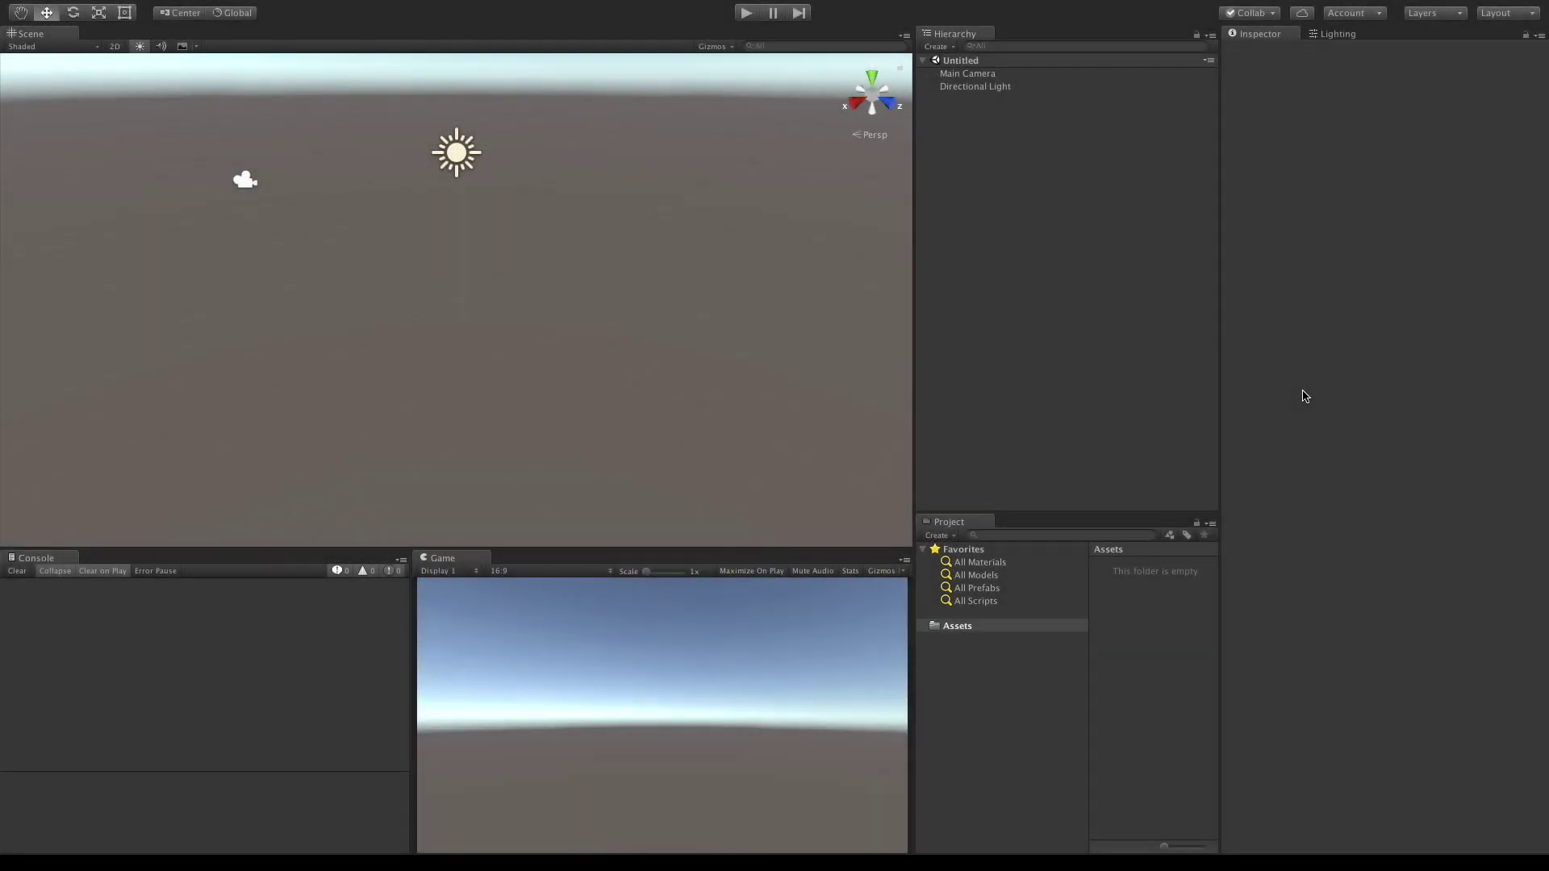
Create a Unity Project ID under the BurgZerg Arcade LLC organization and enable the Collaborate service.
click(1274, 17)
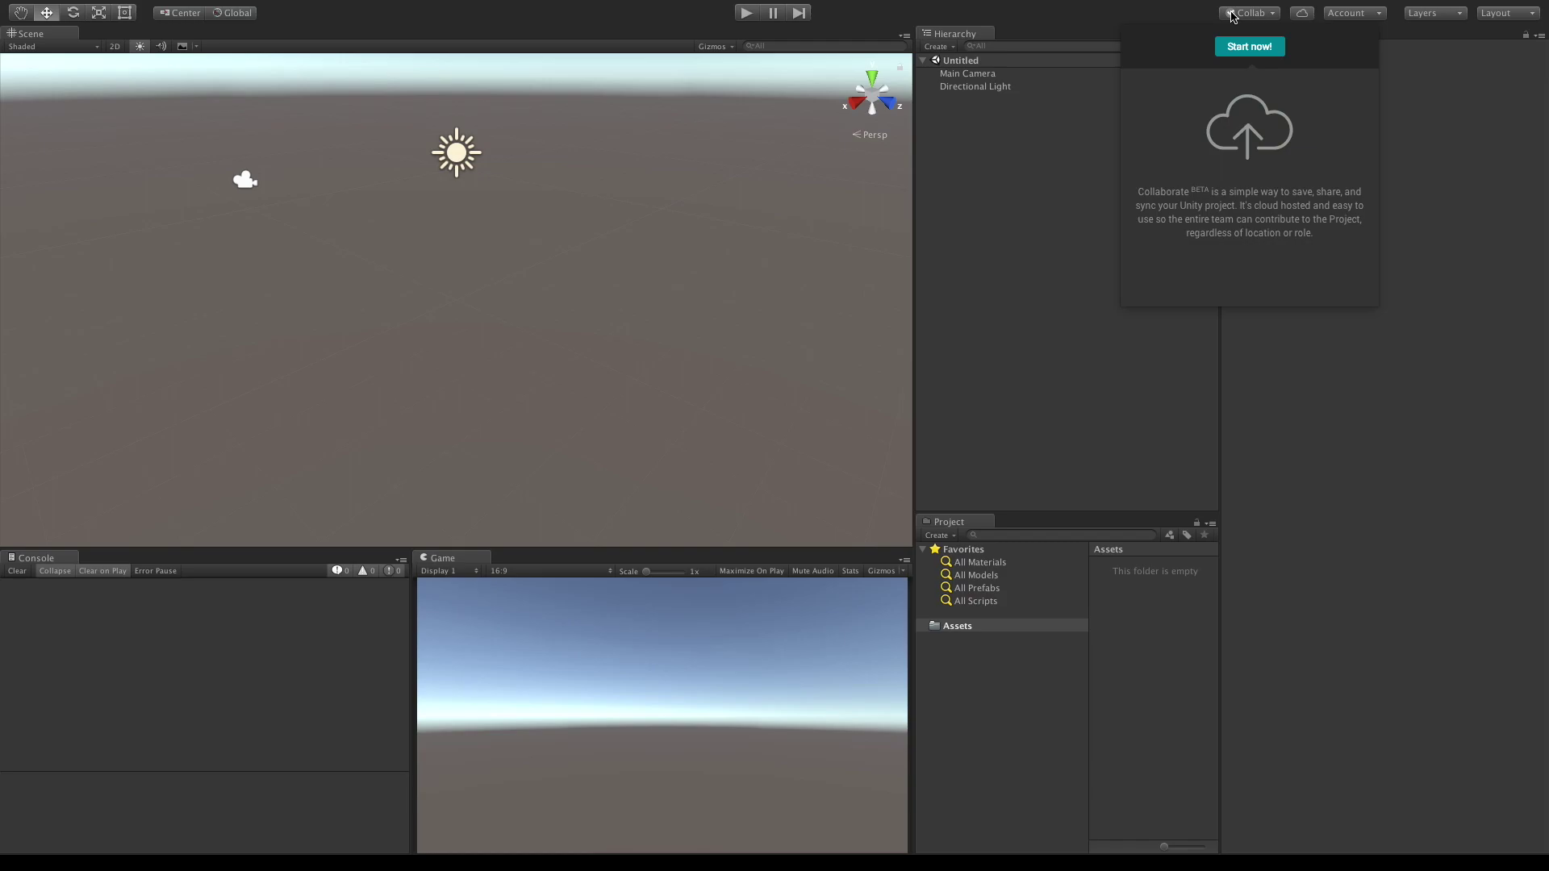
click(1259, 52)
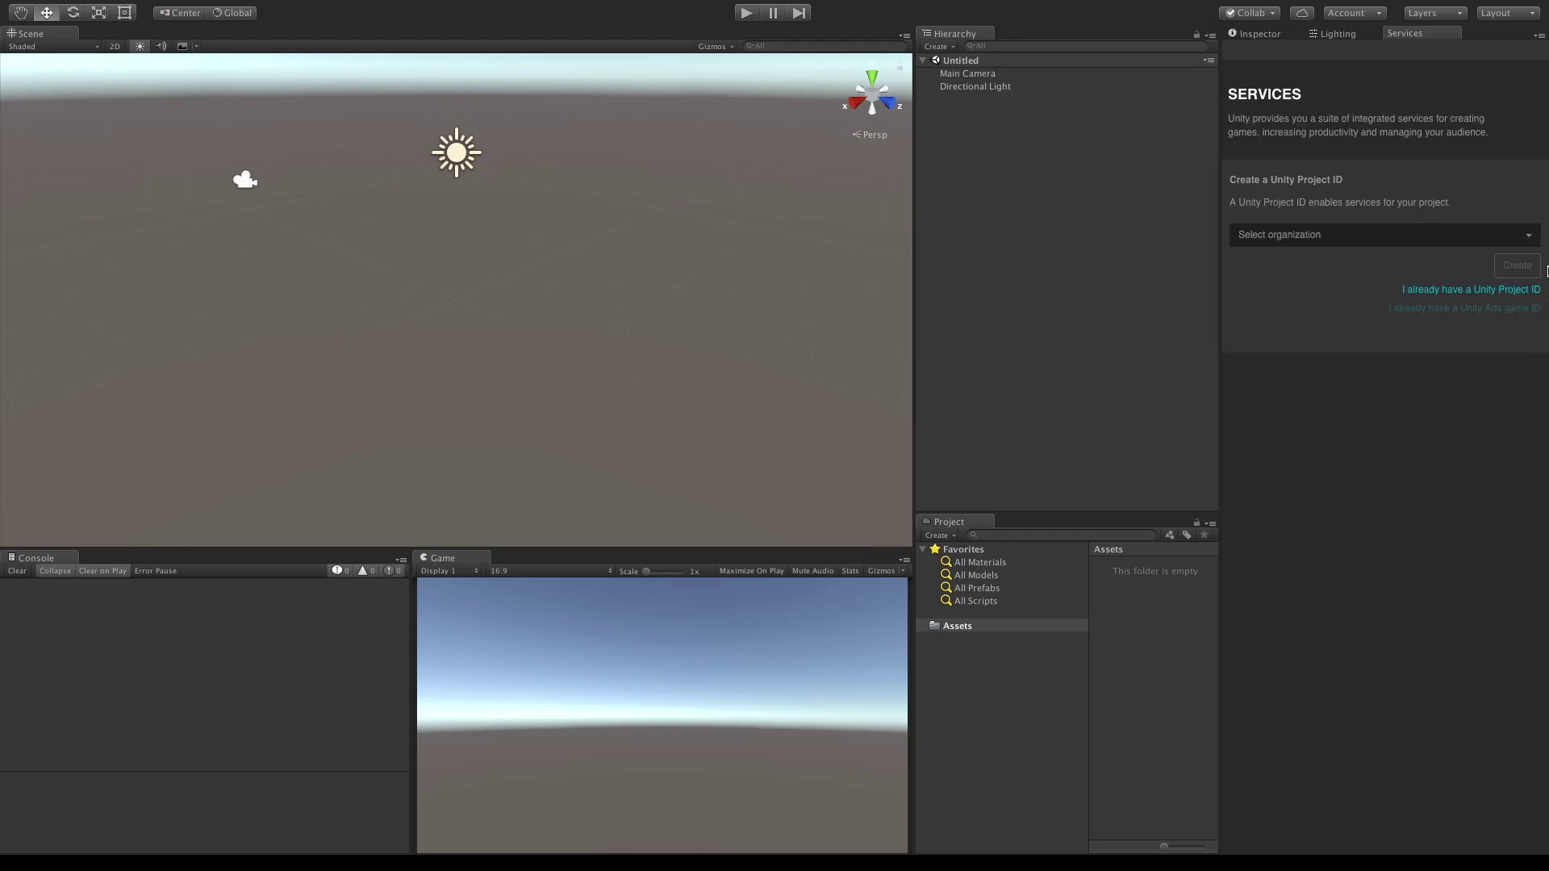
click(1531, 242)
click(1418, 266)
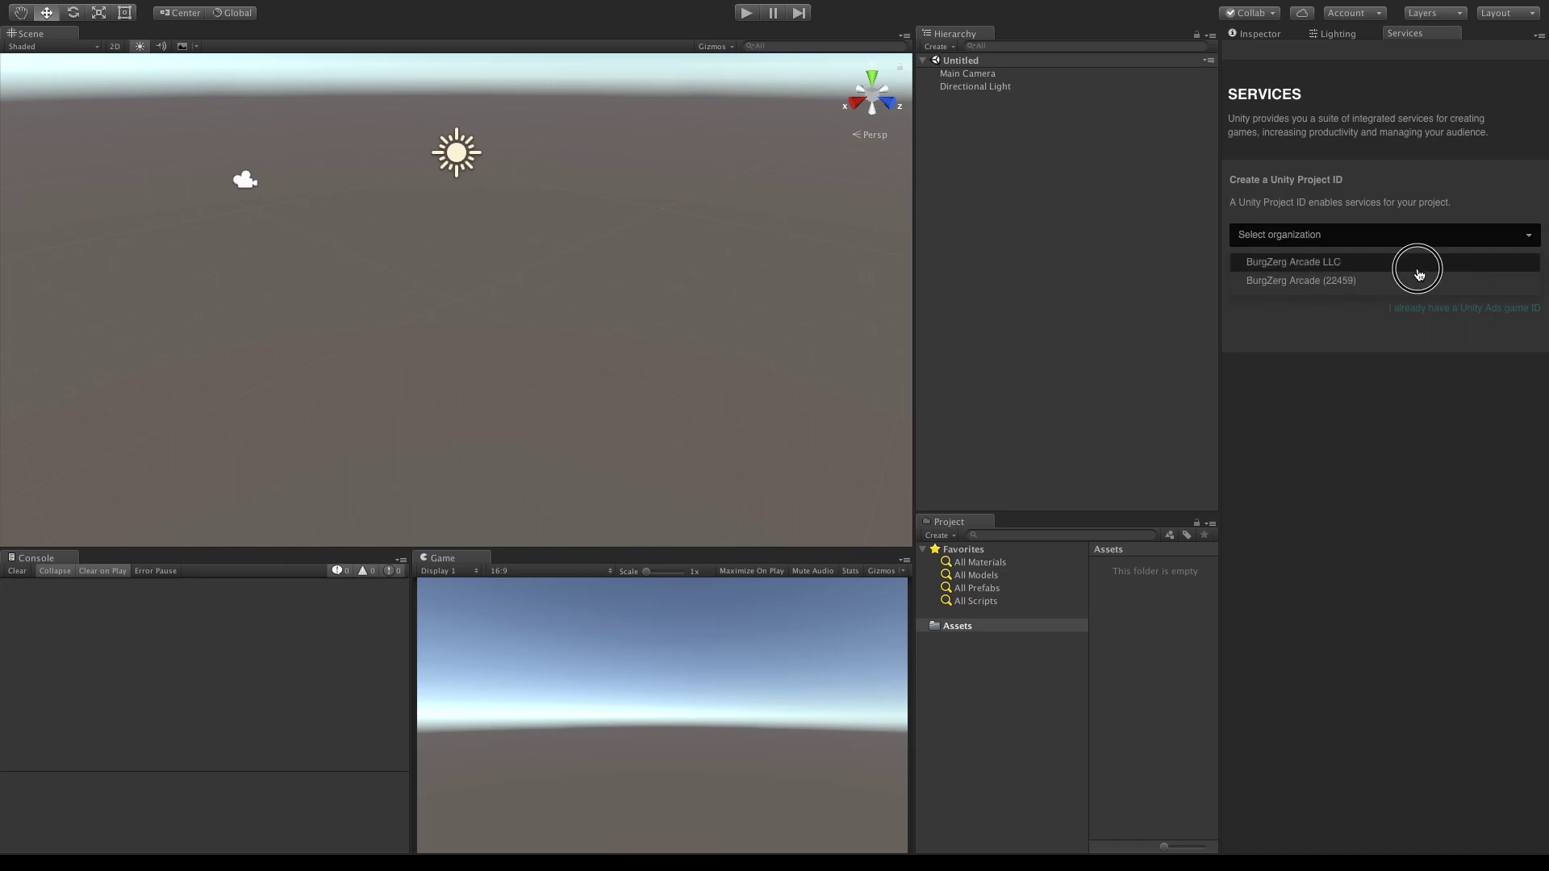
click(1506, 272)
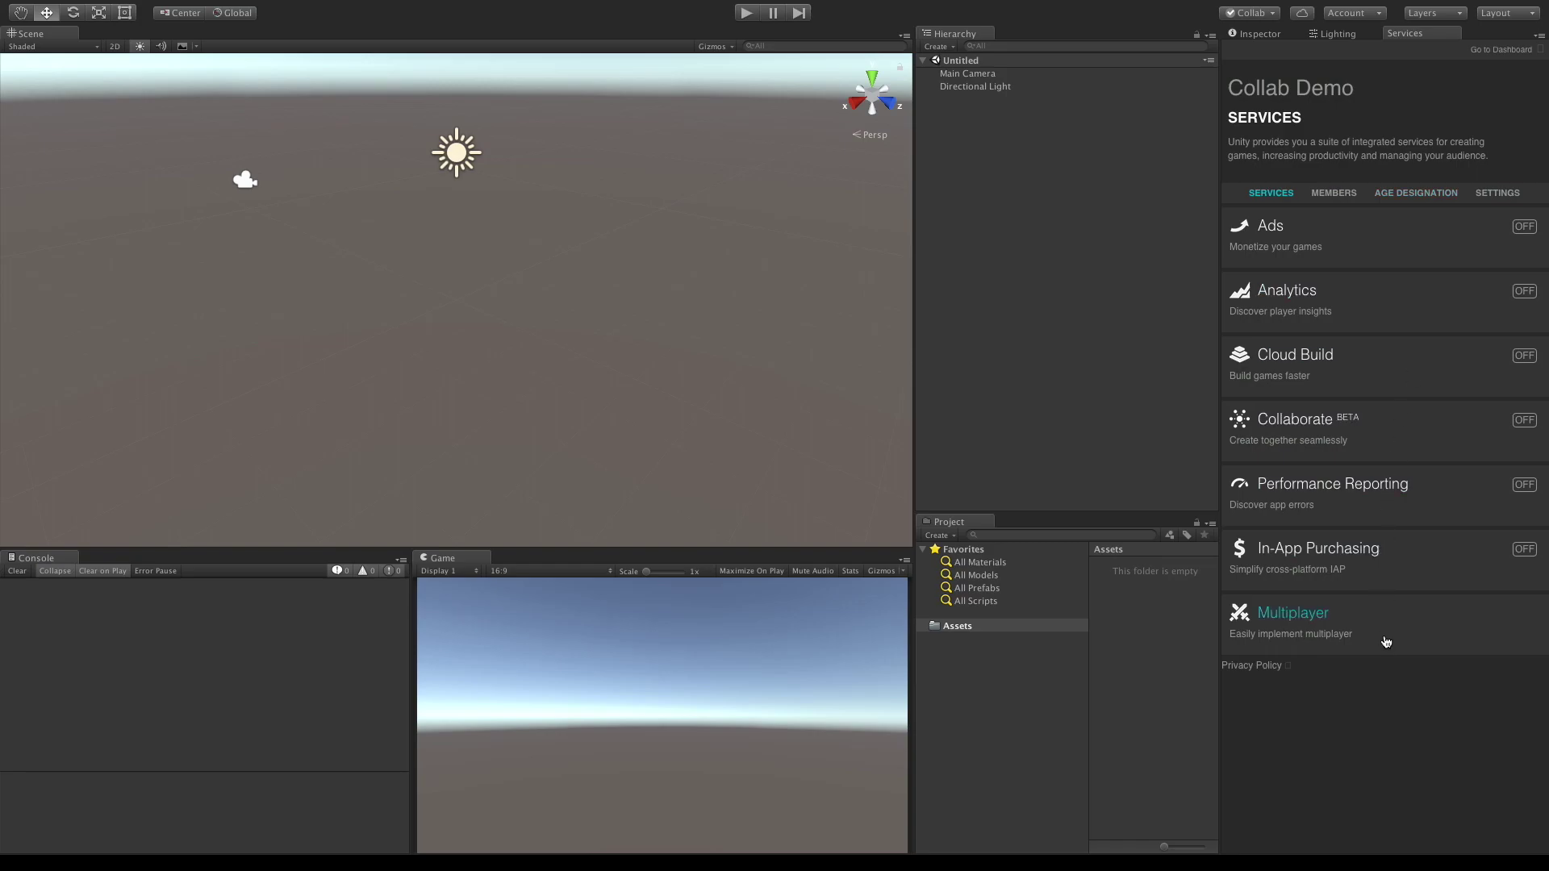
click(1525, 421)
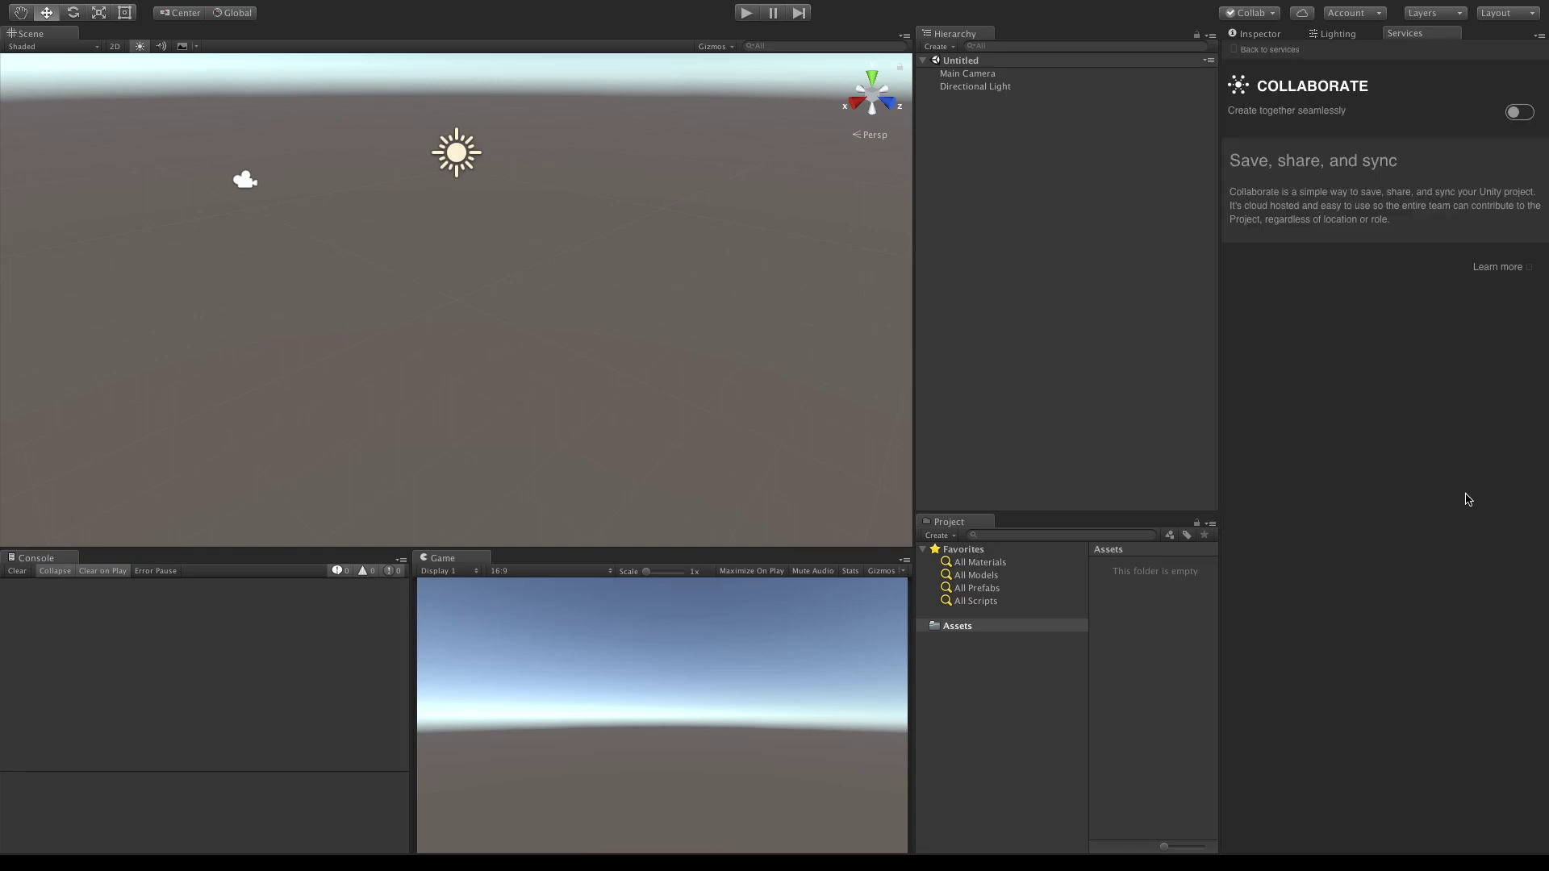
click(1521, 113)
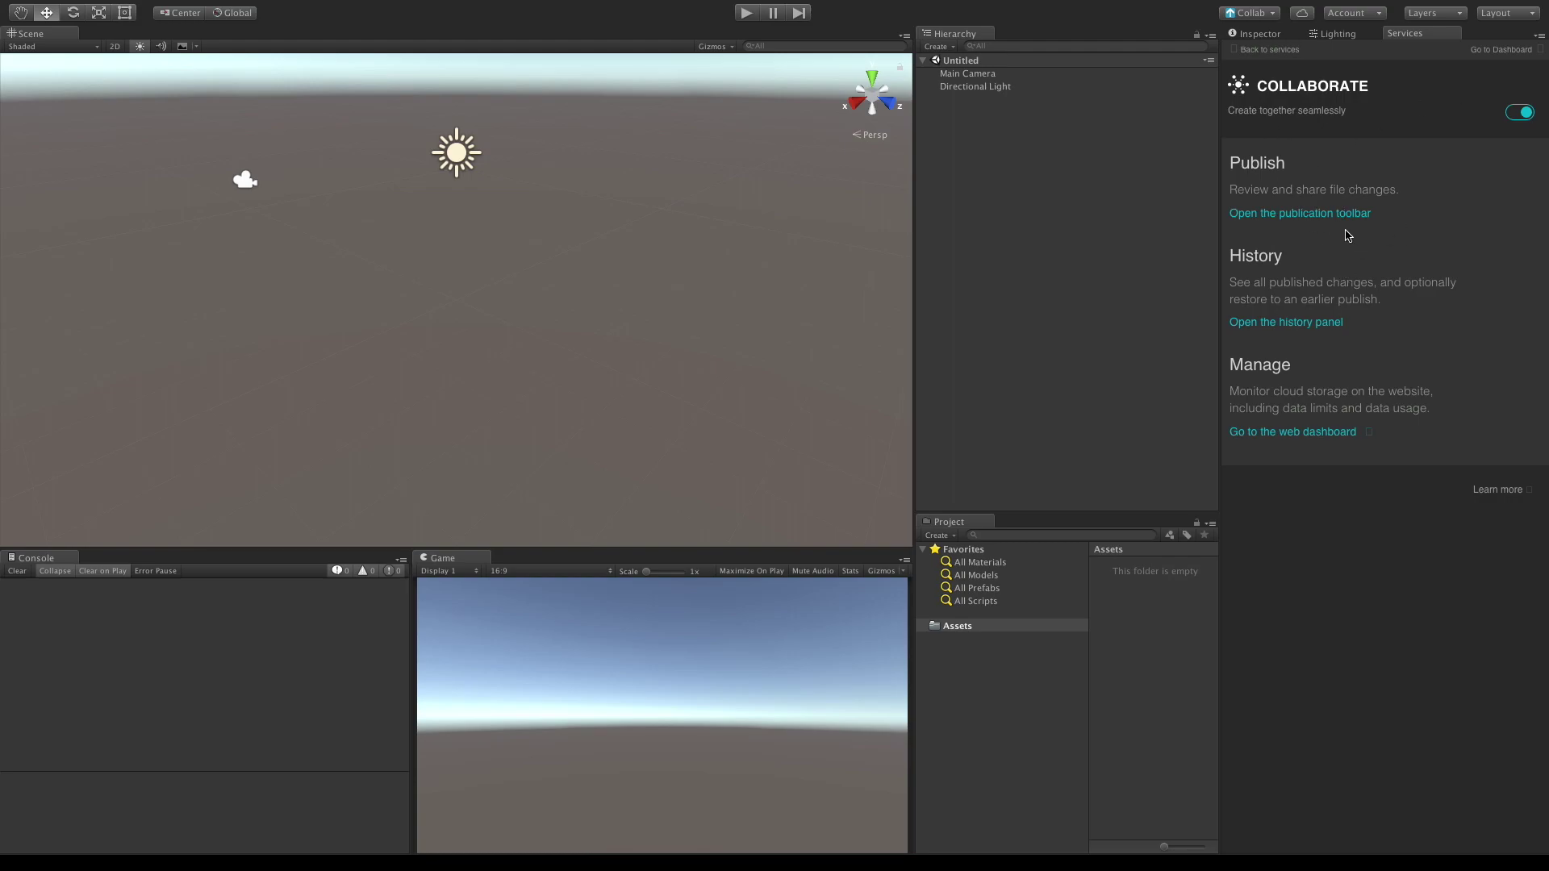
Review the project's unpublished changes and its Collab history from the Collaborate service page.
click(1306, 217)
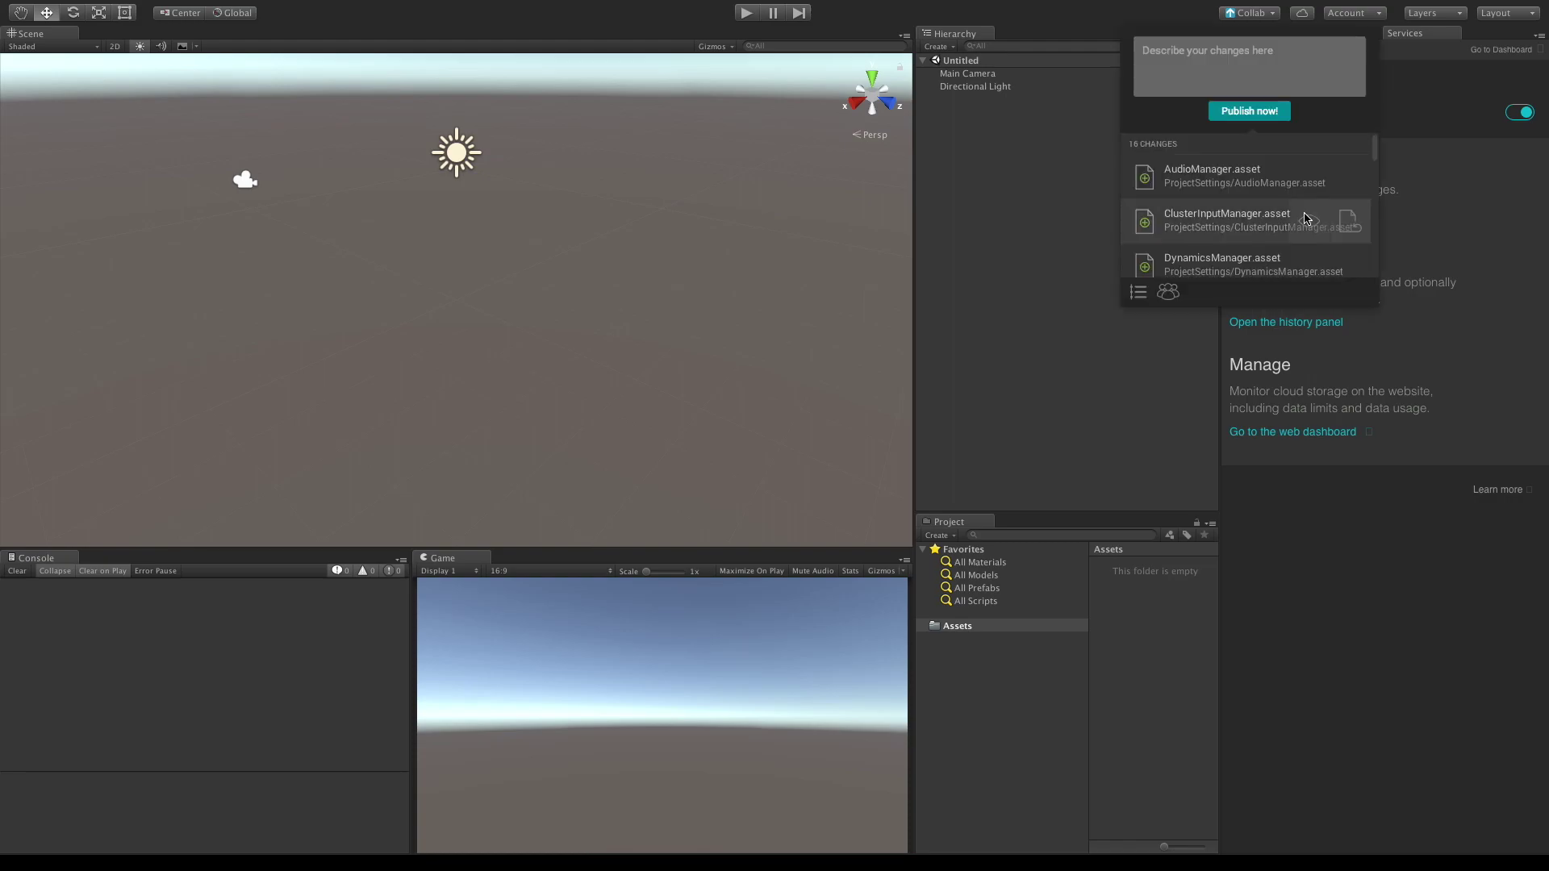
click(1264, 113)
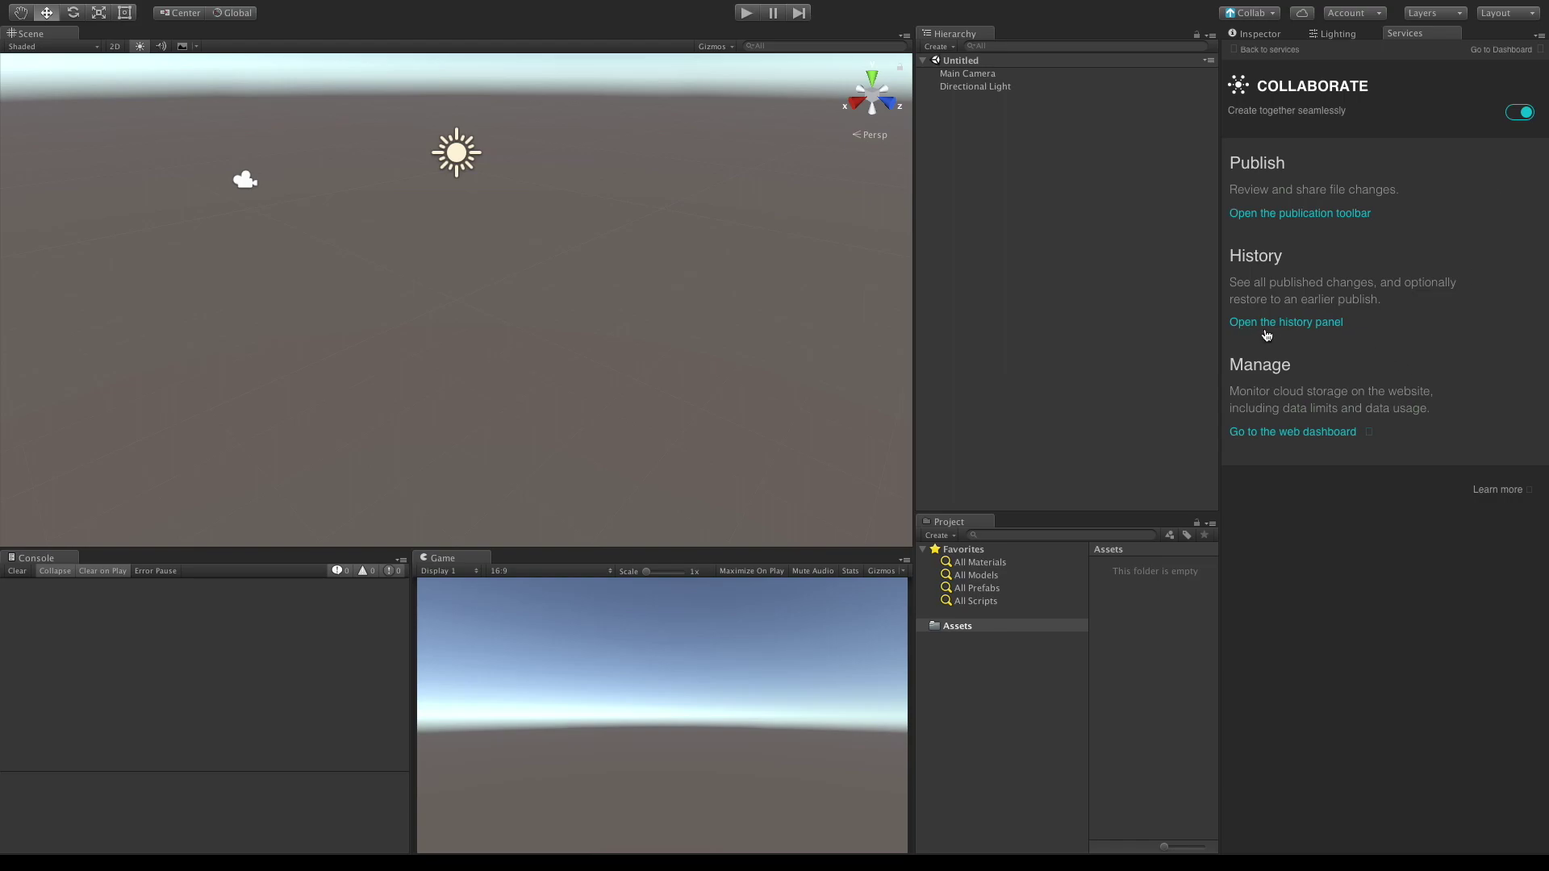
click(1311, 323)
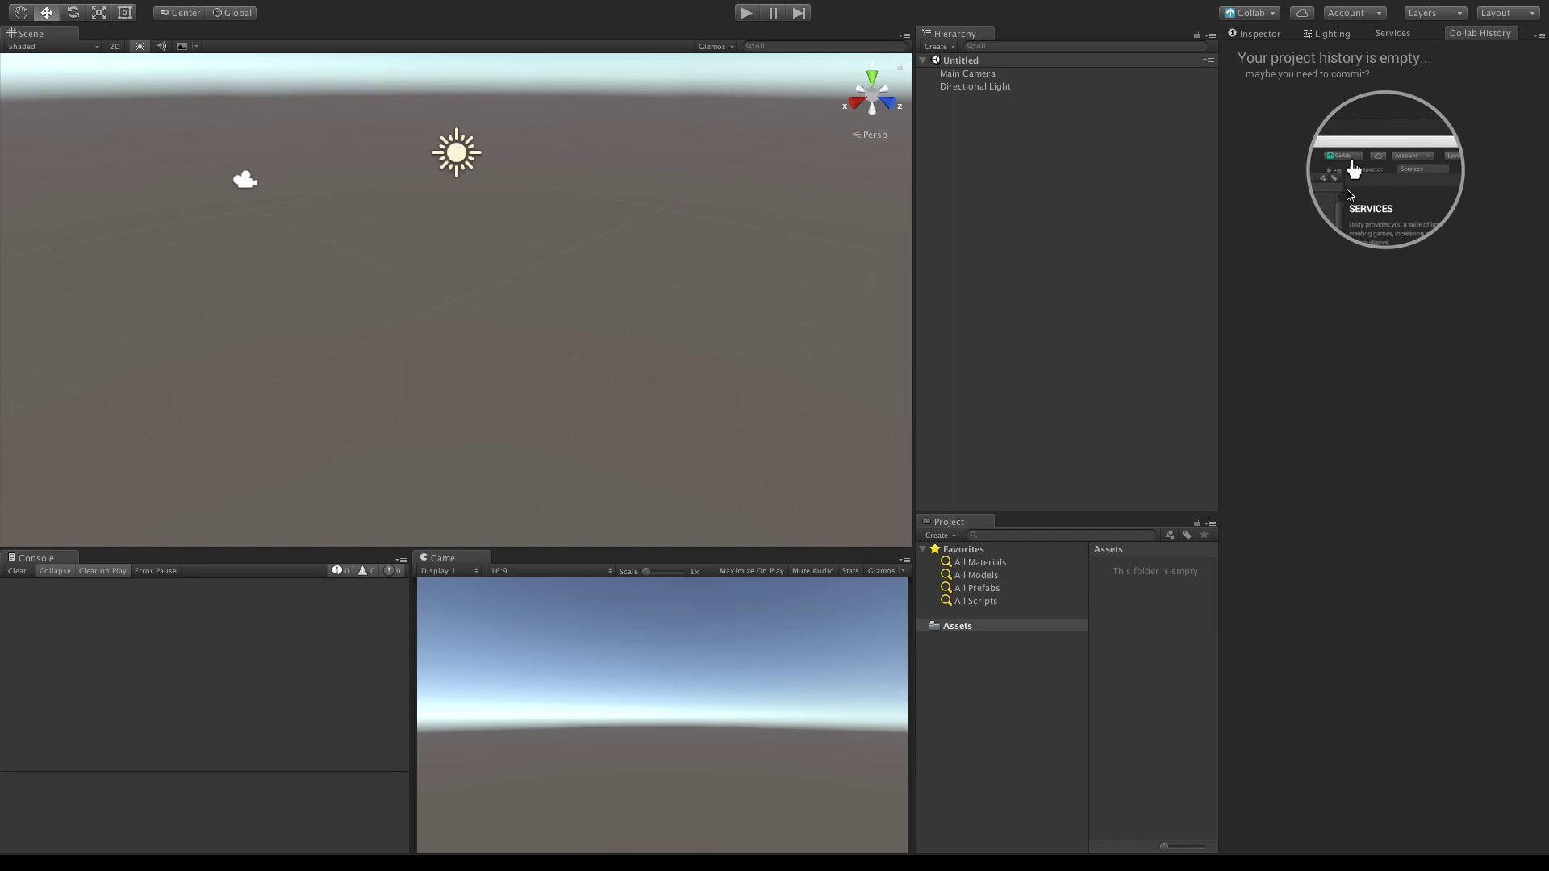
click(1394, 33)
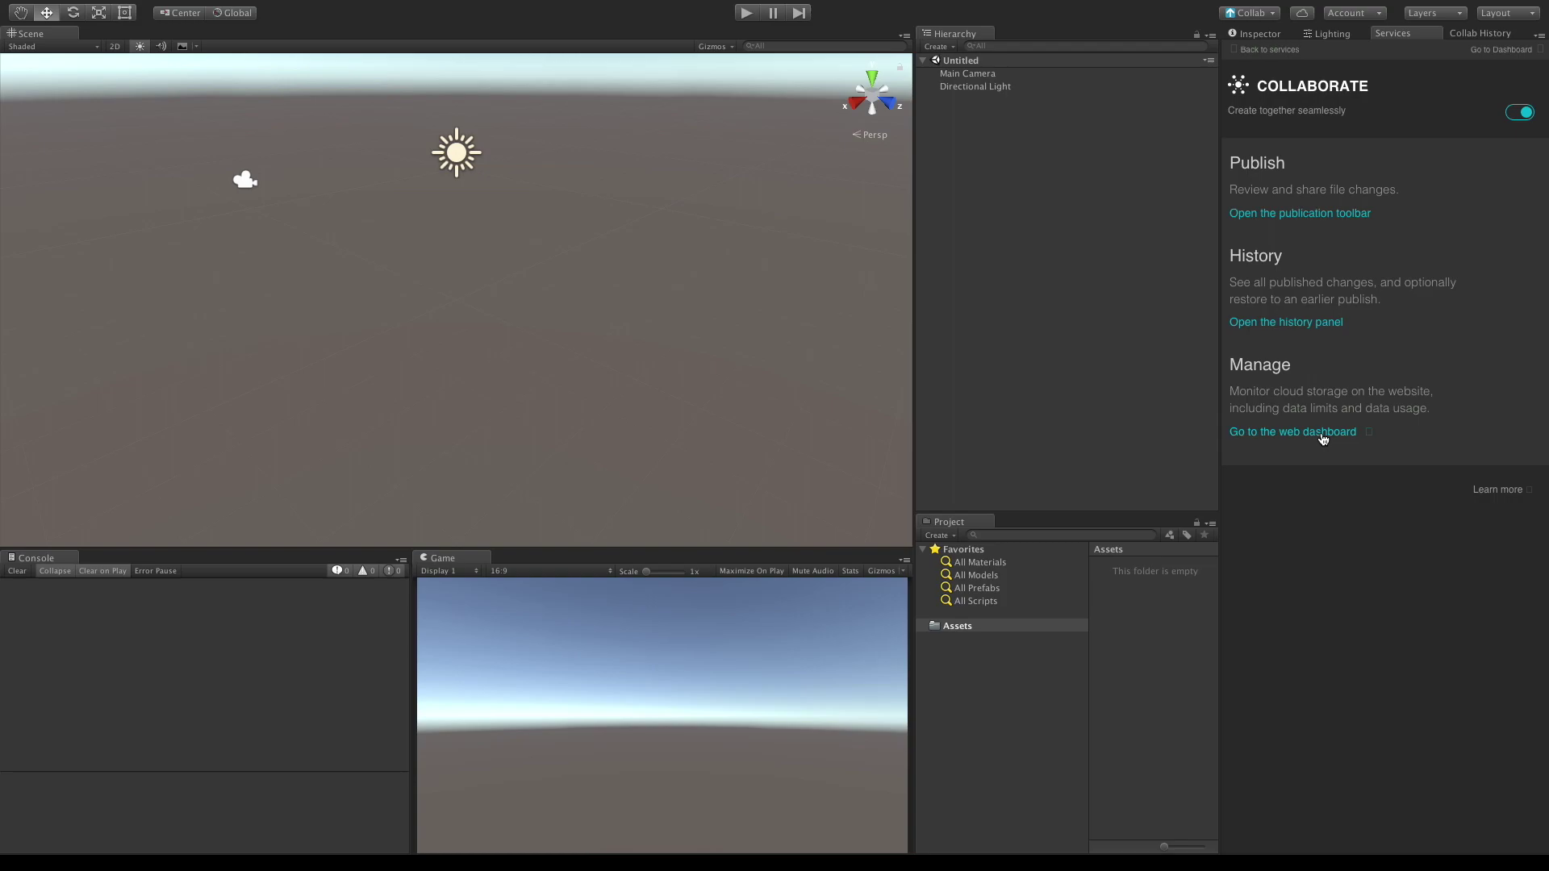
Publish all pending project changes with the description "initial Commit.".
click(1253, 13)
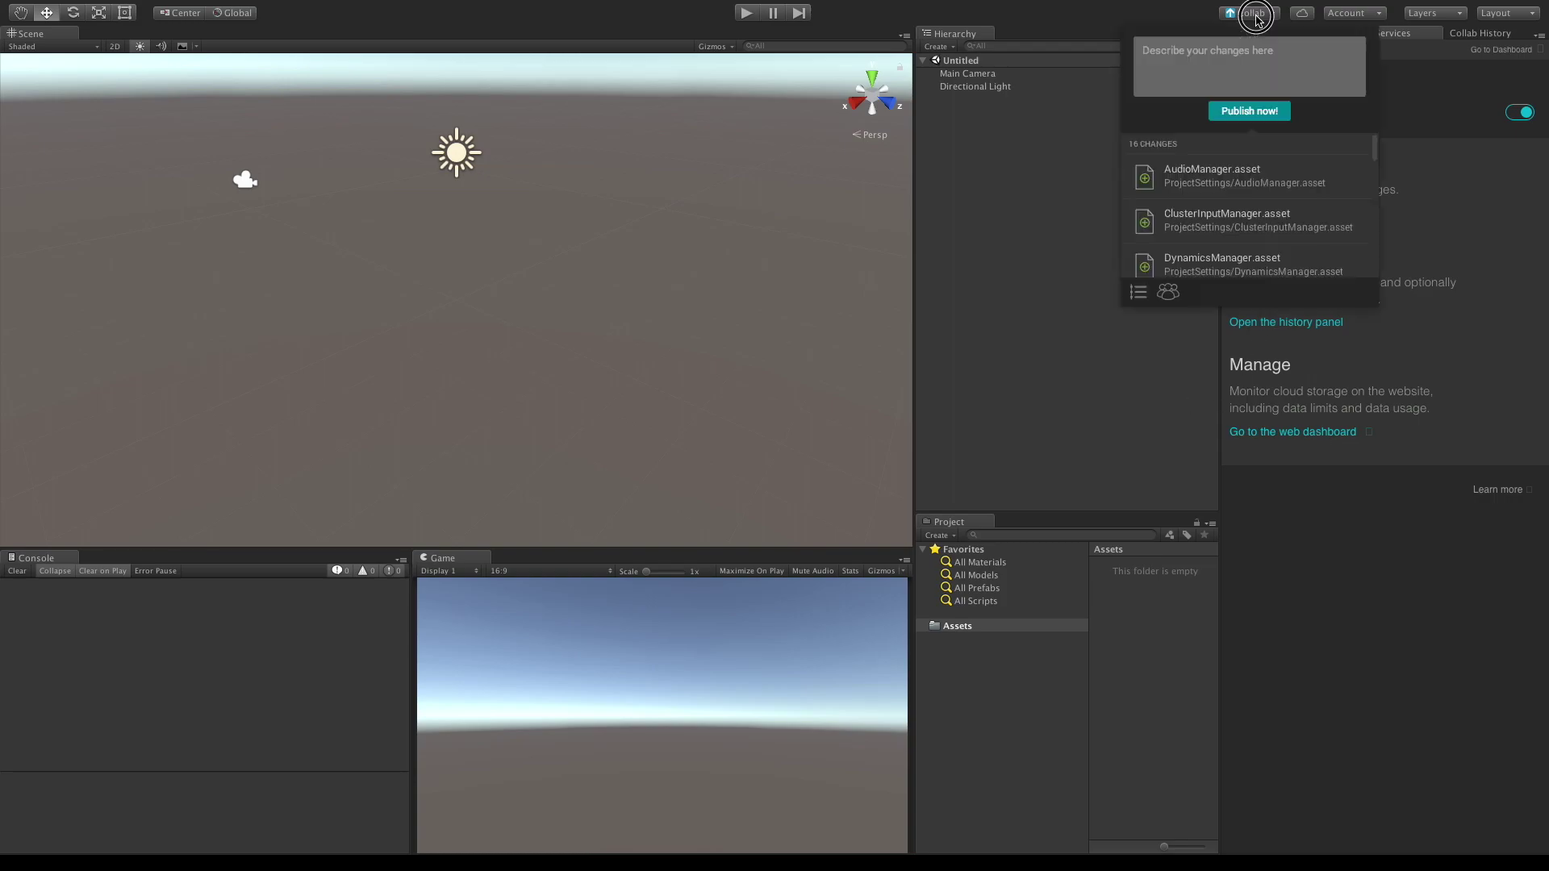
click(1251, 65)
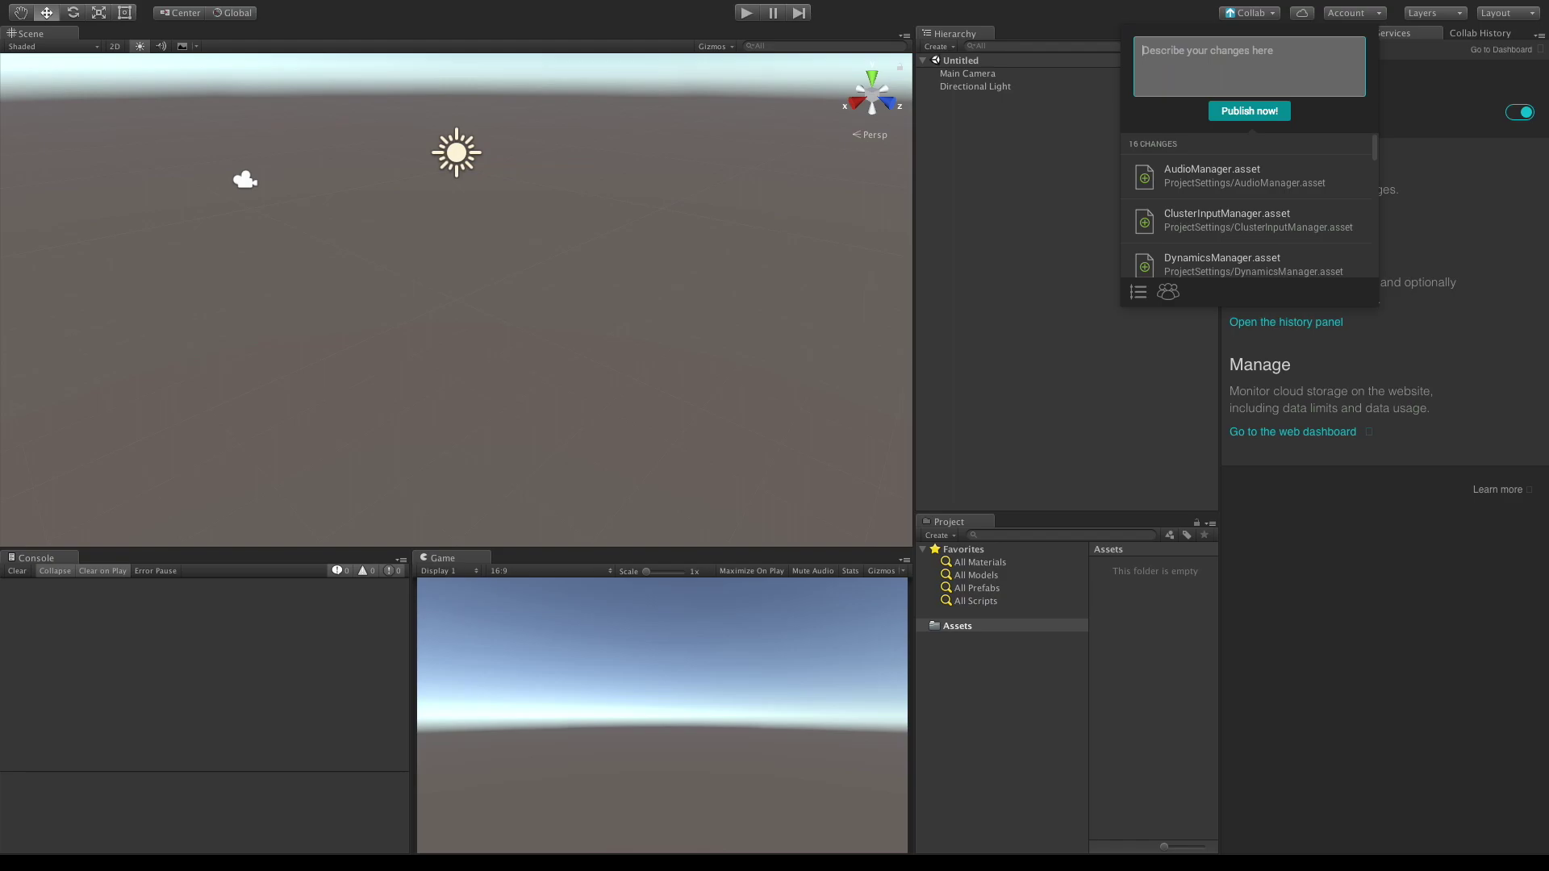
text(initial Commit.)
click(1252, 112)
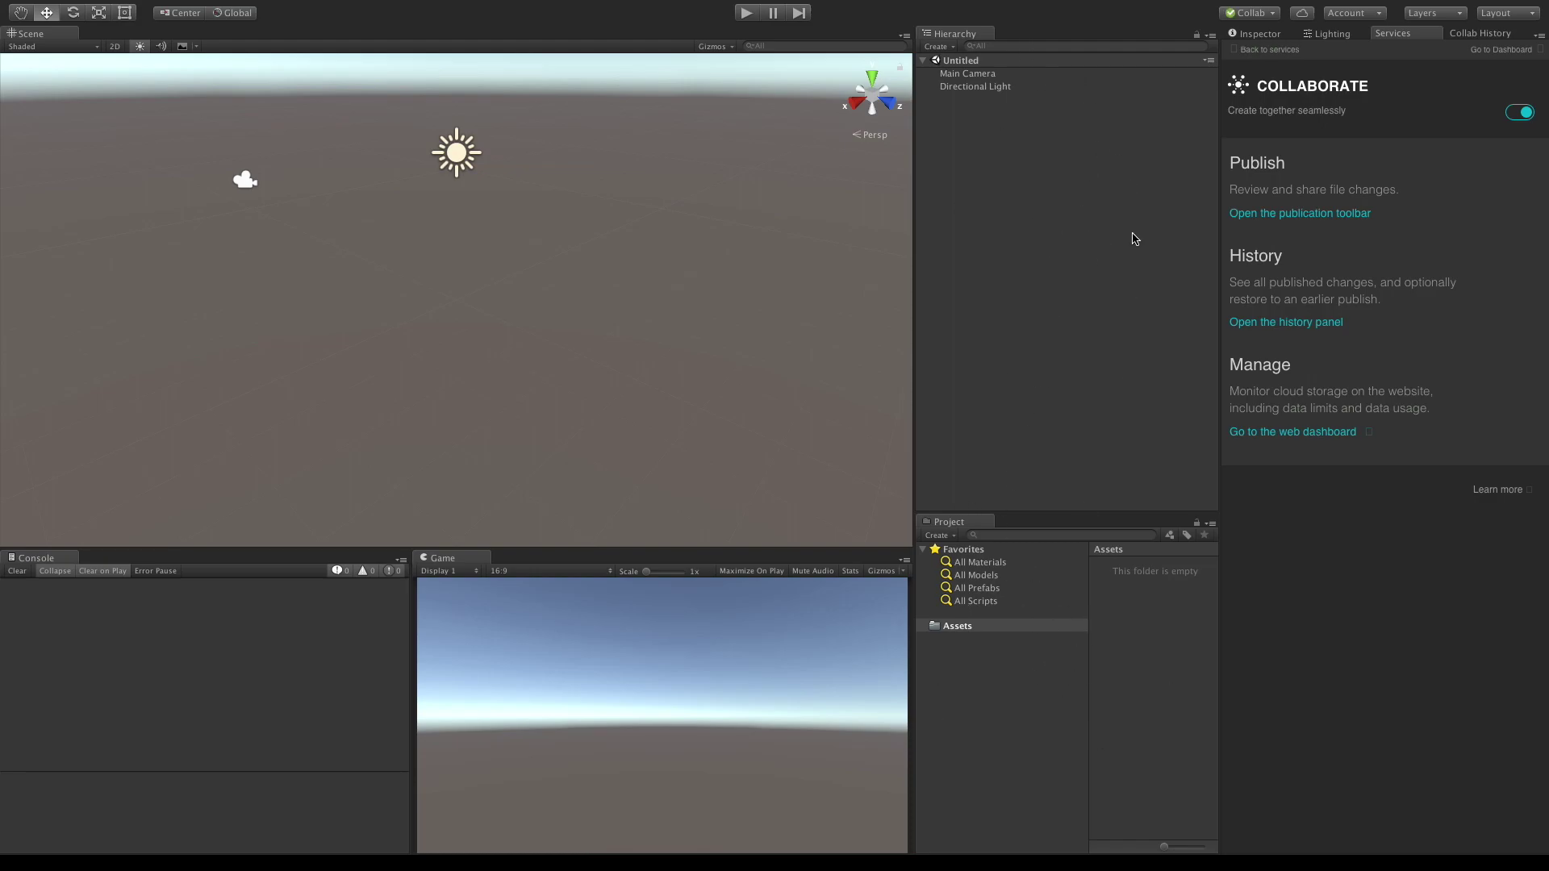
Check the publish status and list the asset changes of the initial commit in the Collab history.
click(1260, 13)
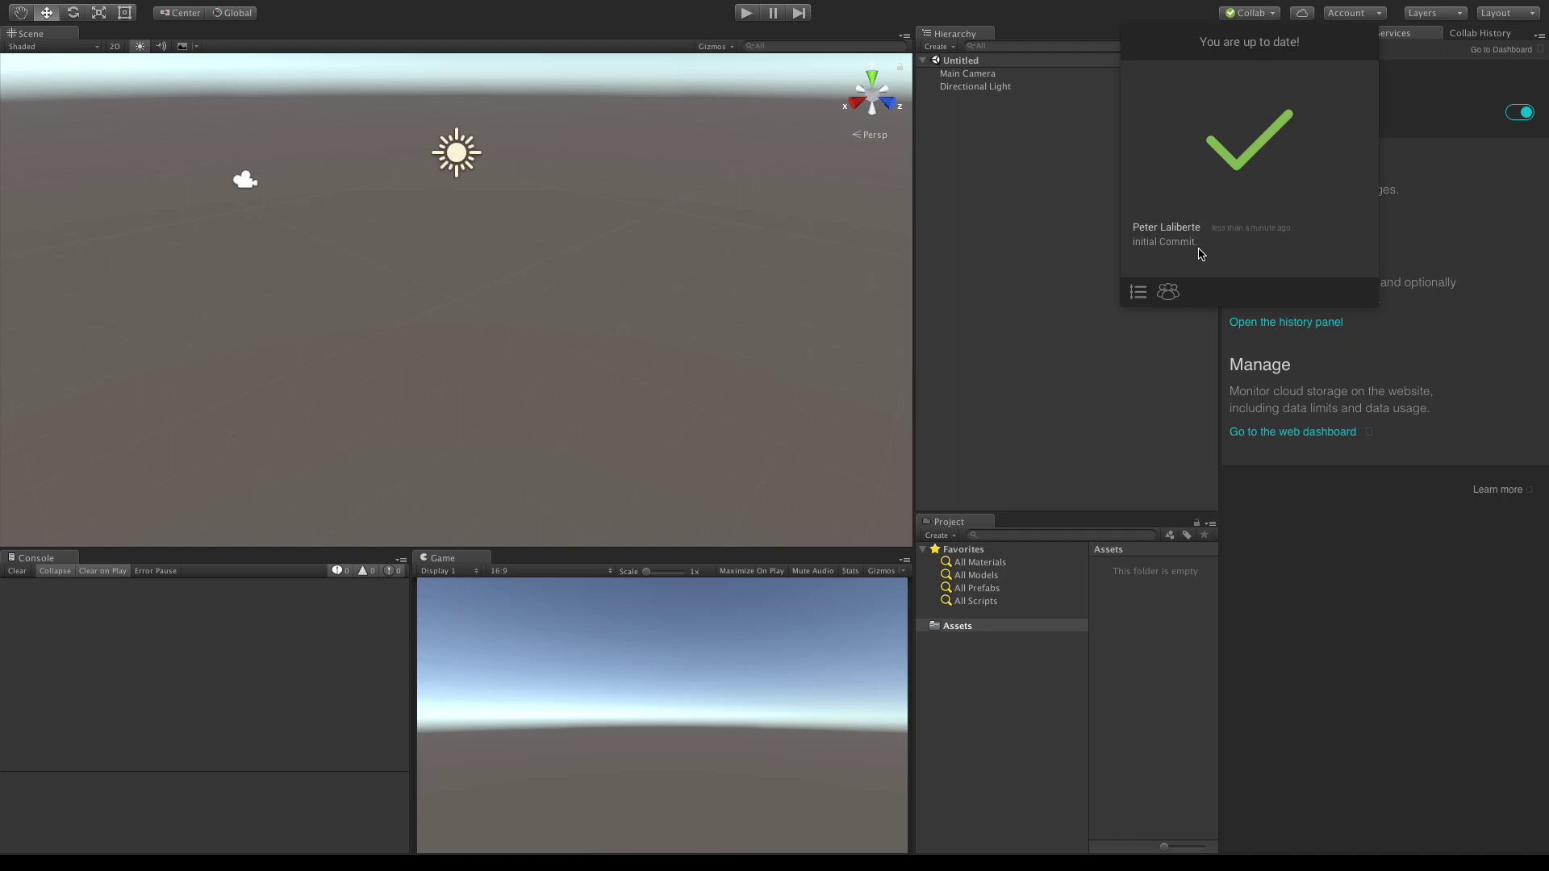
click(1138, 291)
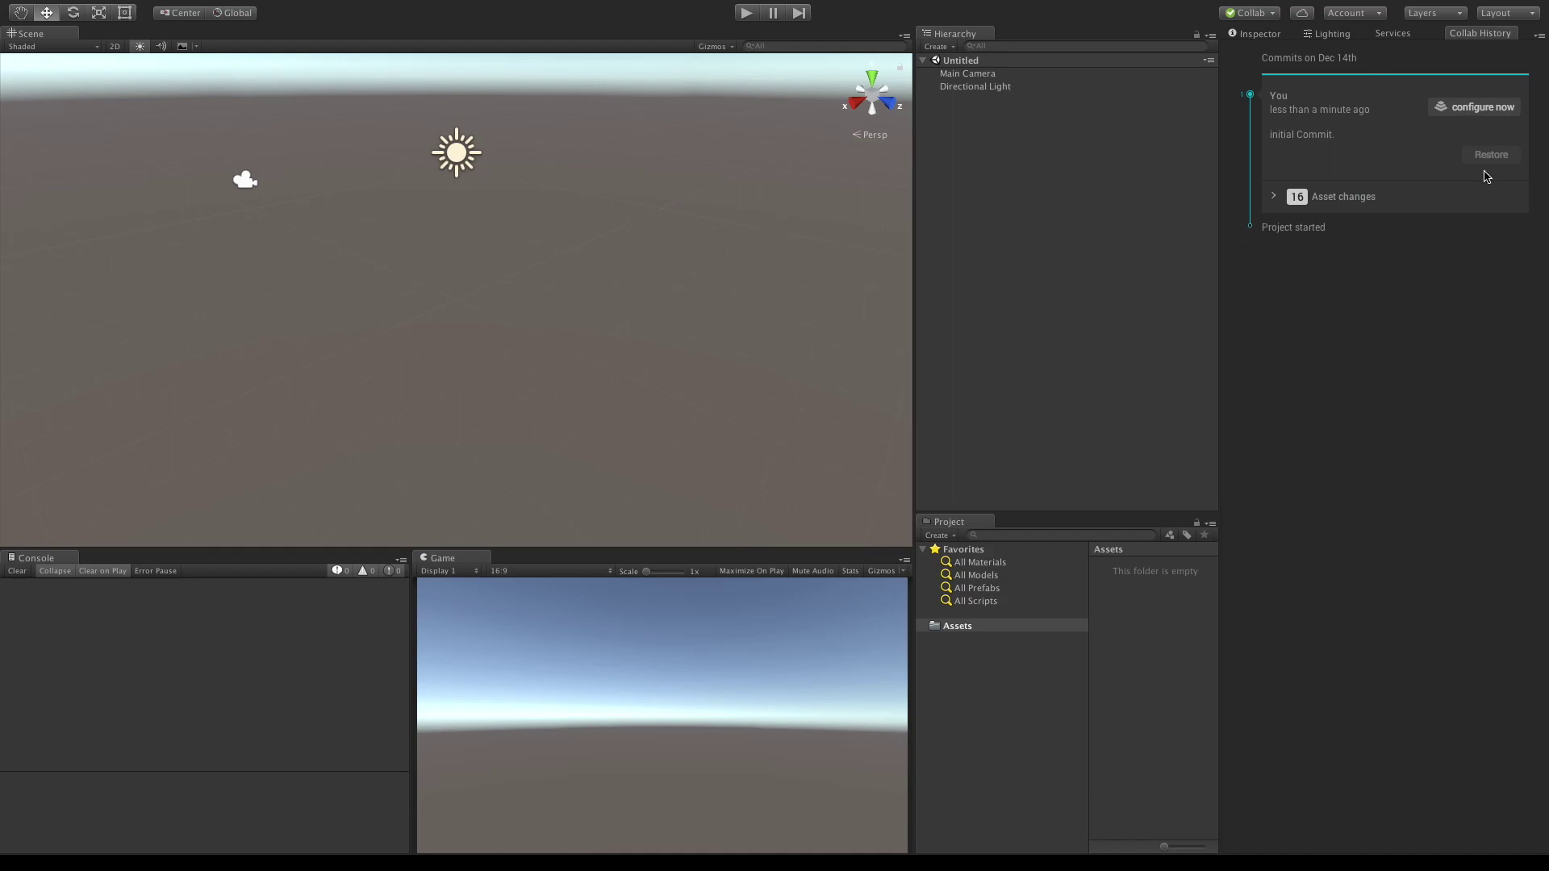
click(1275, 197)
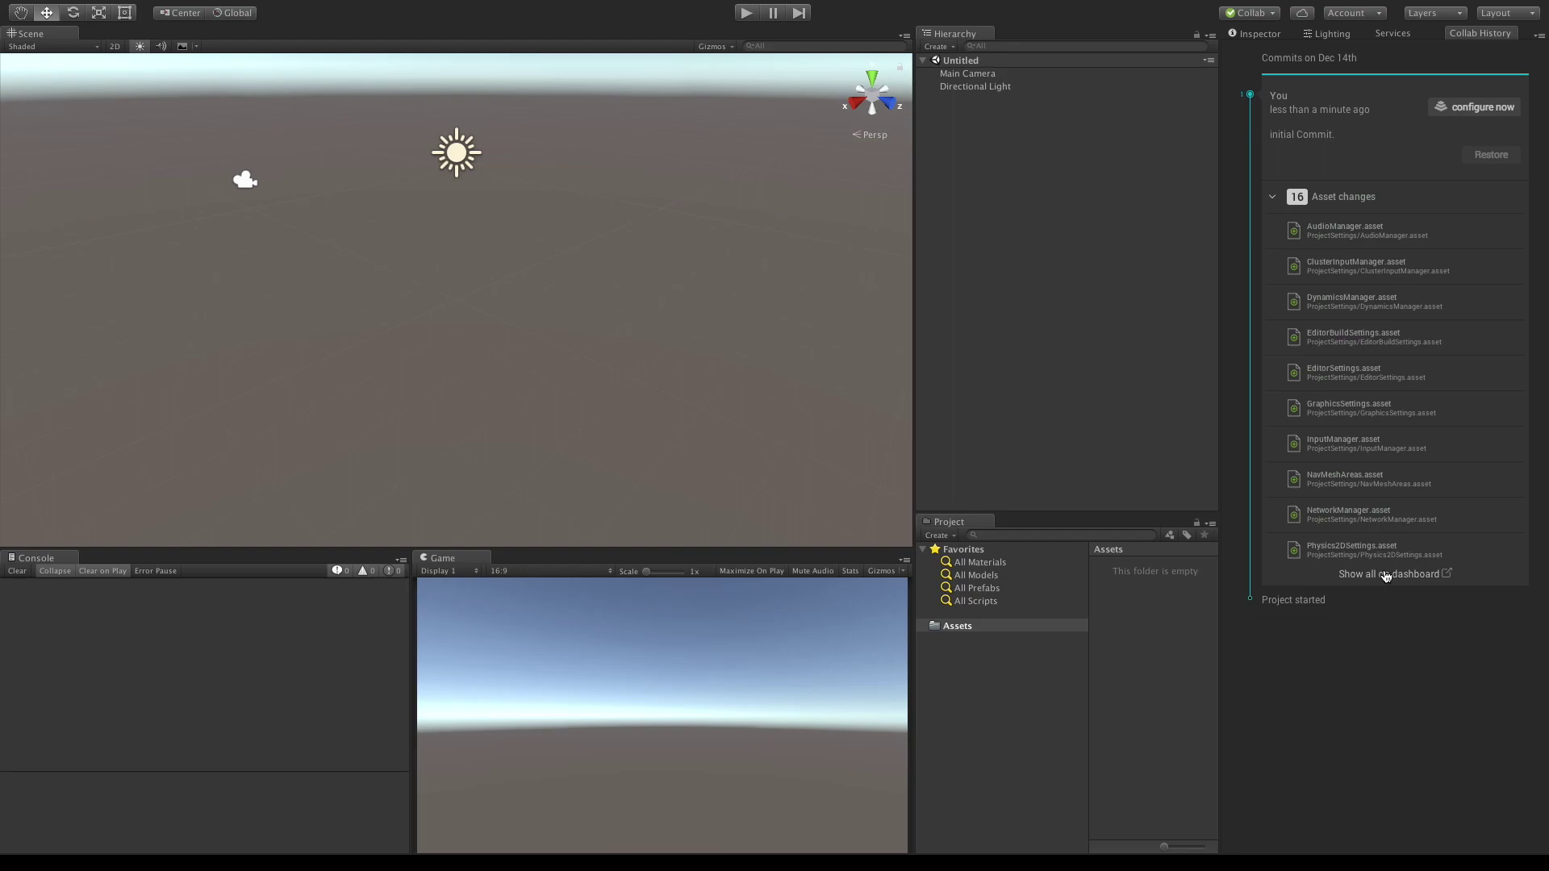
Look through the project's members, age designation and settings, ending at the e-mail field for inviting members.
click(1252, 14)
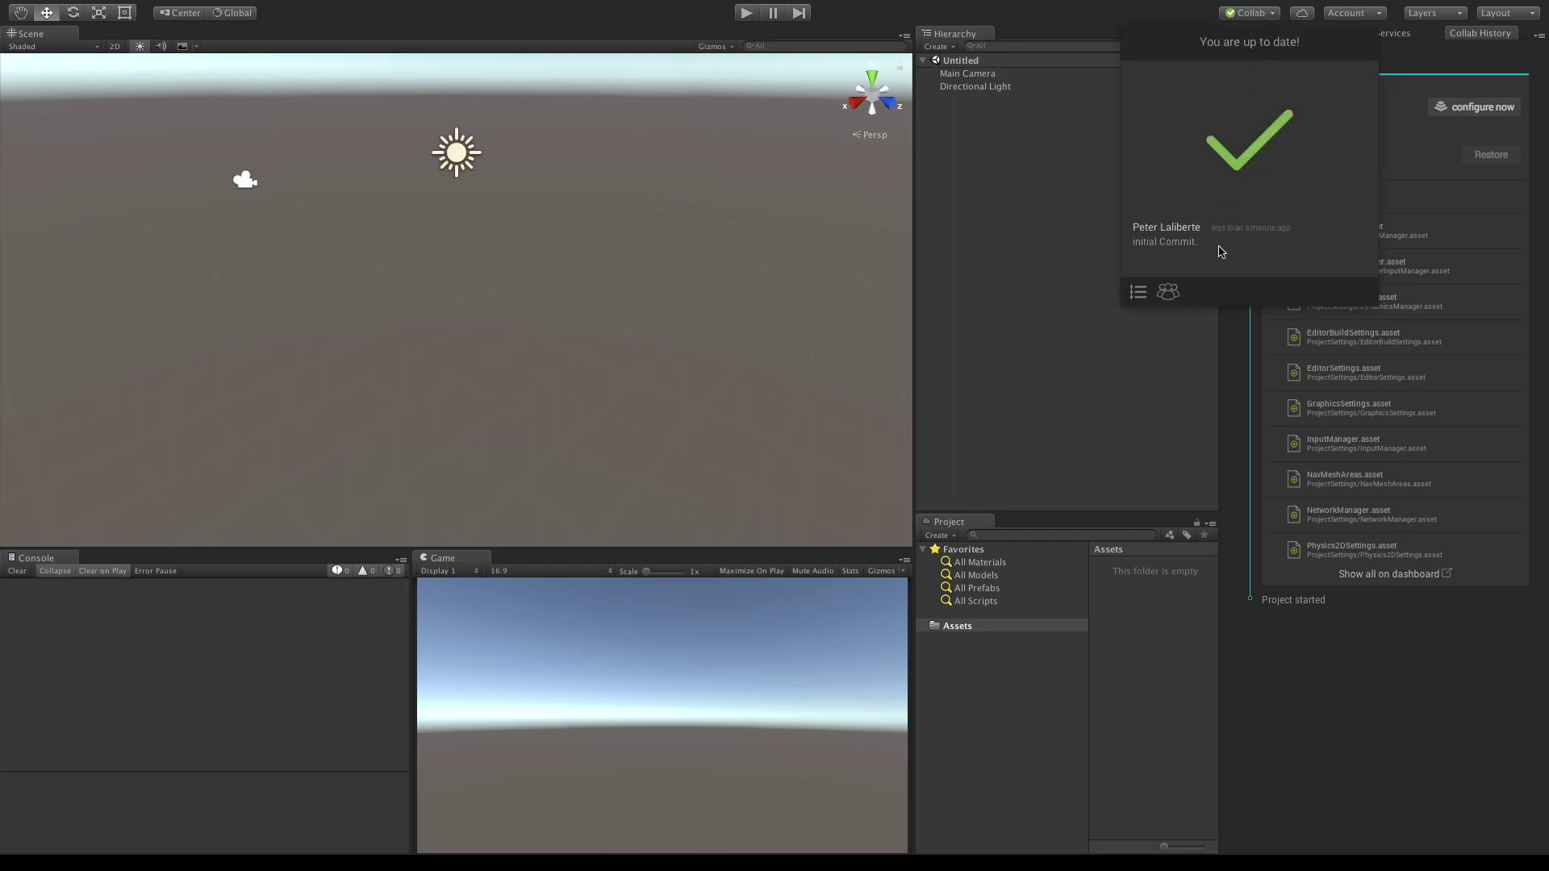
click(1169, 292)
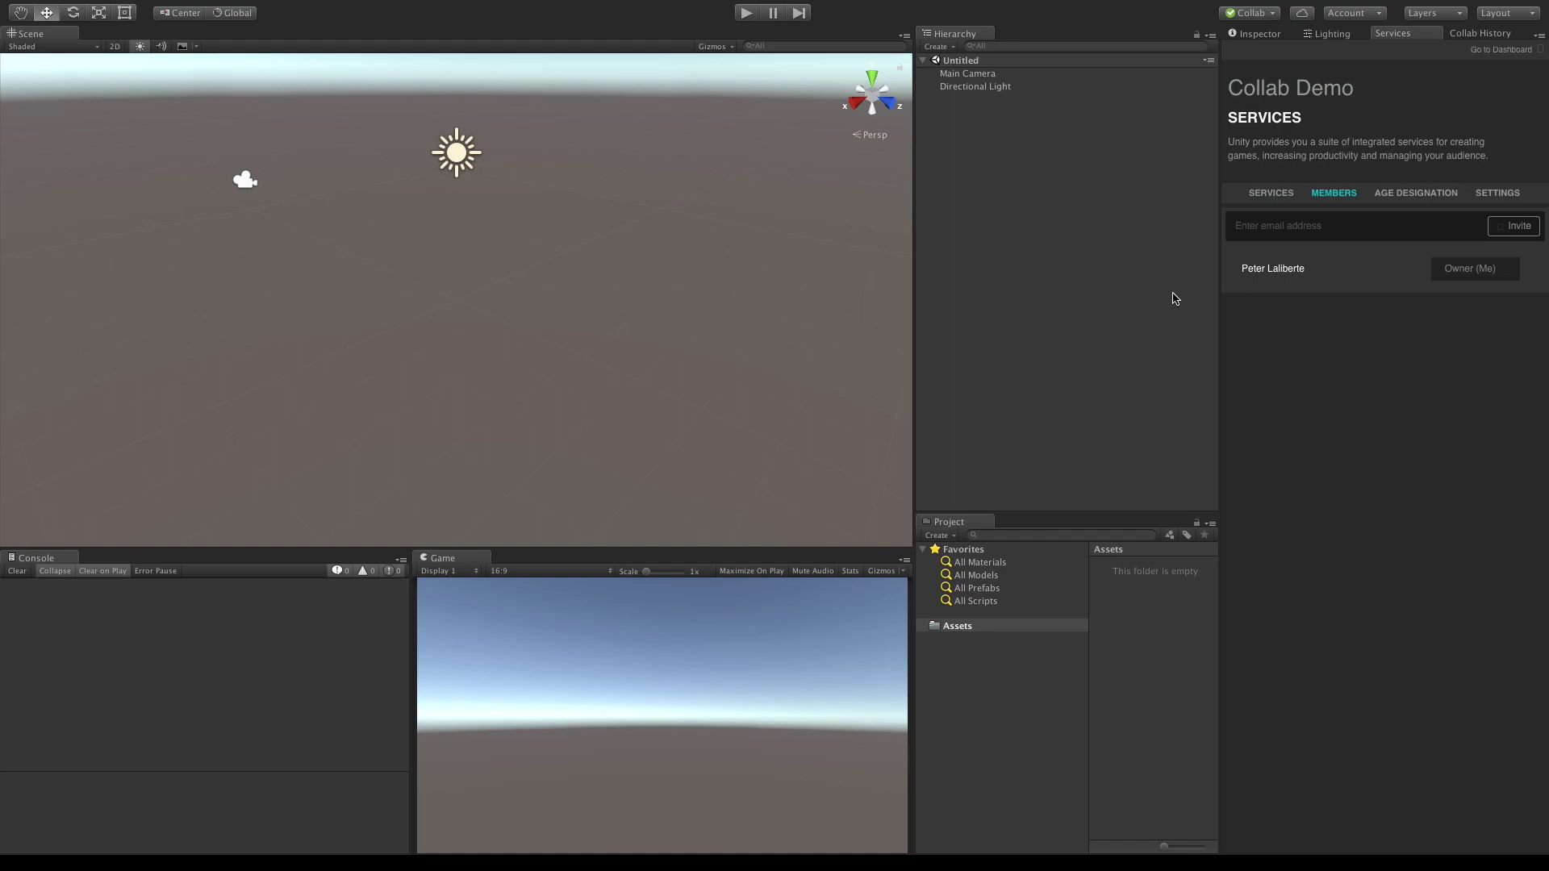
click(1426, 204)
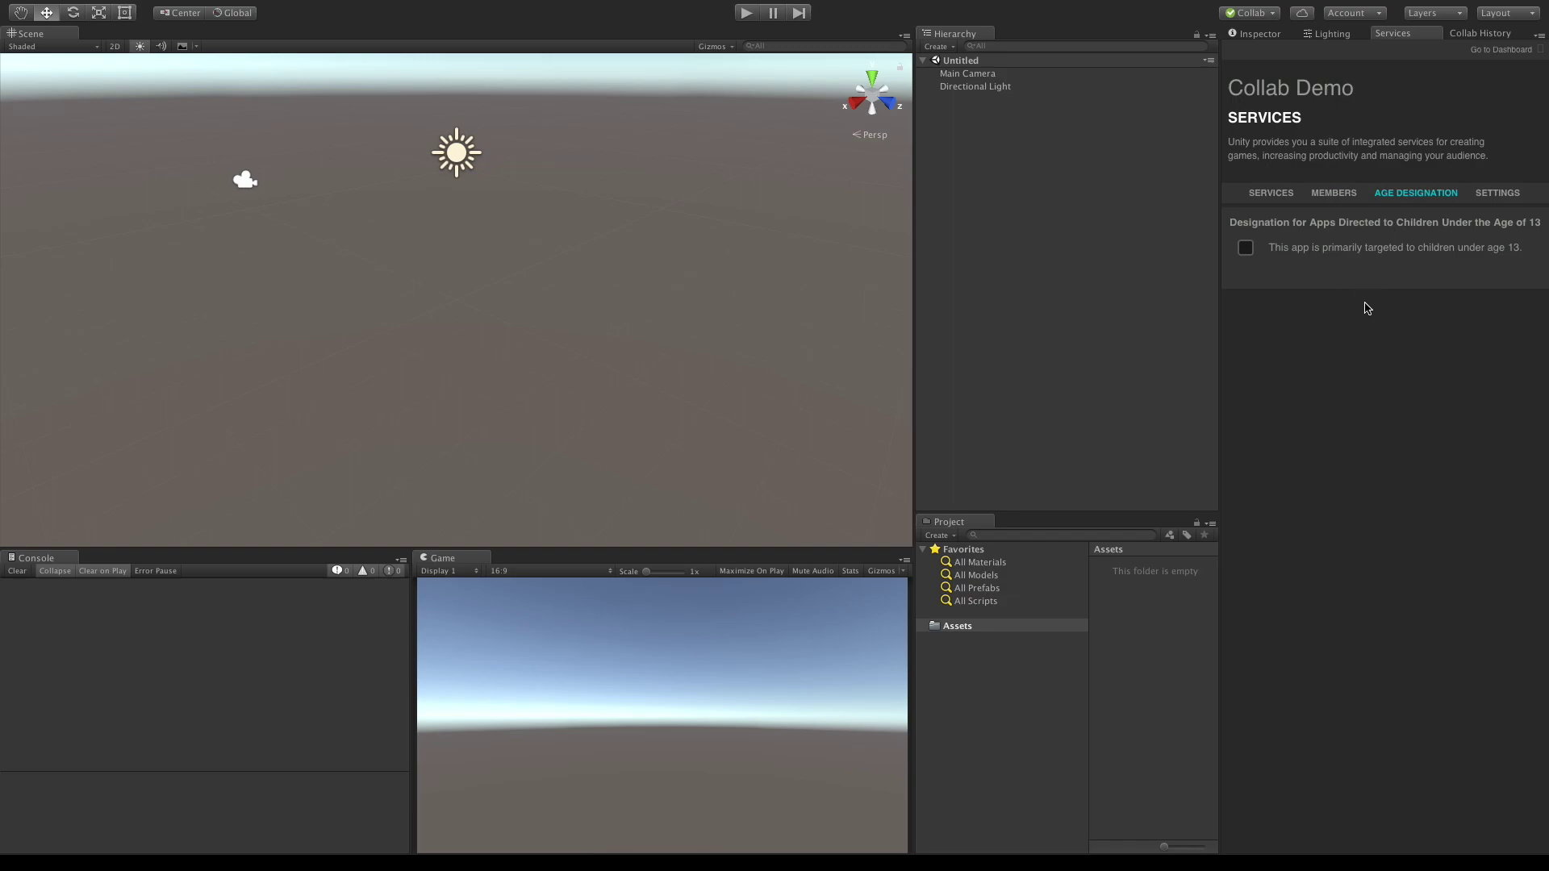
click(1500, 196)
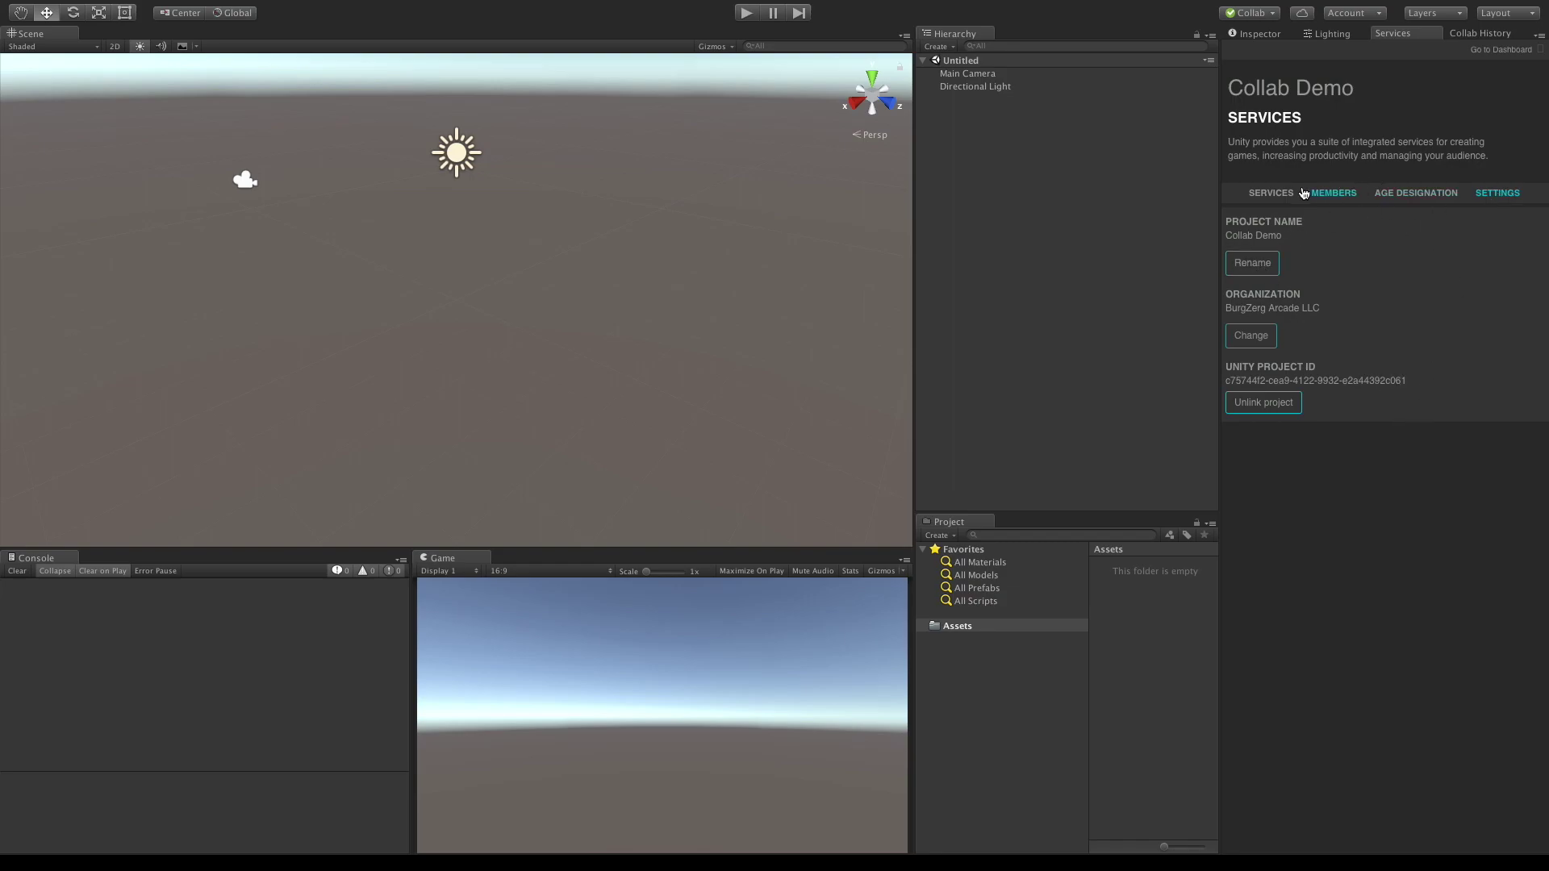
click(1333, 194)
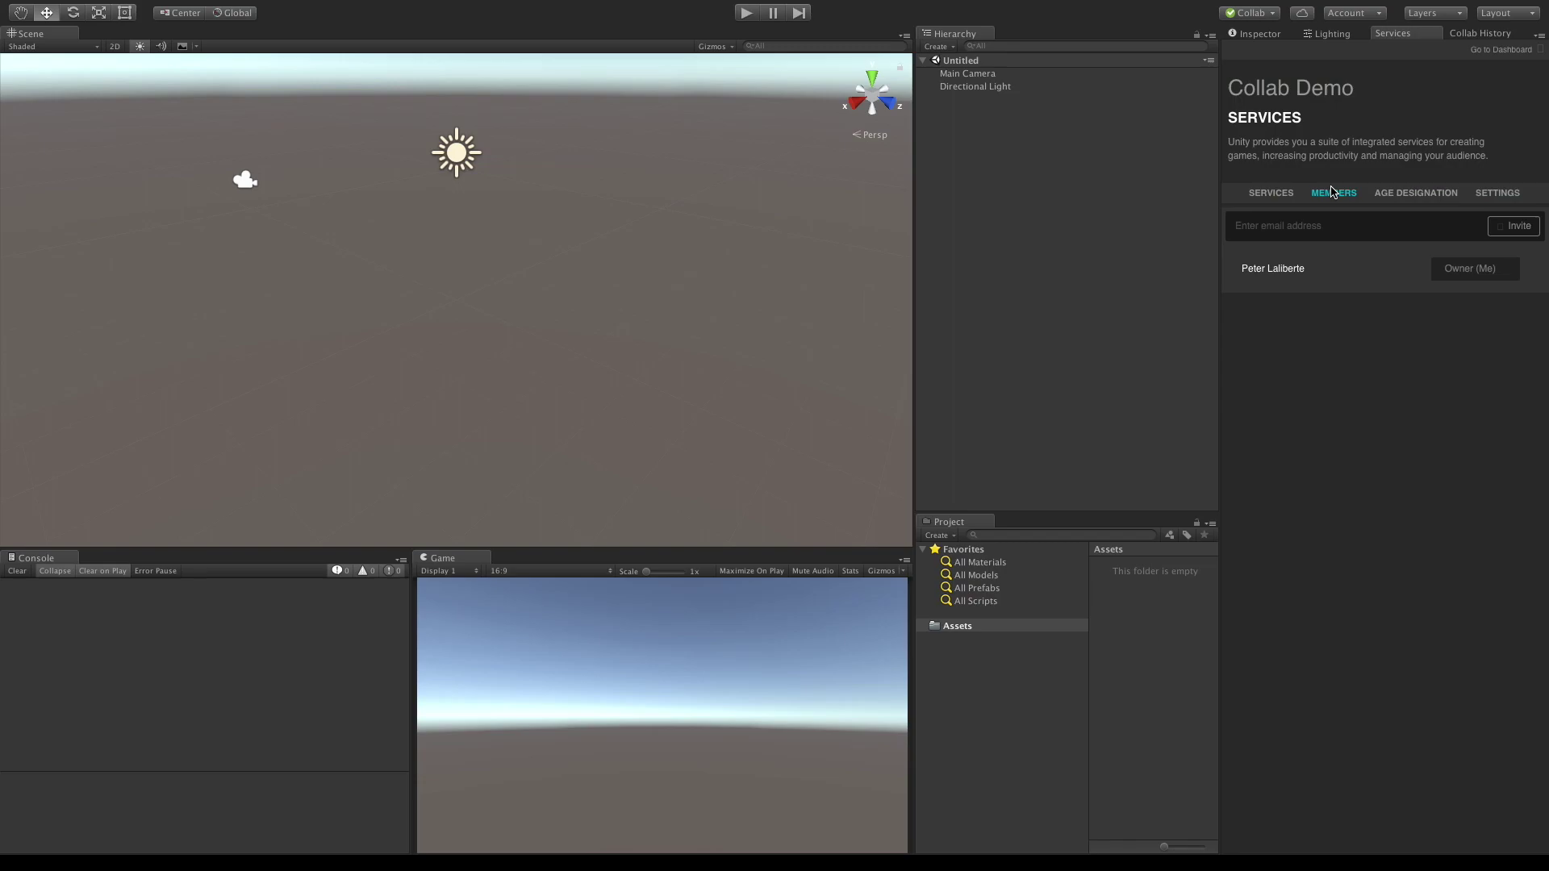
click(1369, 230)
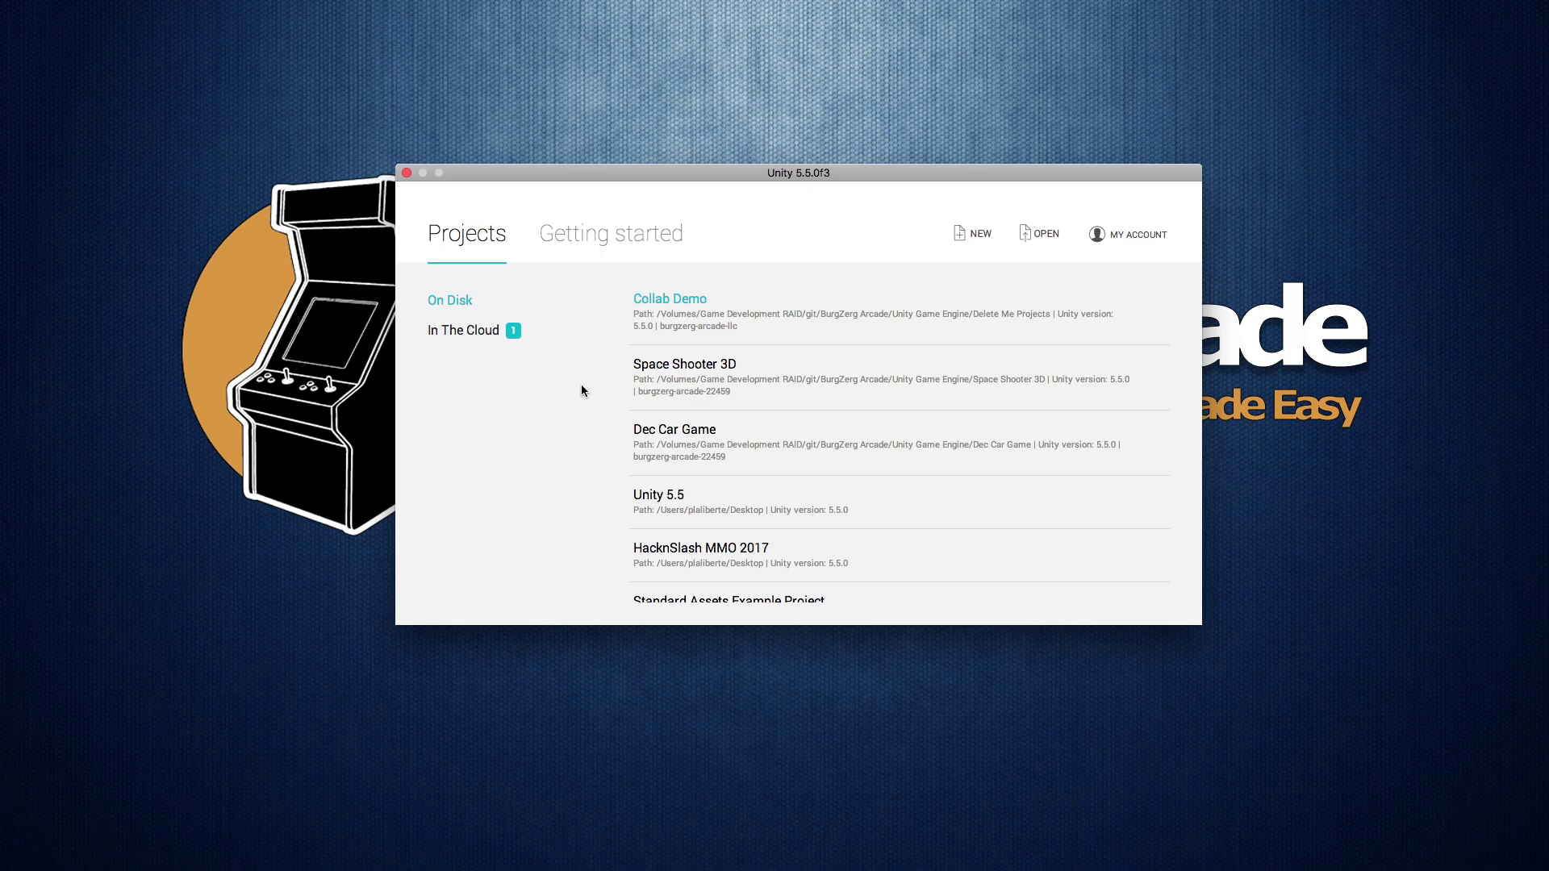
Open the Dec Car Game project from the projects on disk and view its team members.
click(473, 334)
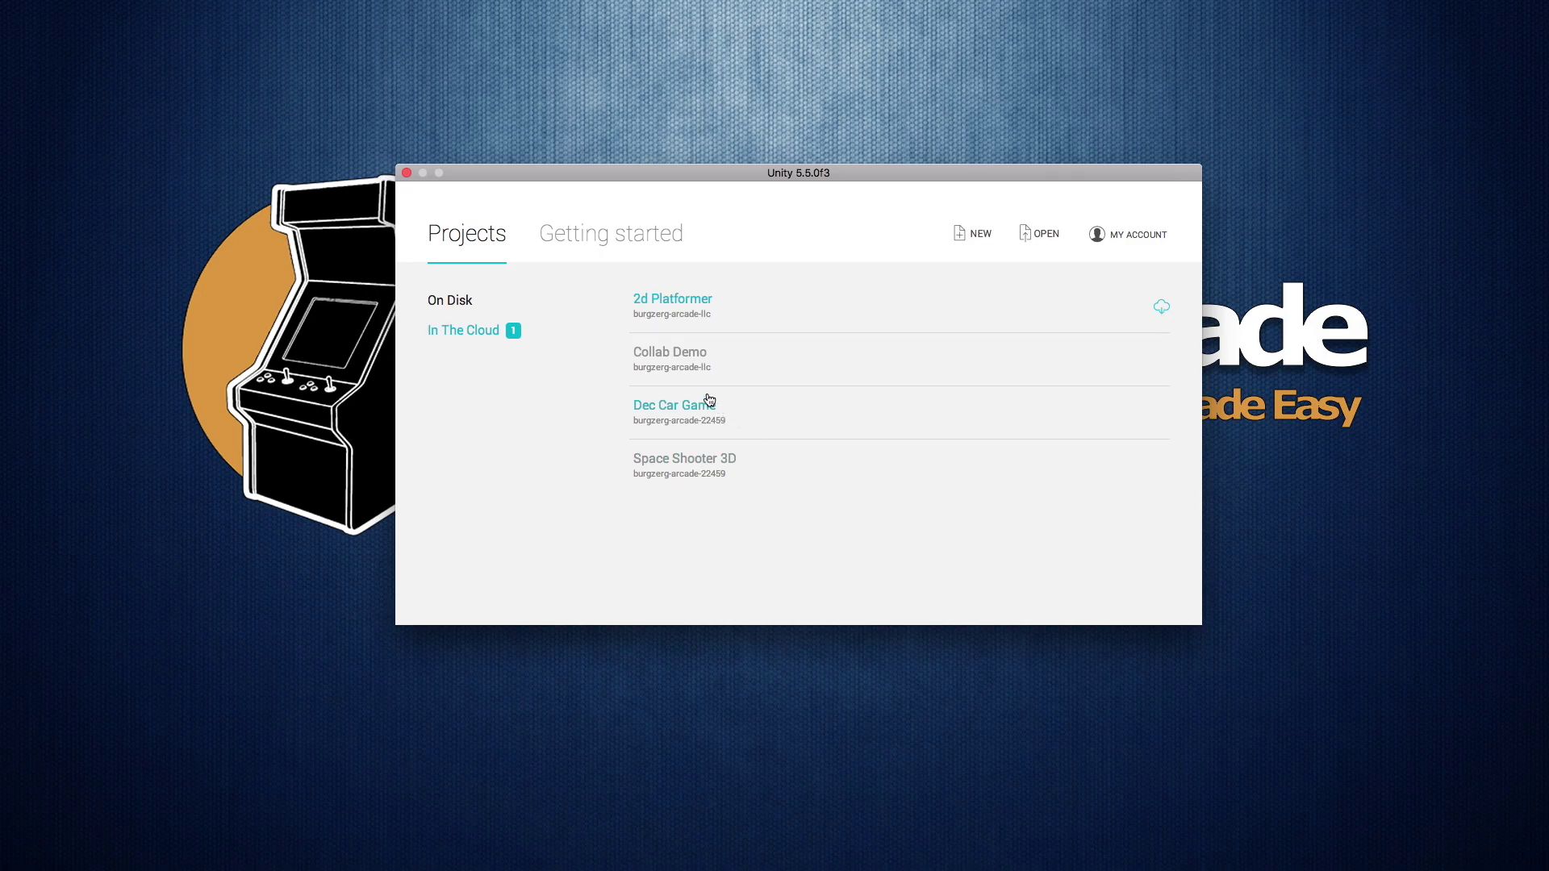
click(467, 302)
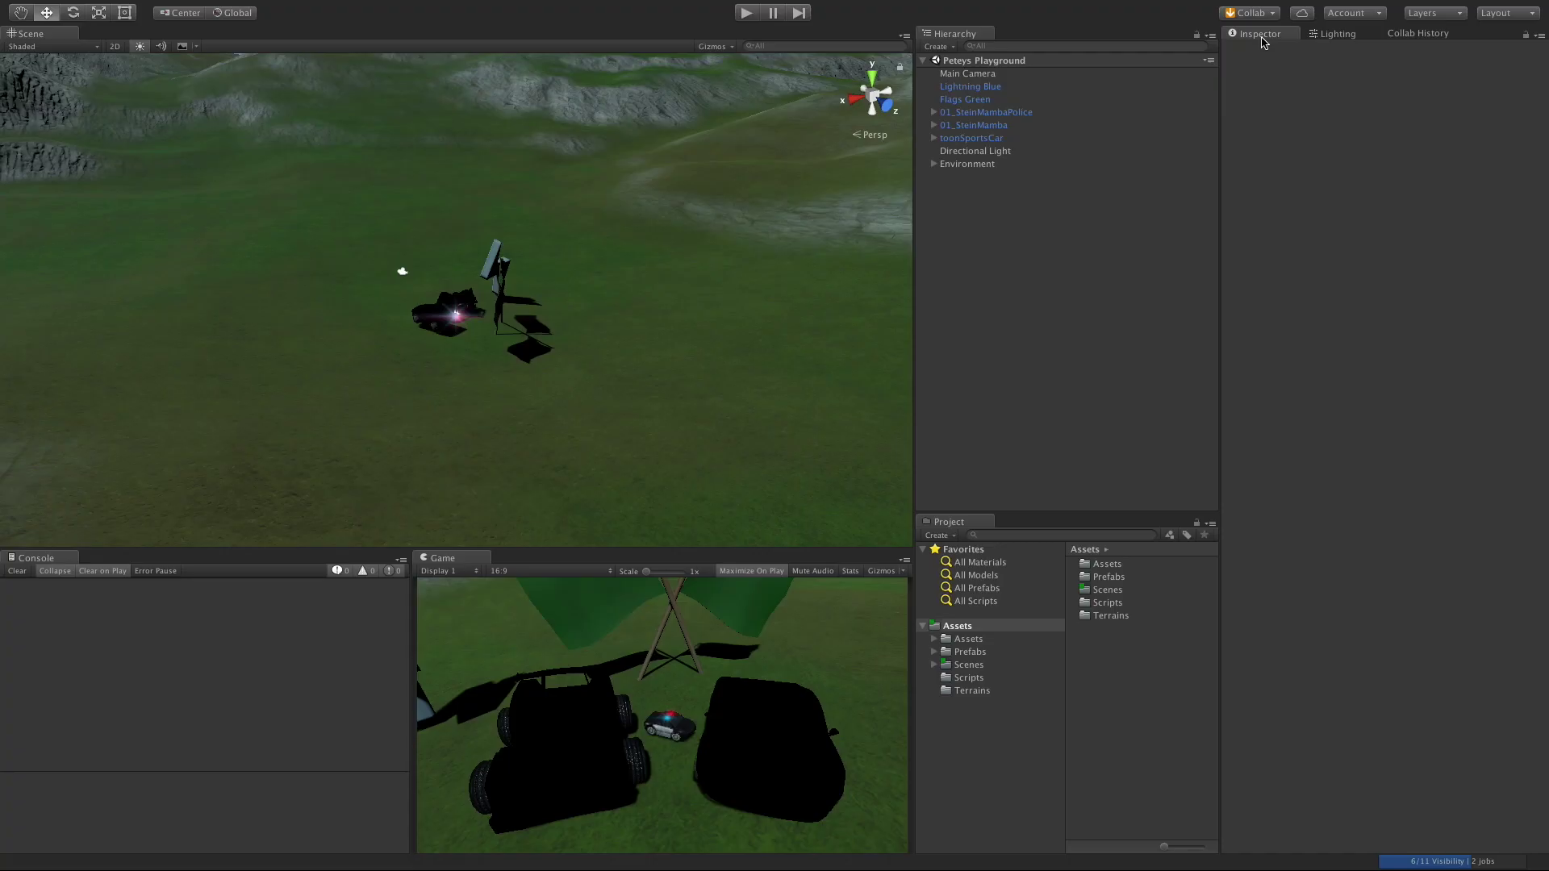
click(1251, 13)
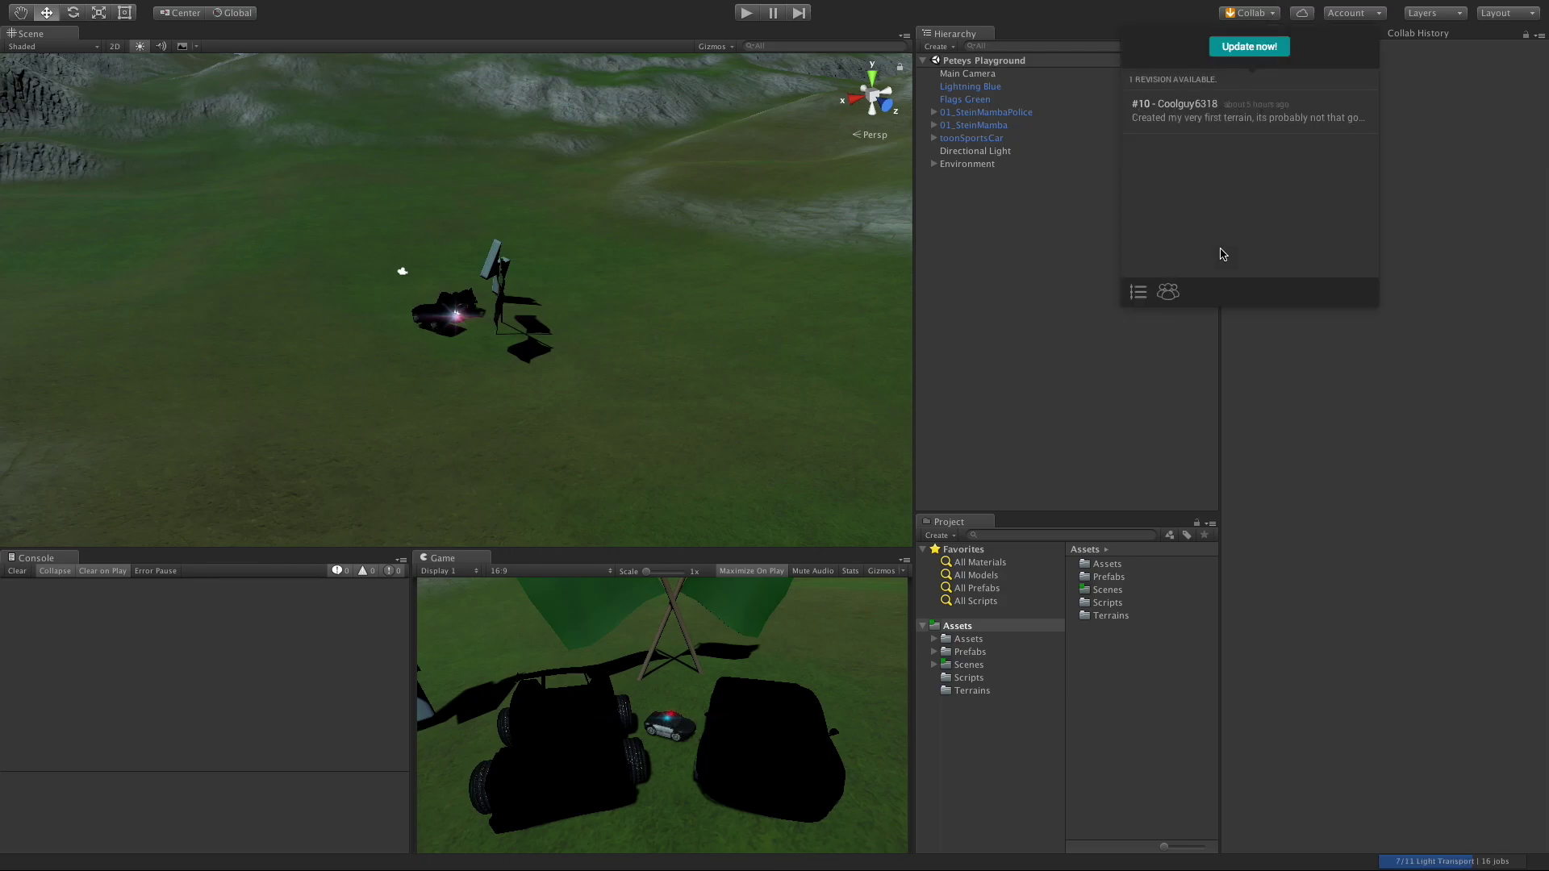
click(1170, 292)
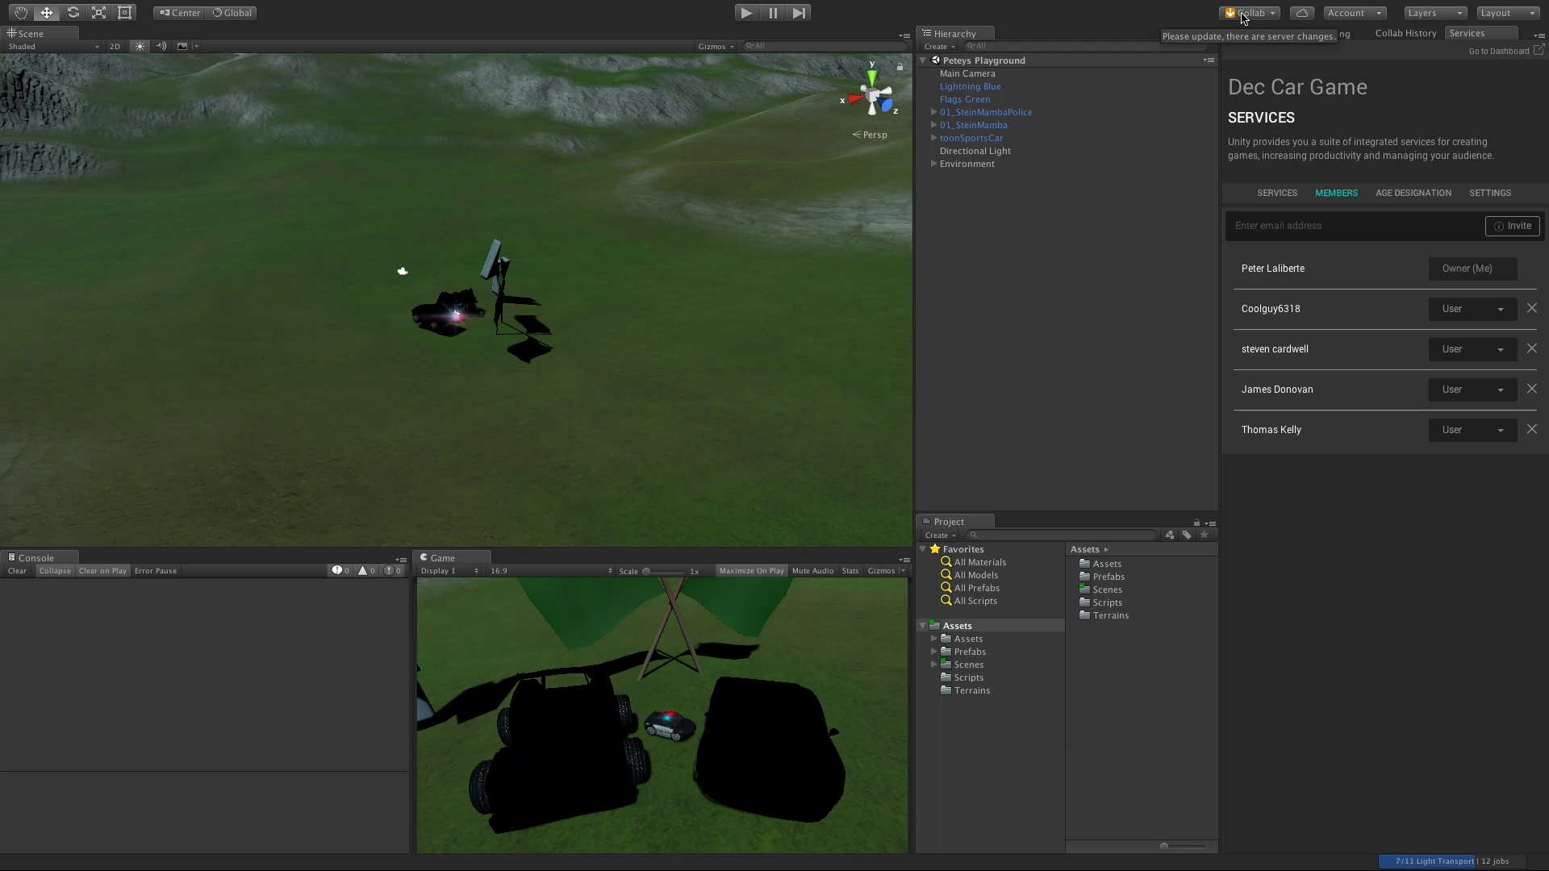
Examine revision #10 in the Collab history, including its description and expanded list of asset changes.
click(1263, 15)
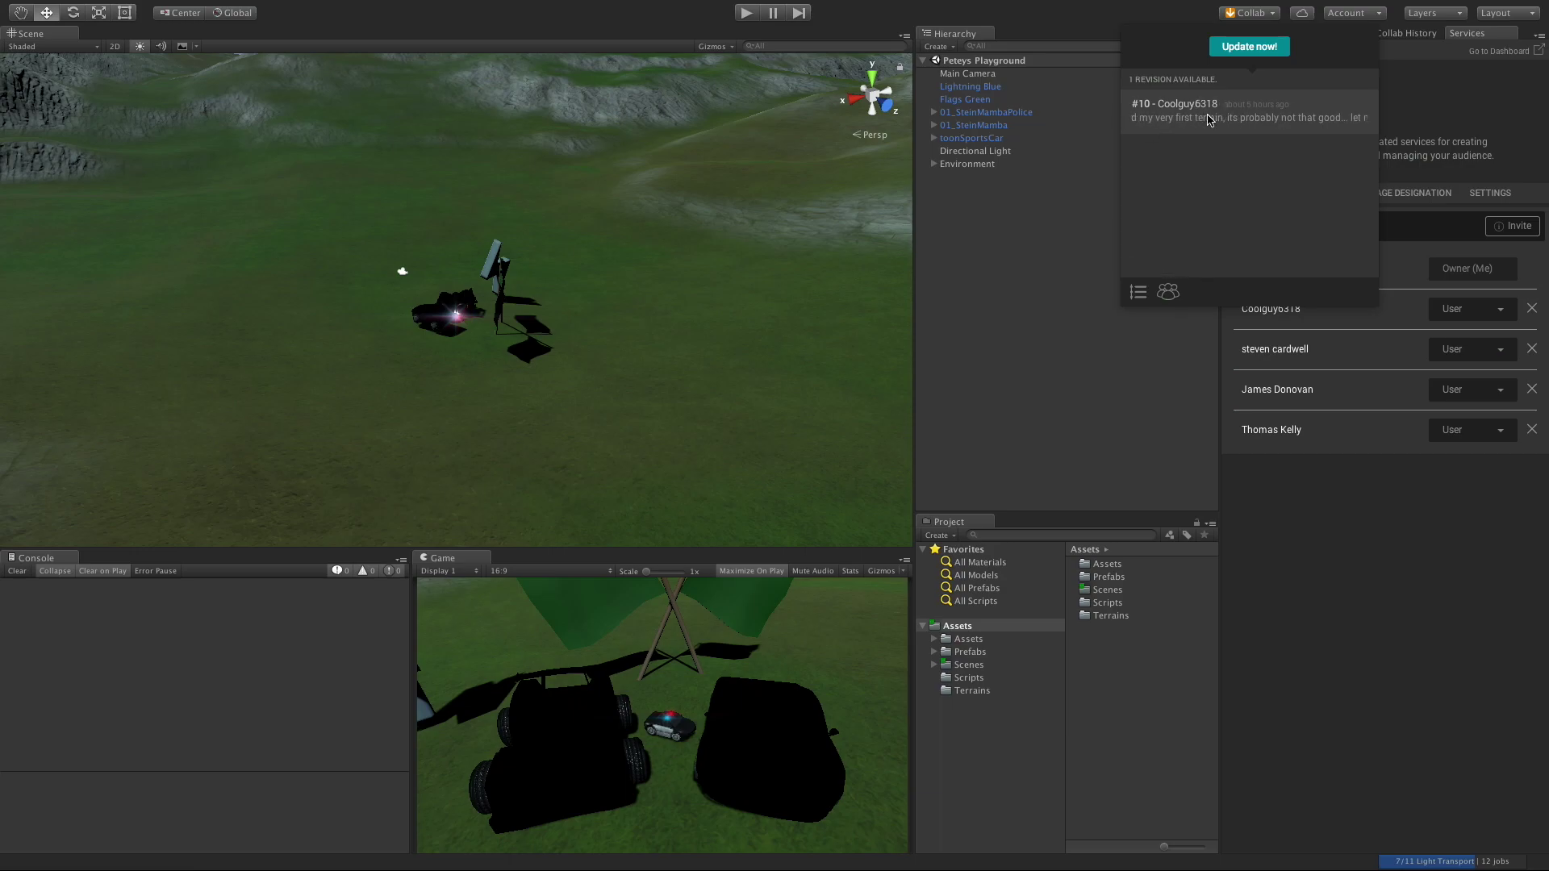
click(1144, 294)
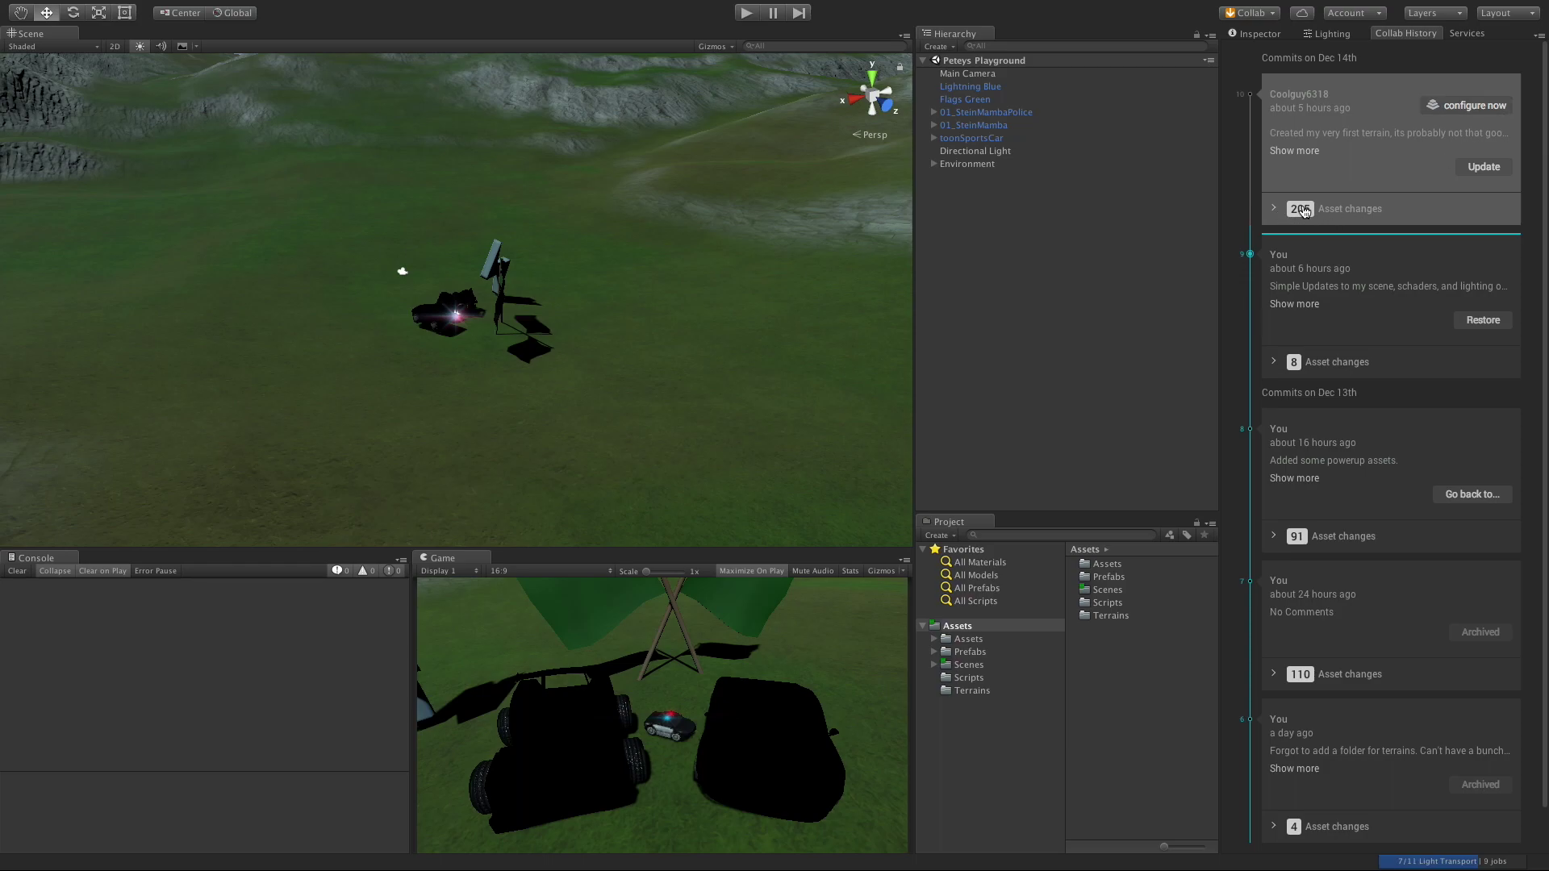
click(1276, 210)
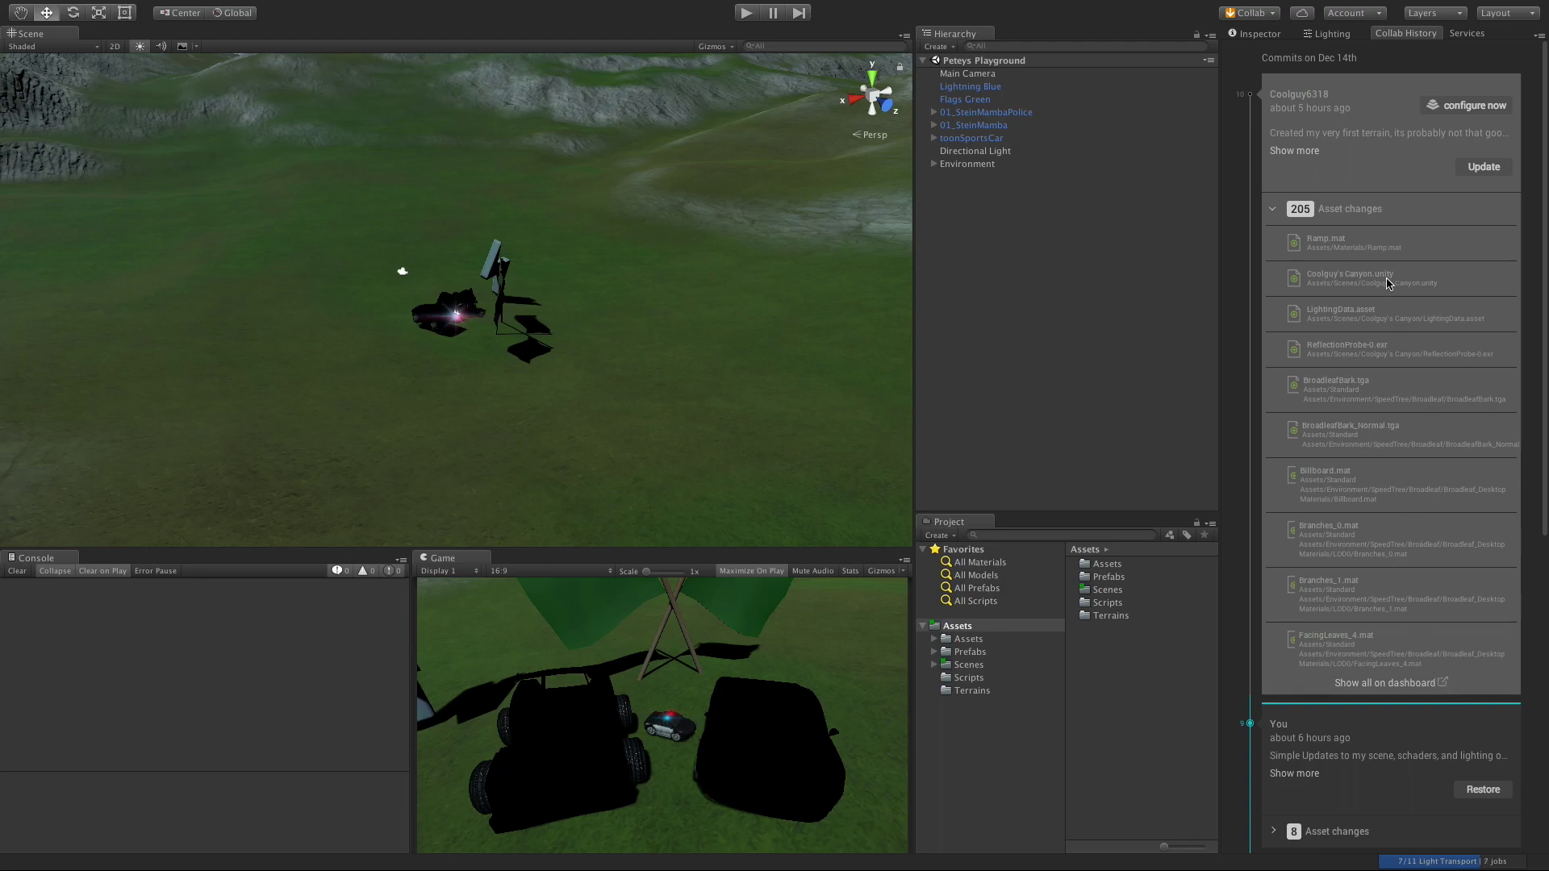
scroll(1388, 283, down, 1)
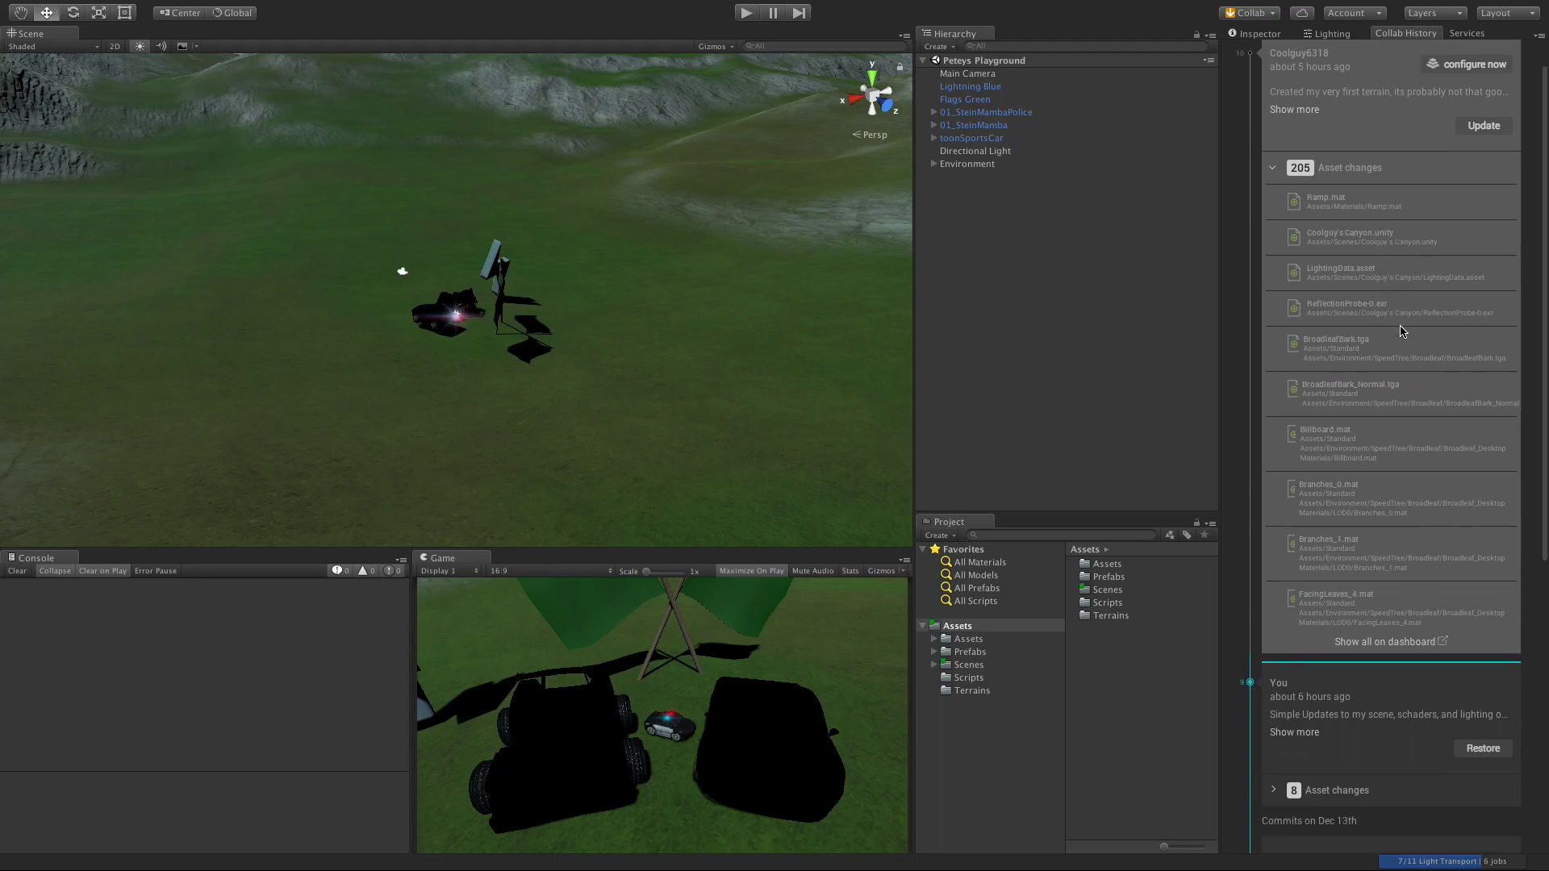
scroll(1402, 330, down, 1)
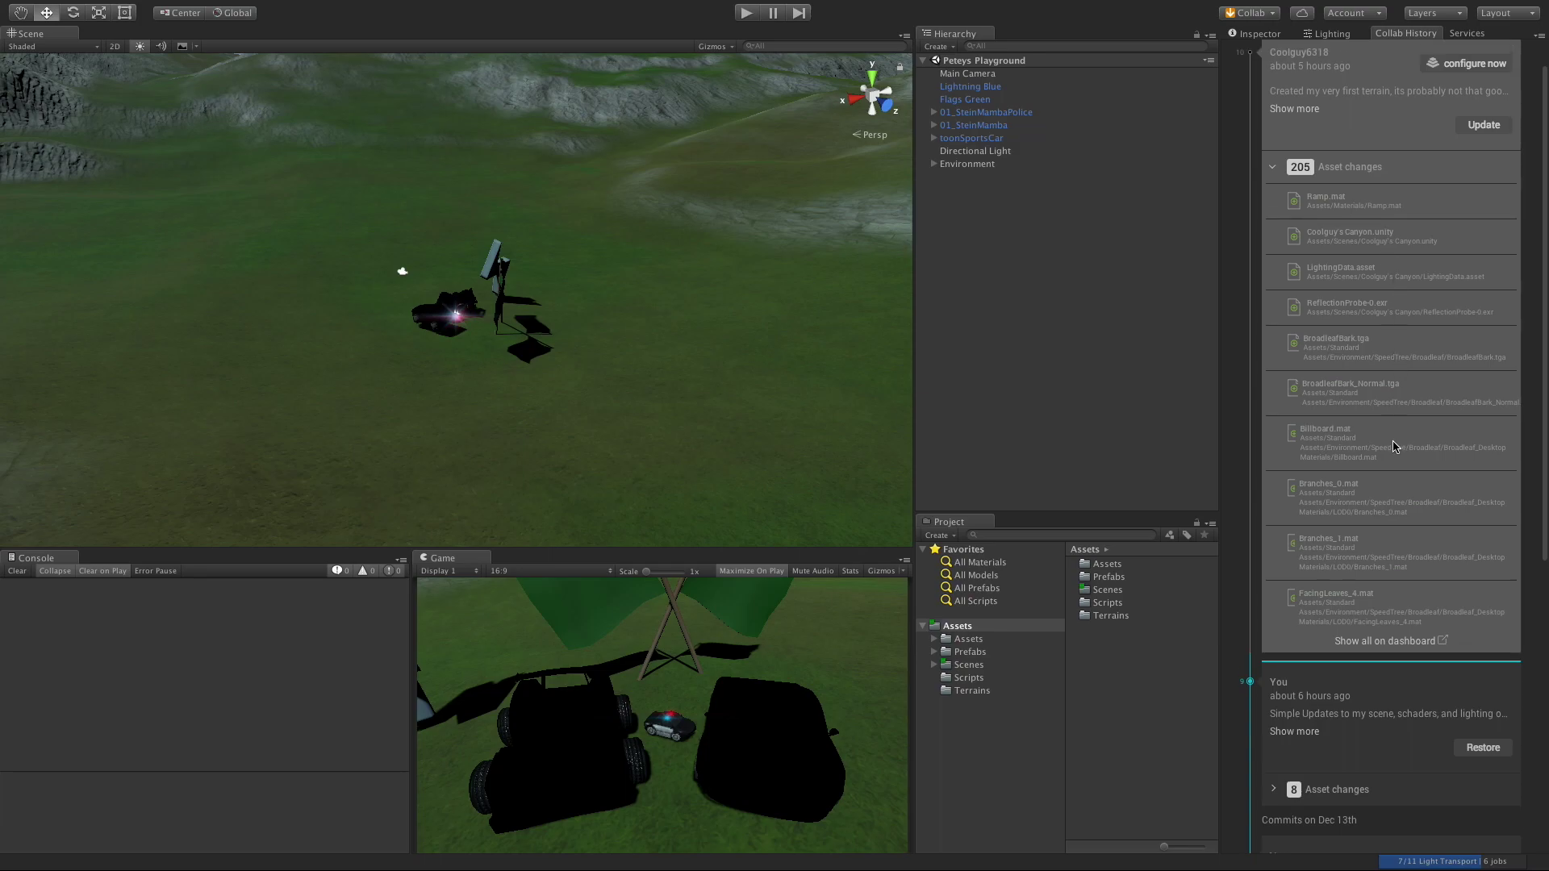
scroll(1396, 440, up, 1)
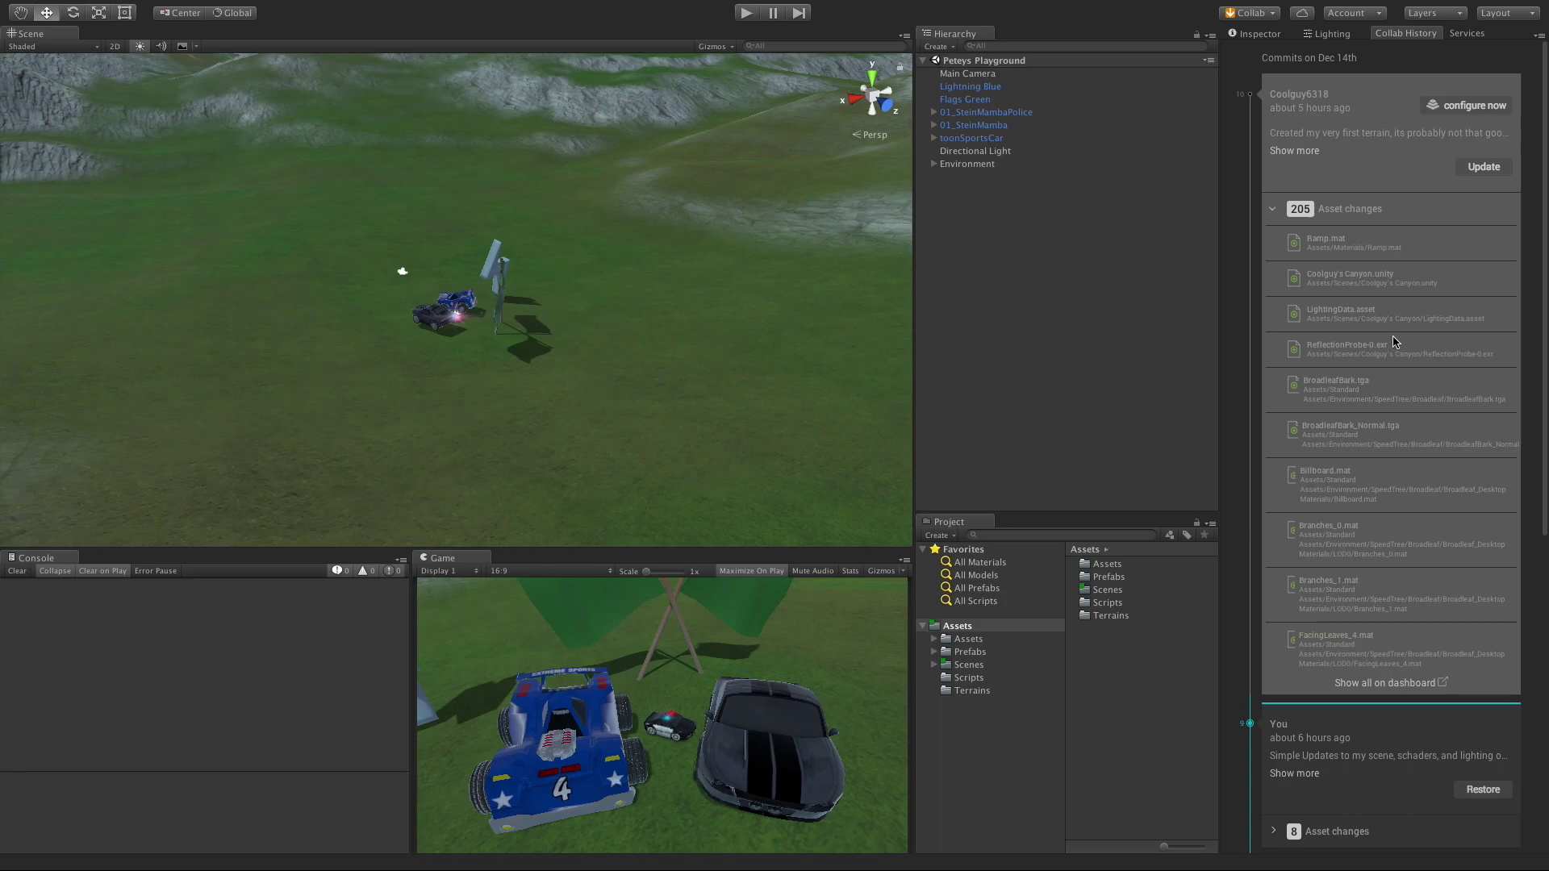
scroll(1388, 439, down, 1)
scroll(1388, 440, up, 1)
Update Dec Car Game to the available server revision and check the download progress.
click(1251, 14)
click(1250, 47)
click(1274, 14)
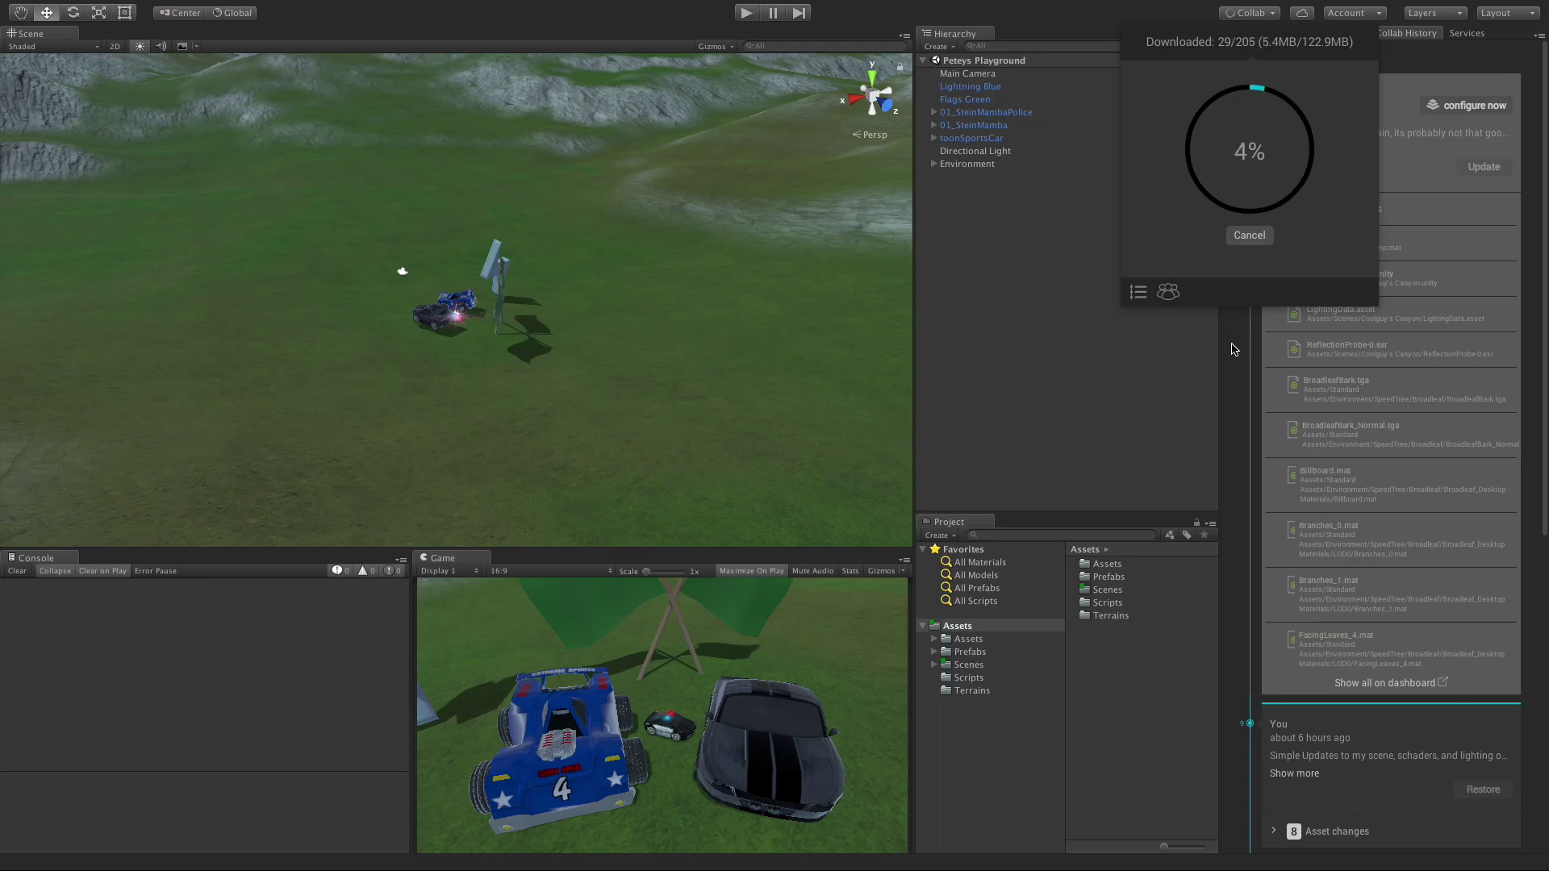
click(1259, 347)
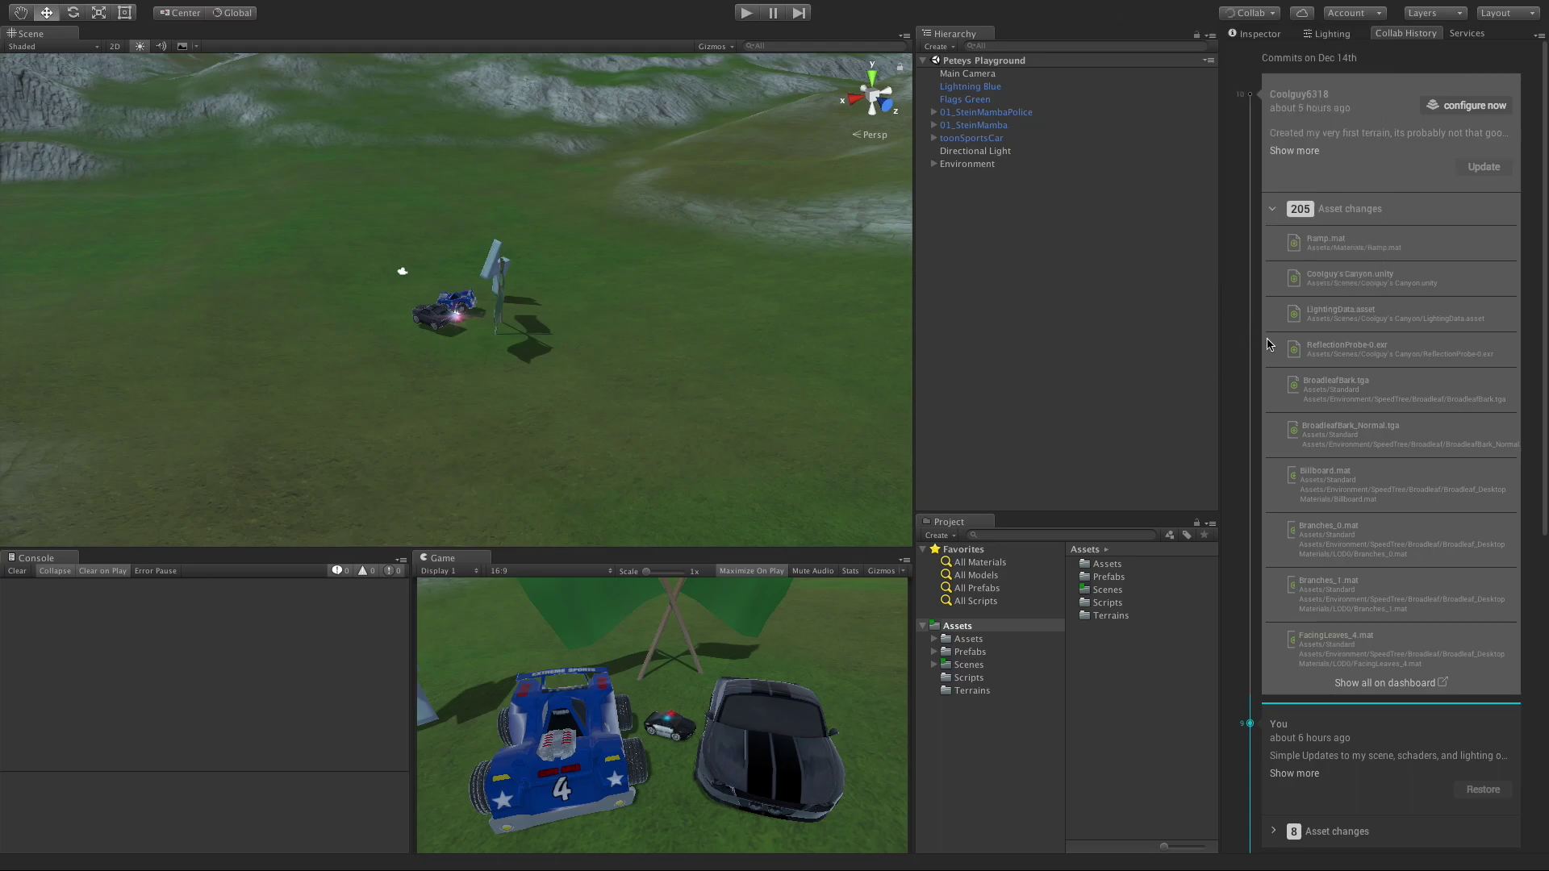
Open the Dec Car Game project's Unity Developer dashboard in the web browser from the newest revision's build configuration option.
click(1487, 112)
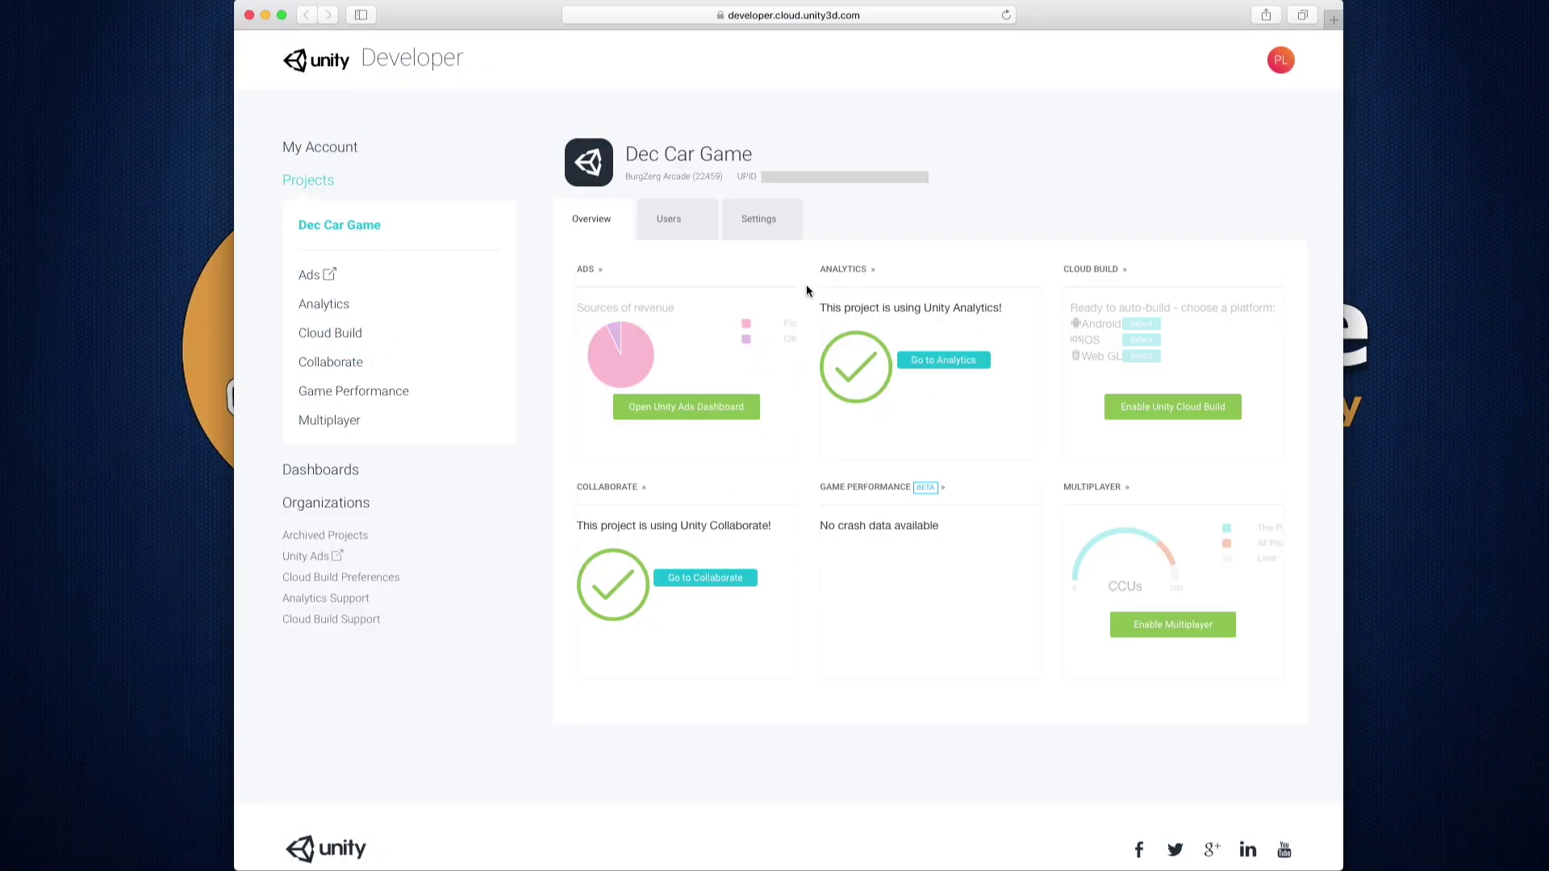
Review Dec Car Game's project members and its transfer options in the project settings, then return to the project overview.
click(681, 221)
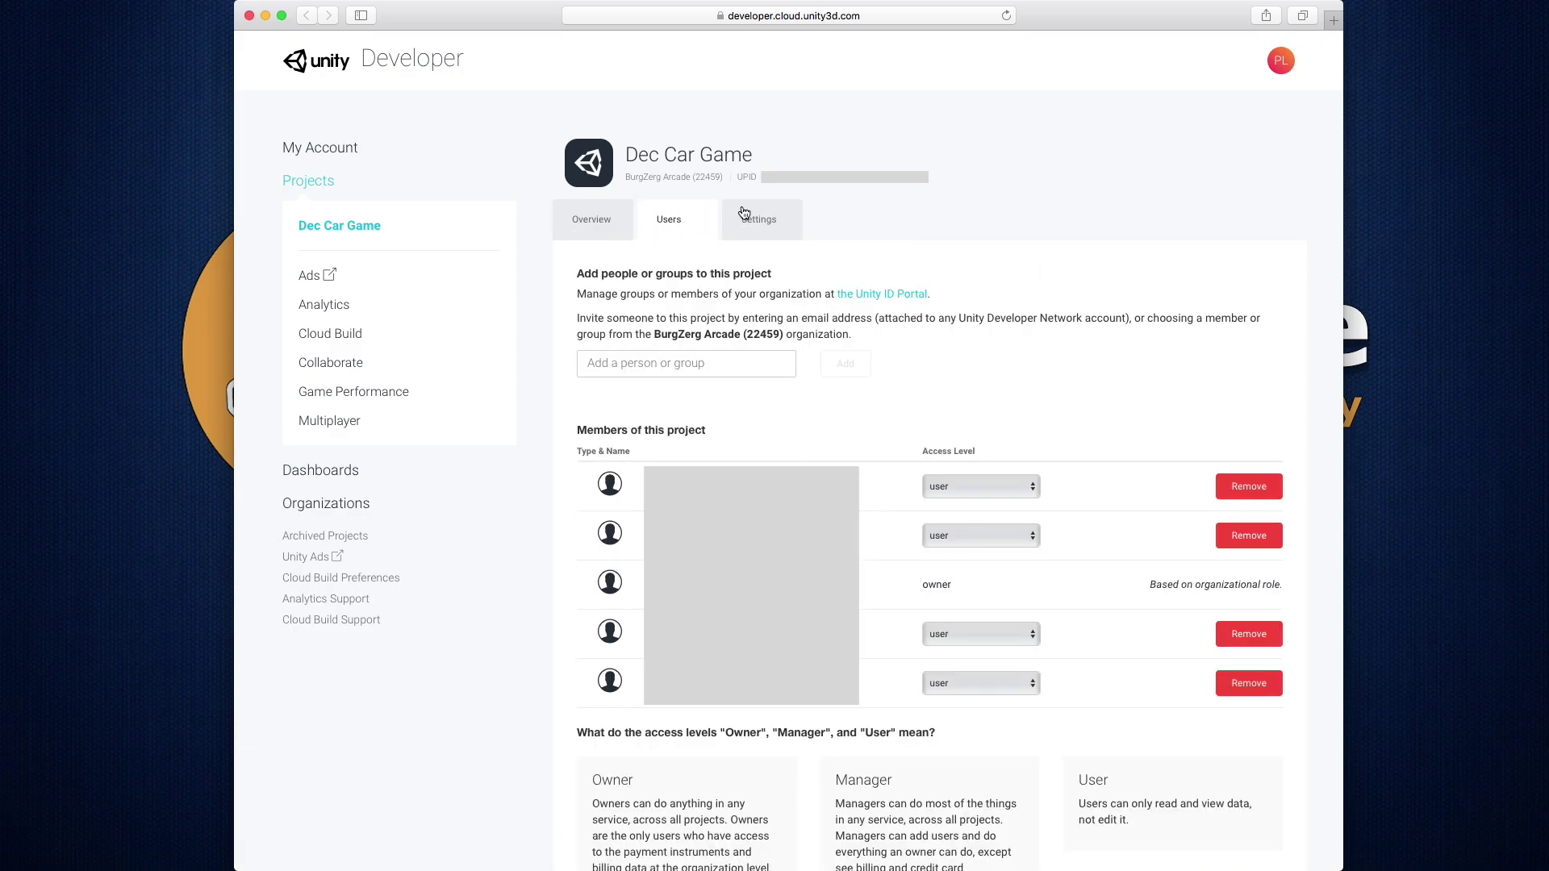
click(779, 220)
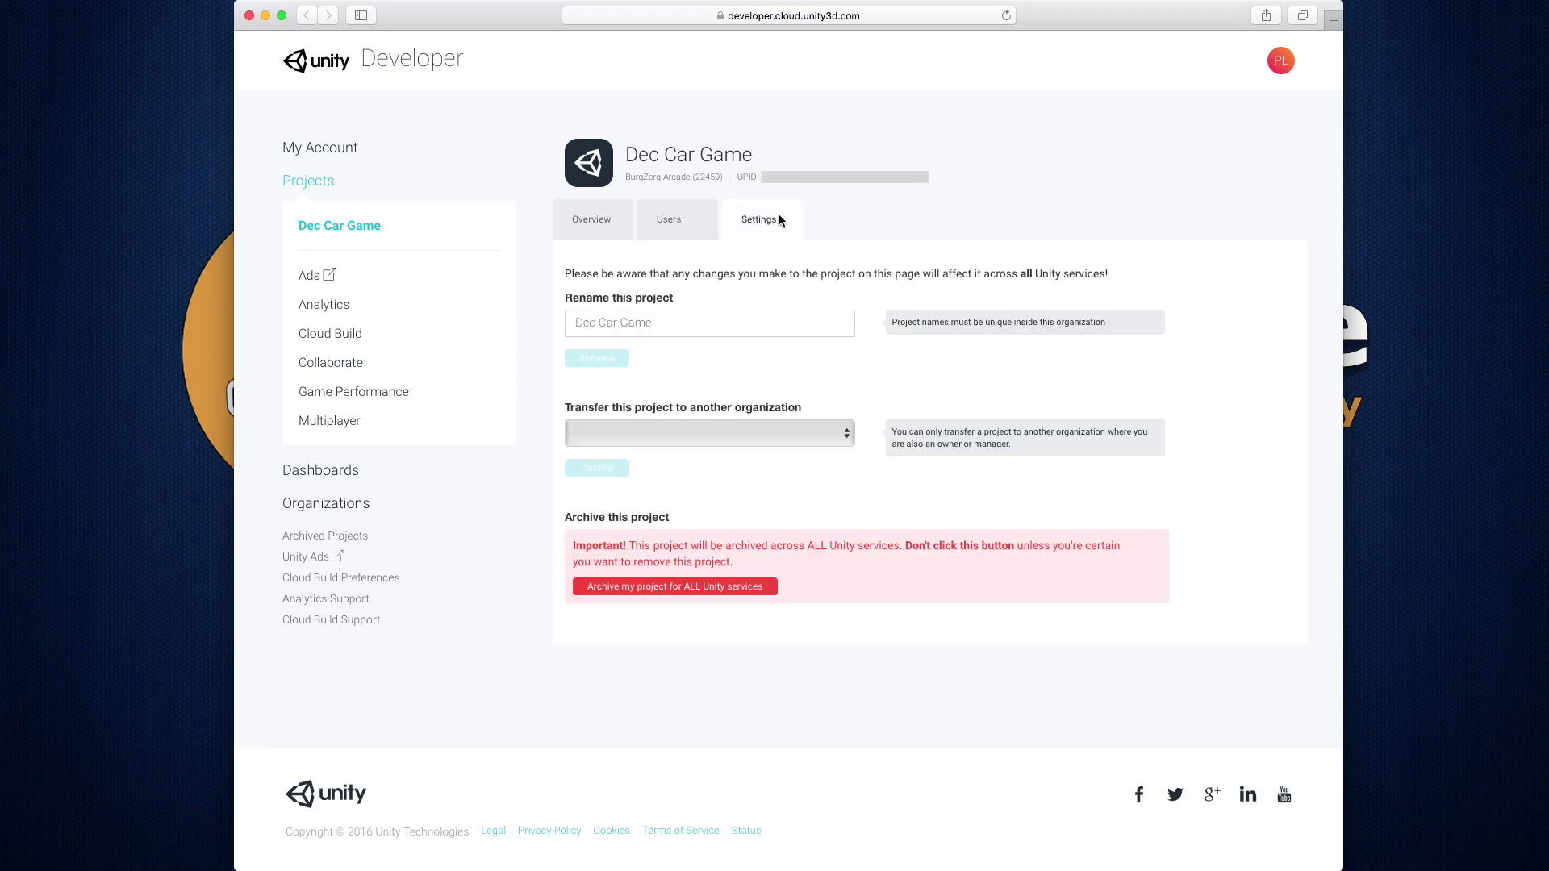
click(723, 432)
click(939, 148)
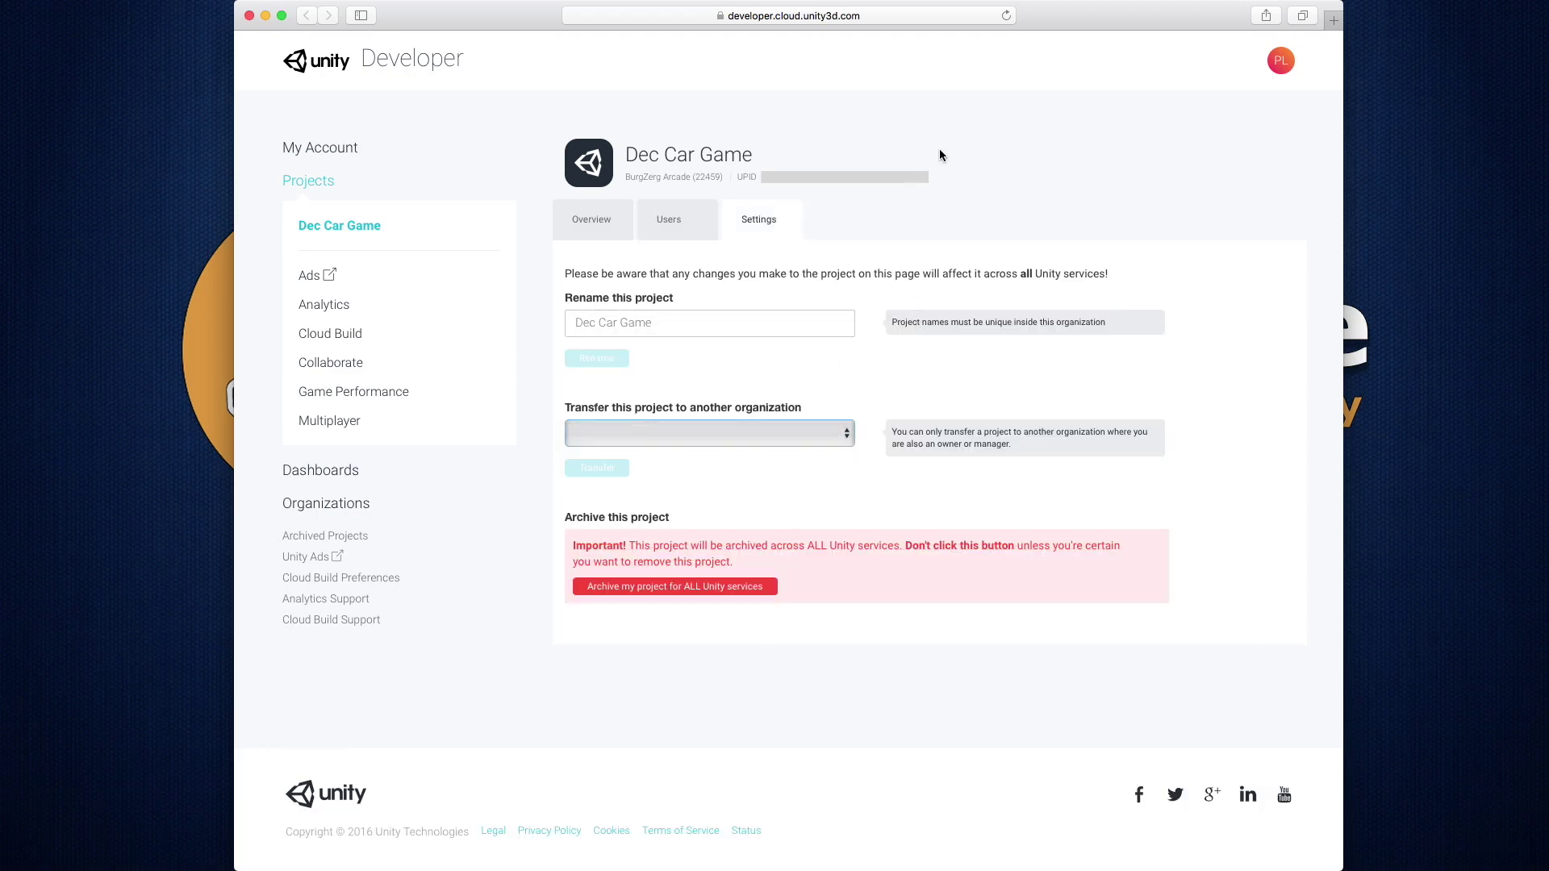
click(584, 239)
Open the project's Collaborate timeline and examine the full list of file changes in the newest commit.
click(350, 369)
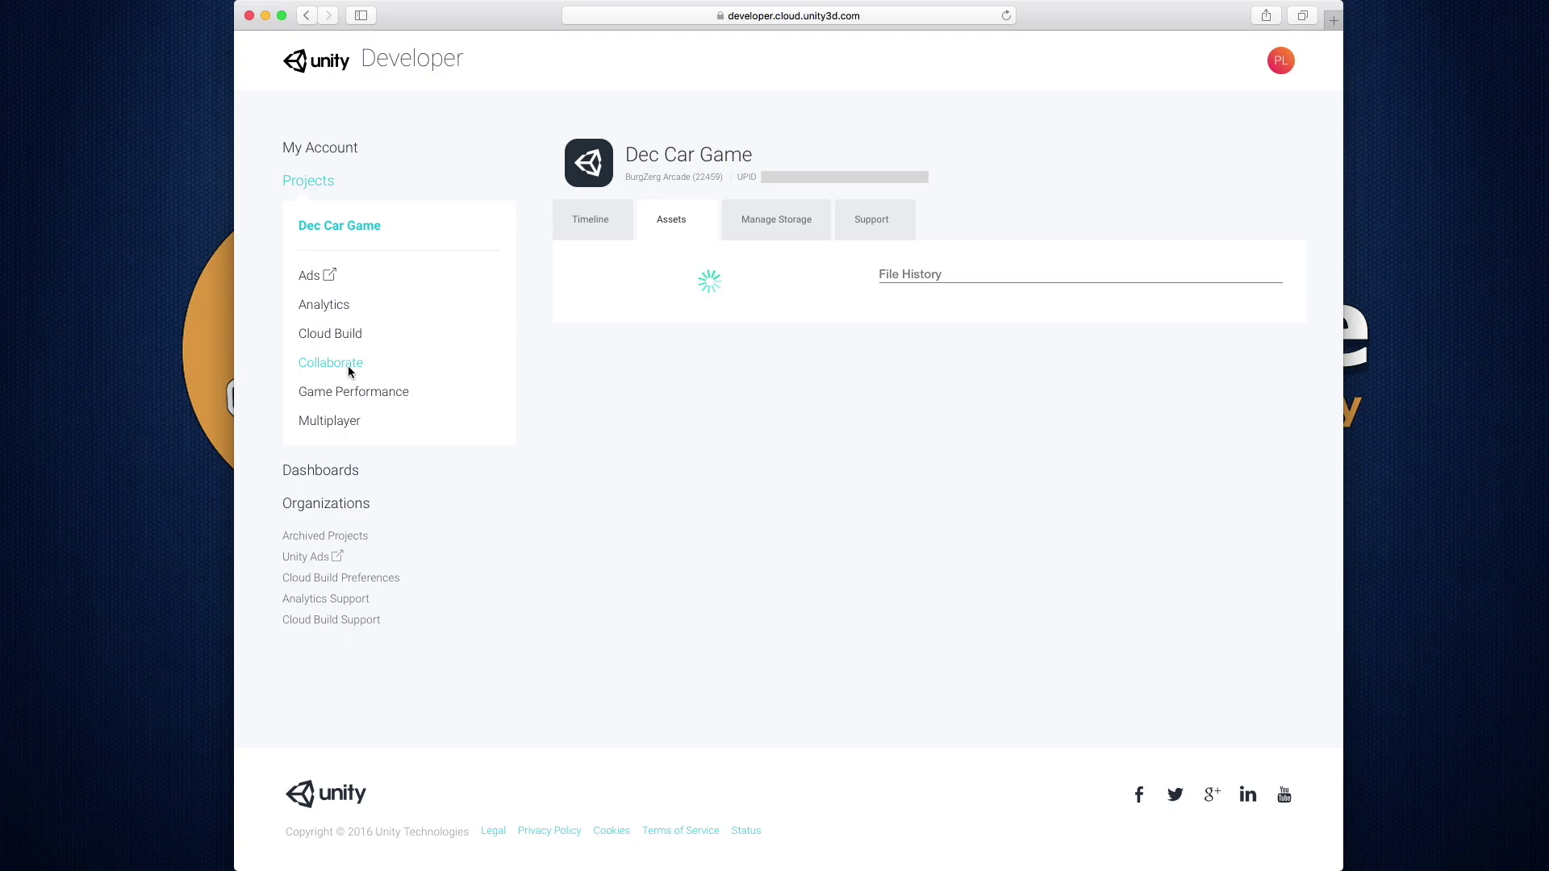
click(590, 218)
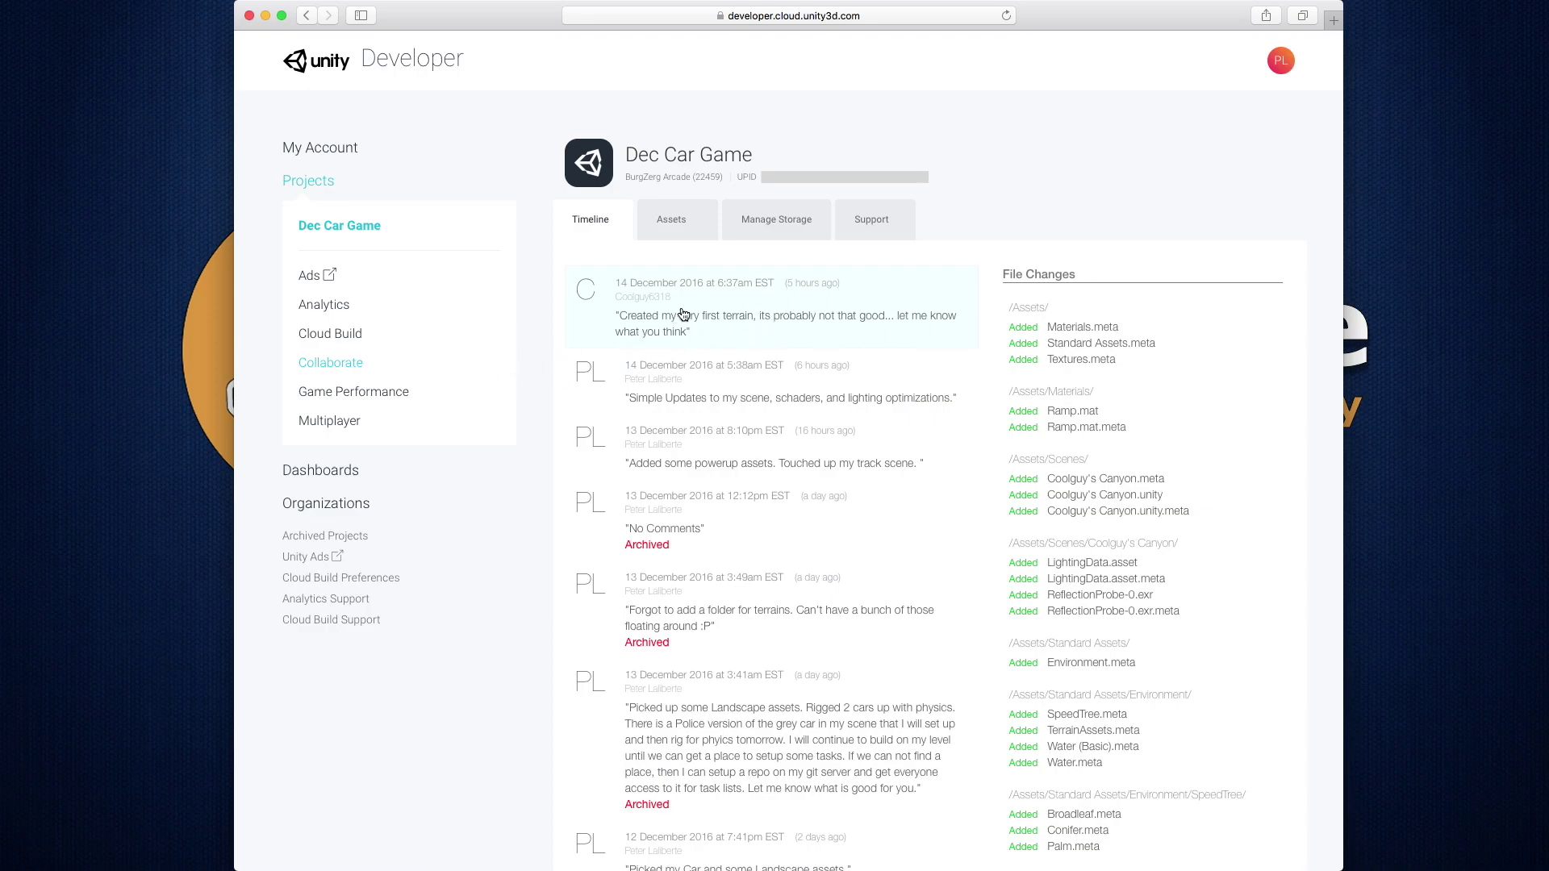
scroll(1122, 436, down, 3)
scroll(1122, 432, down, 10)
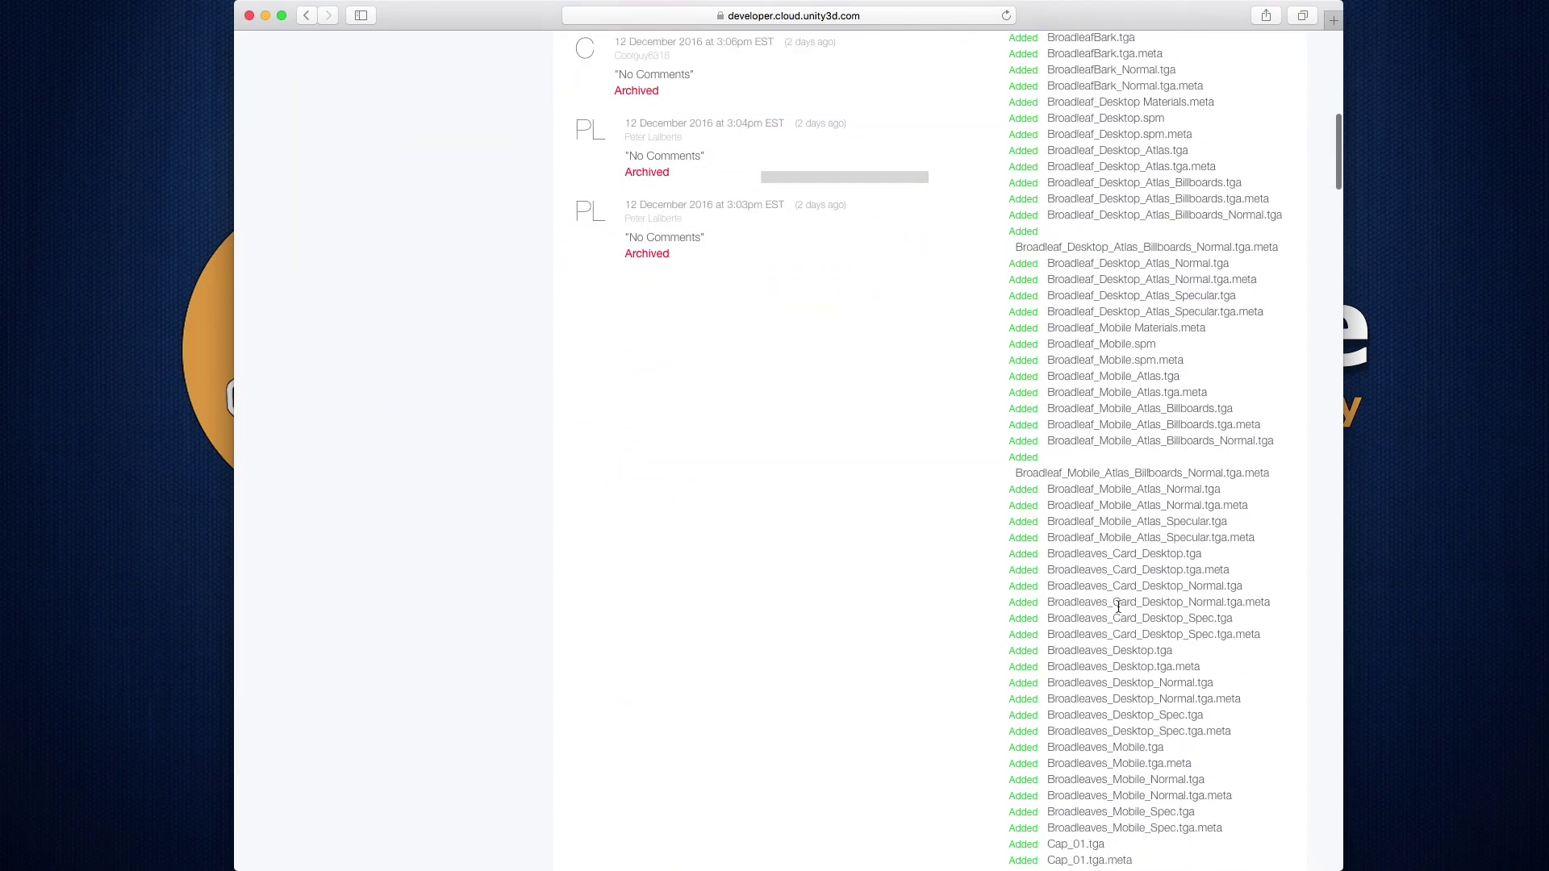
scroll(1120, 609, down, 3)
scroll(1120, 661, down, 5)
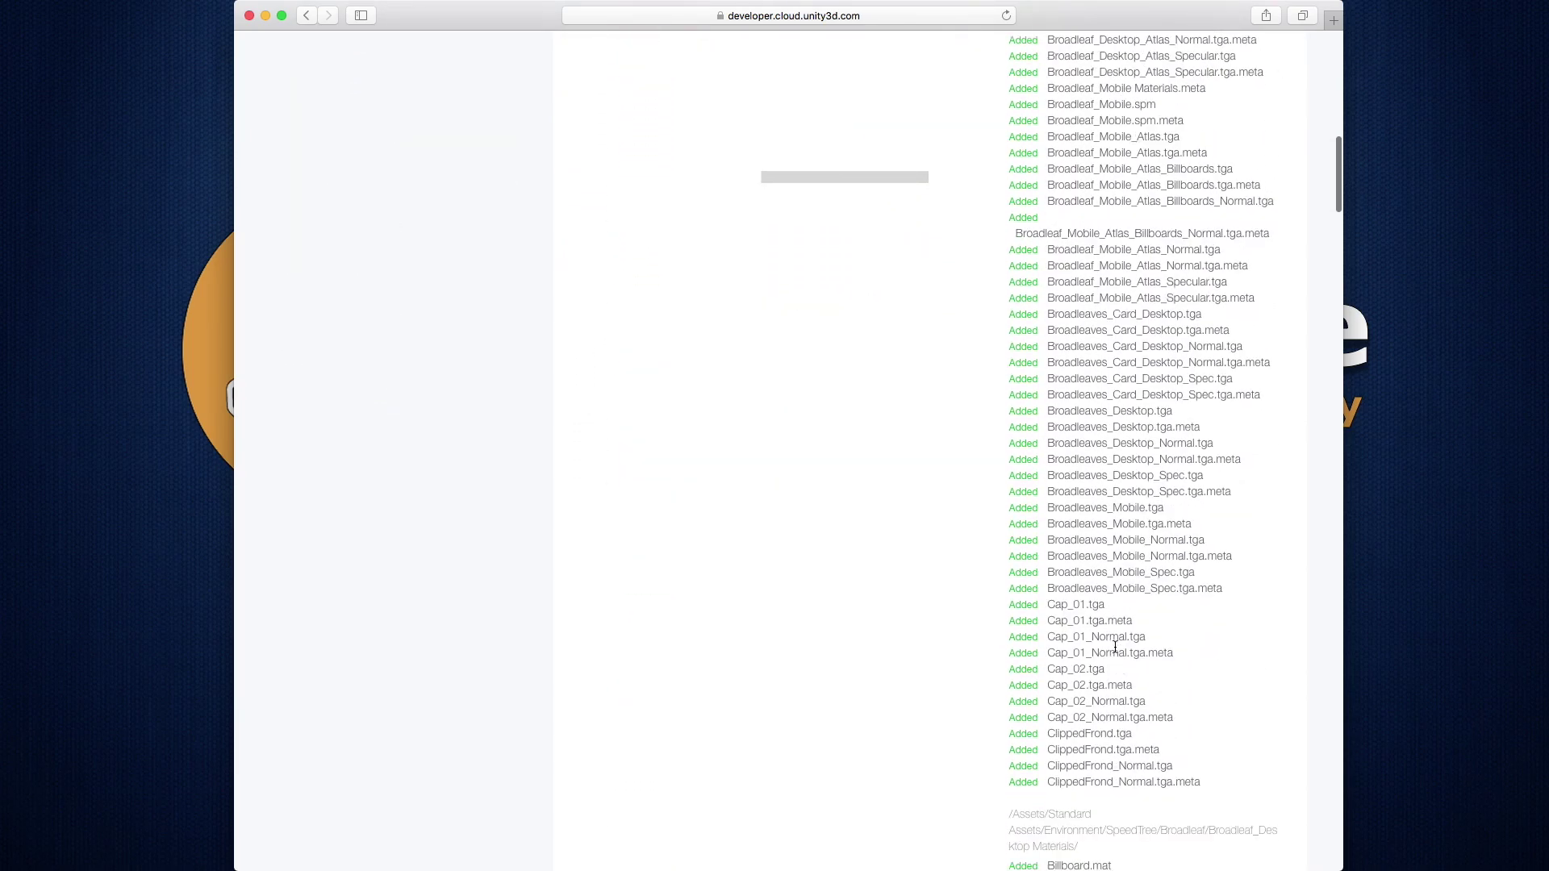
scroll(1094, 615, down, 2)
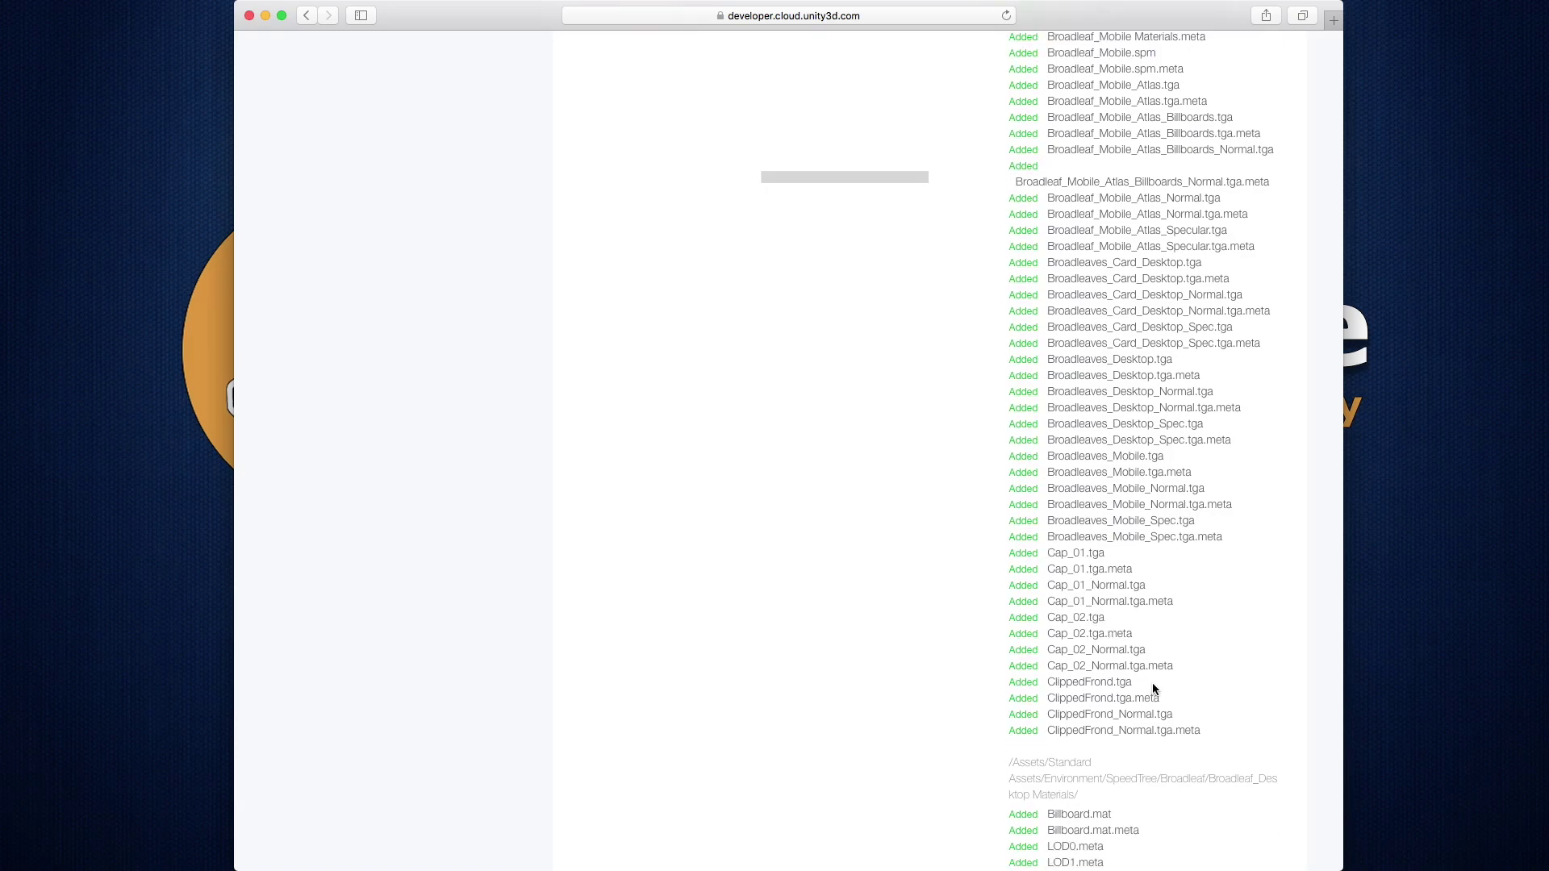
scroll(1154, 686, down, 20)
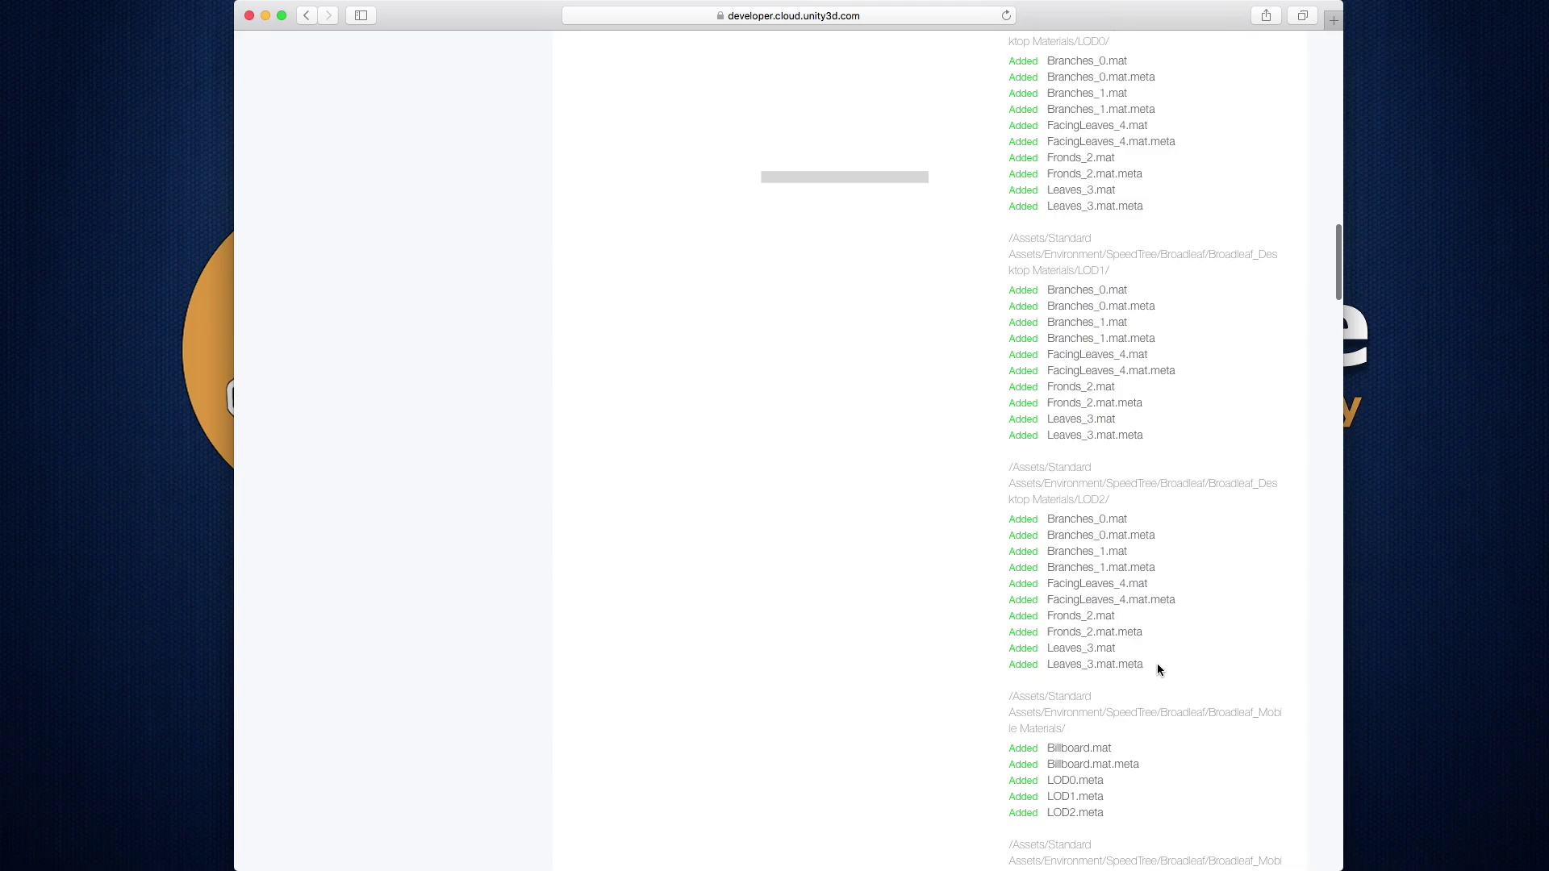
scroll(1158, 666, down, 20)
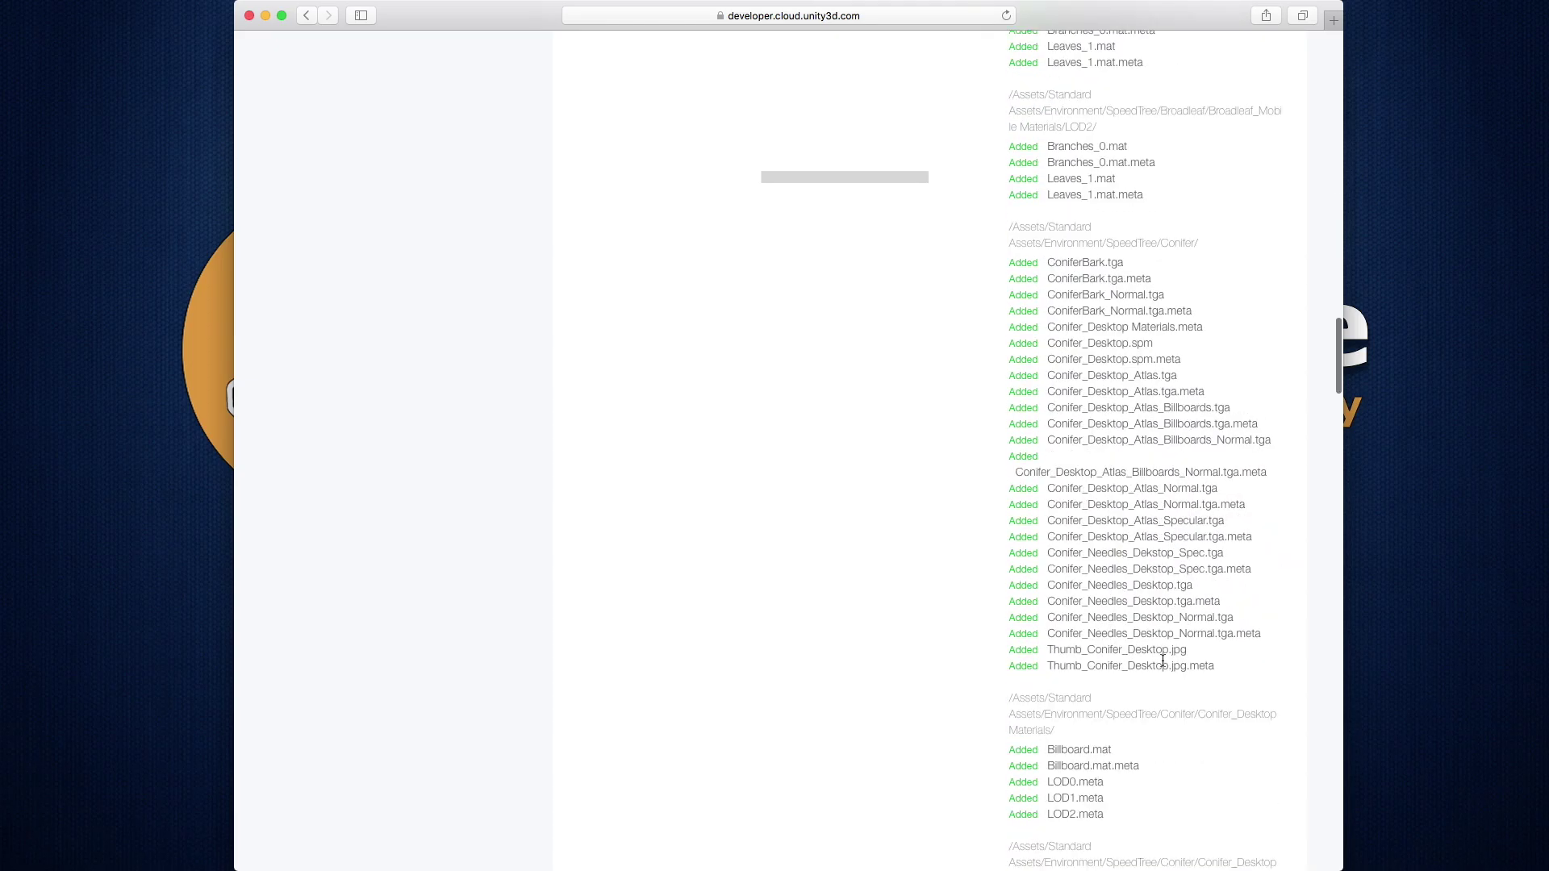
scroll(1163, 662, down, 20)
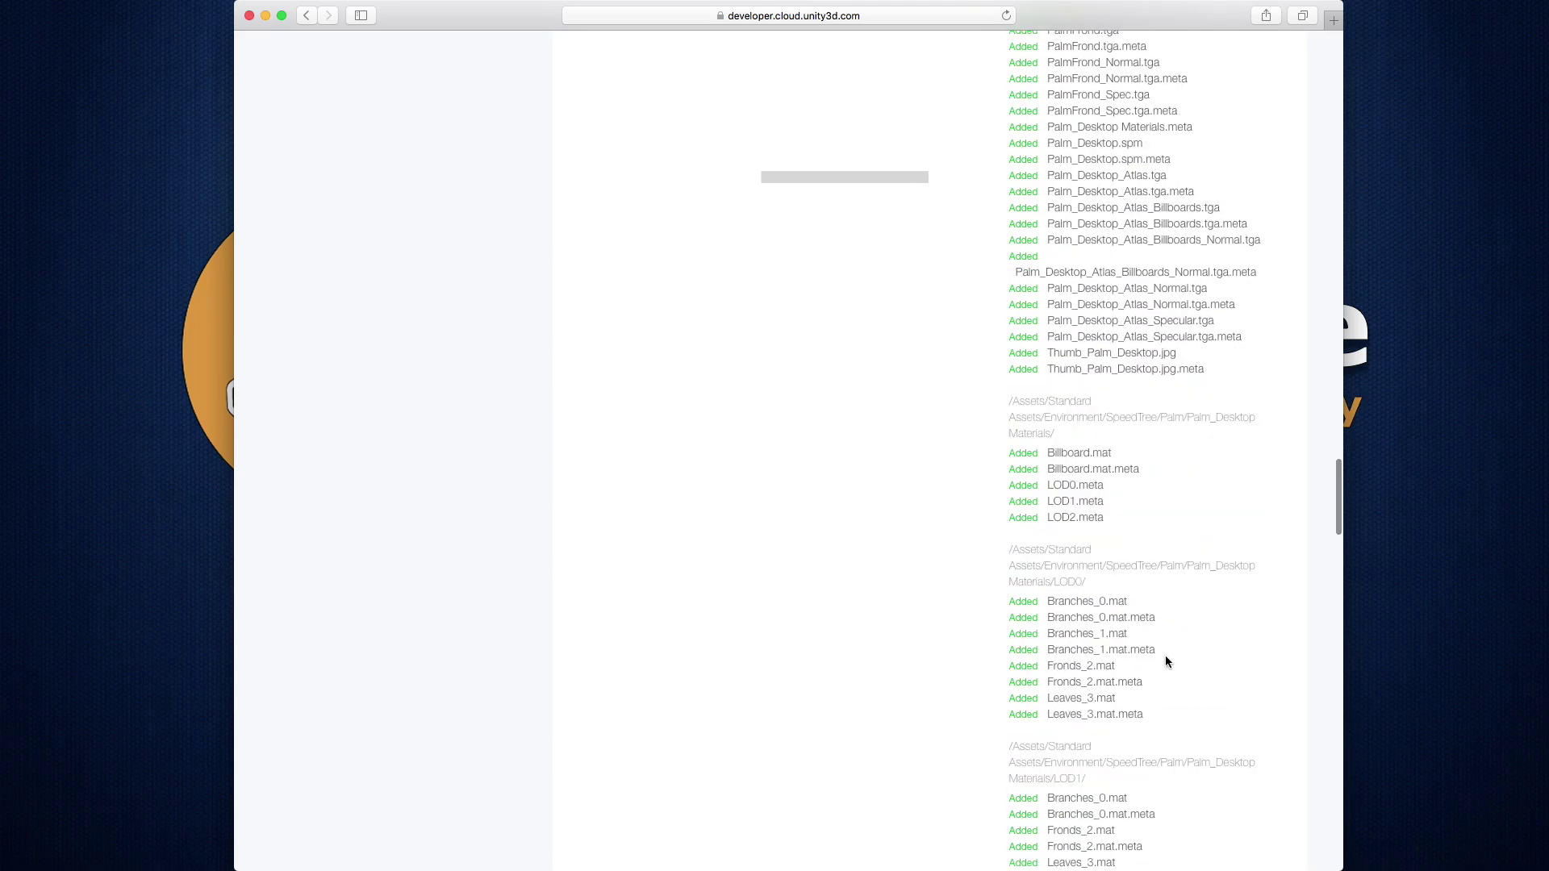
scroll(1223, 460, down, 20)
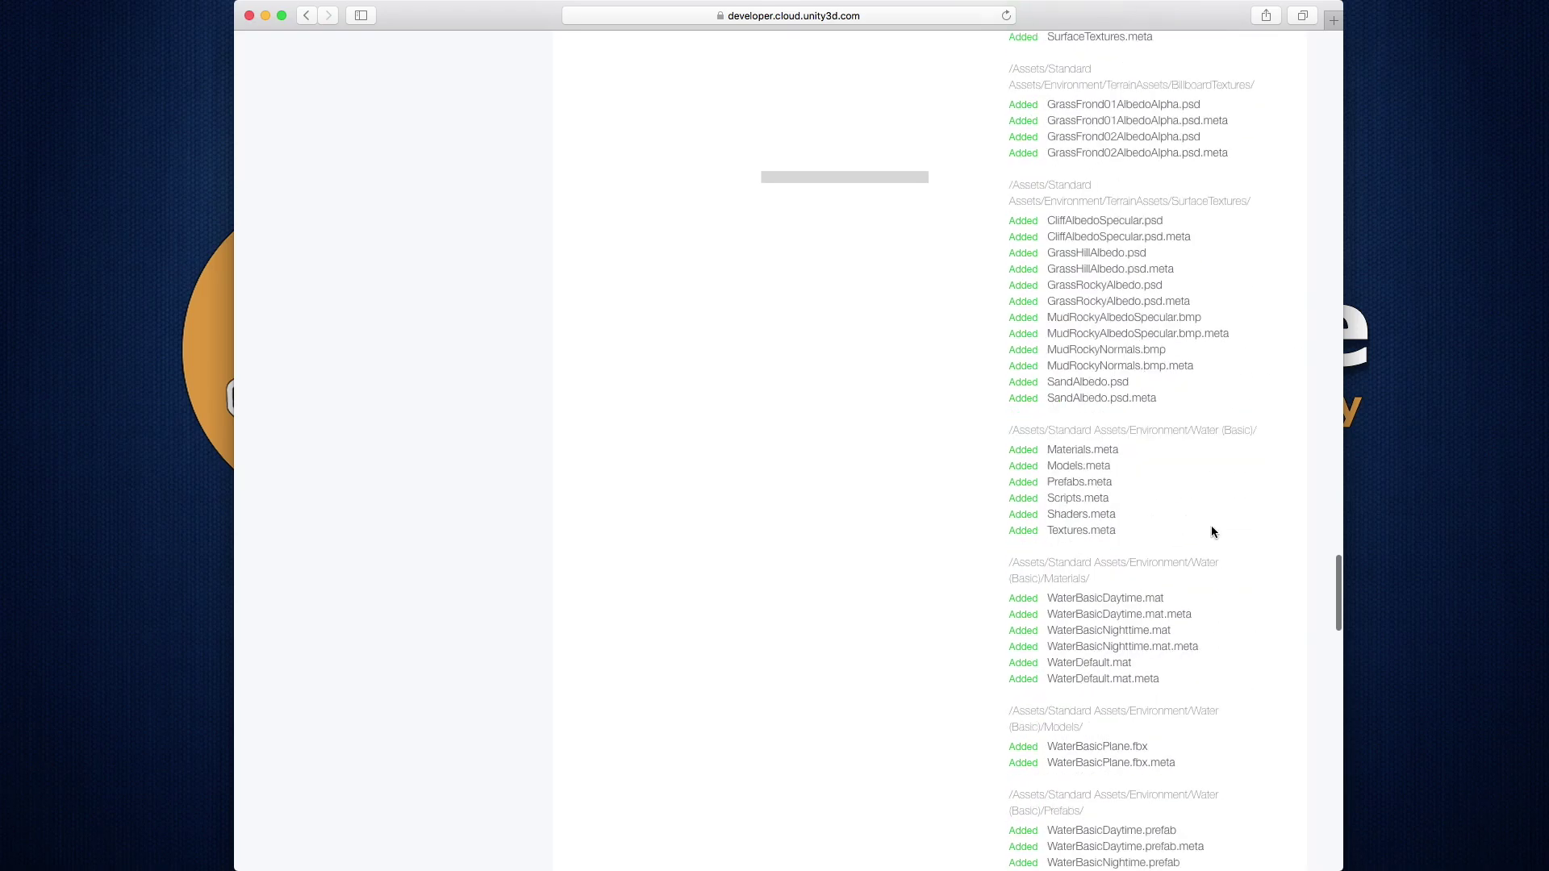
scroll(1212, 532, down, 20)
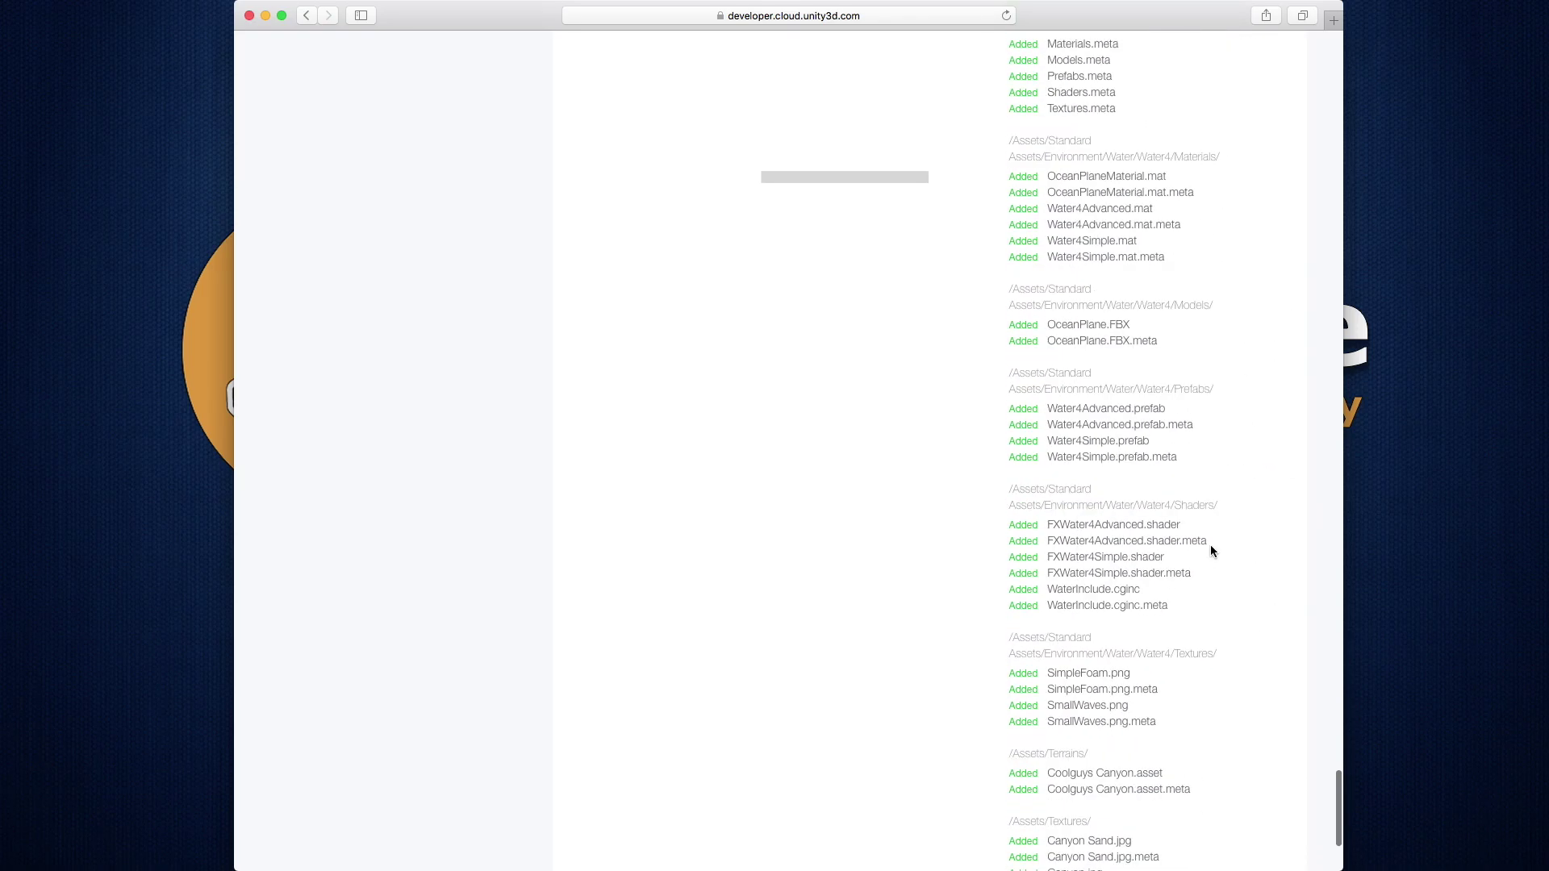
scroll(1212, 547, down, 5)
scroll(1212, 547, up, 20)
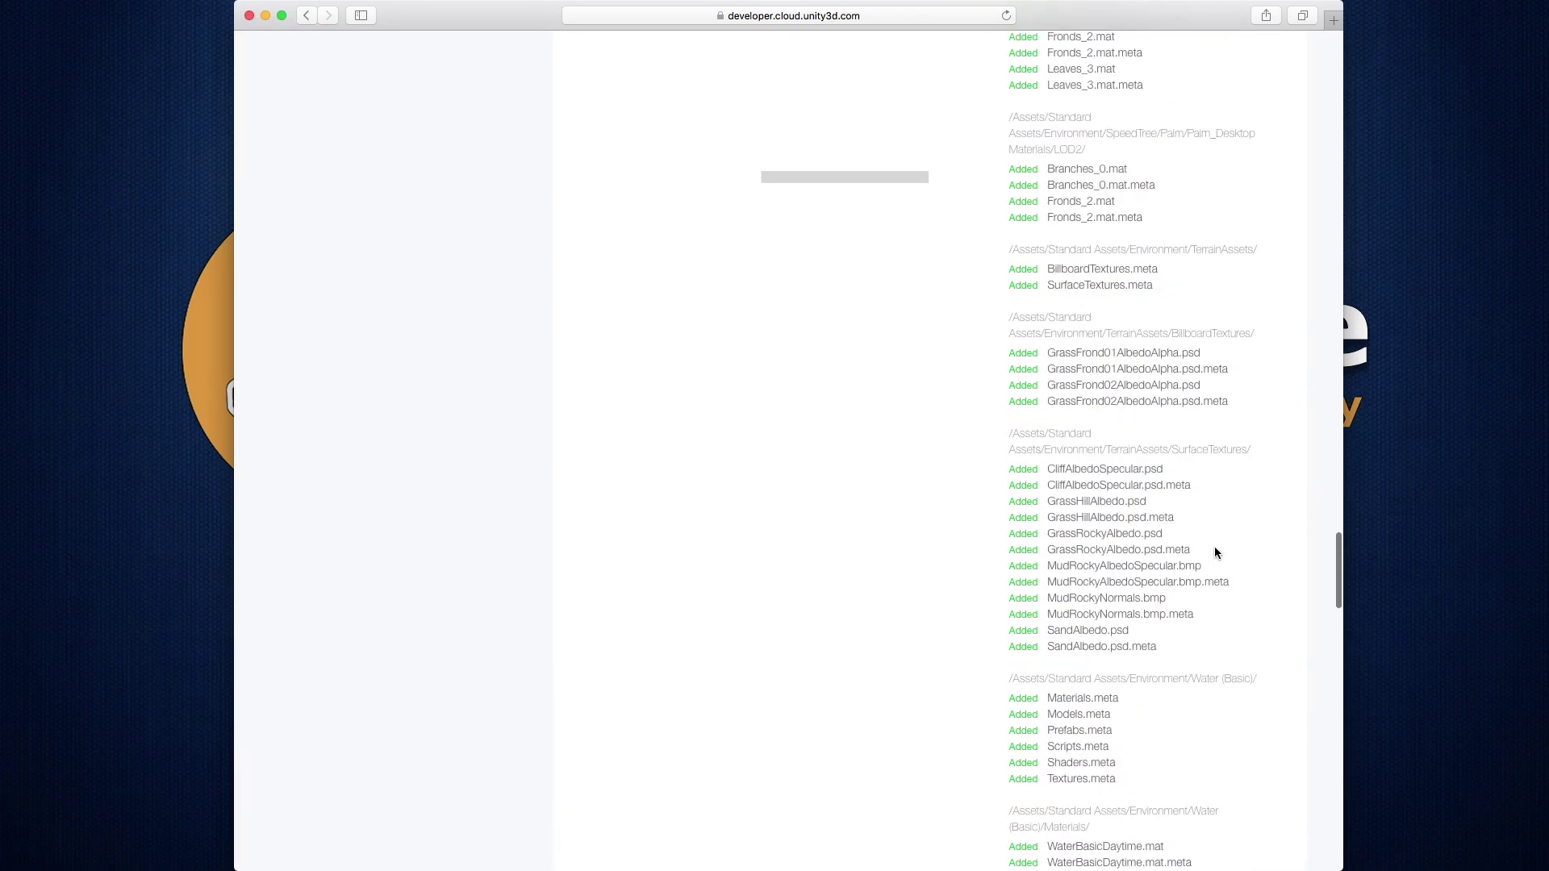
scroll(1217, 552, up, 20)
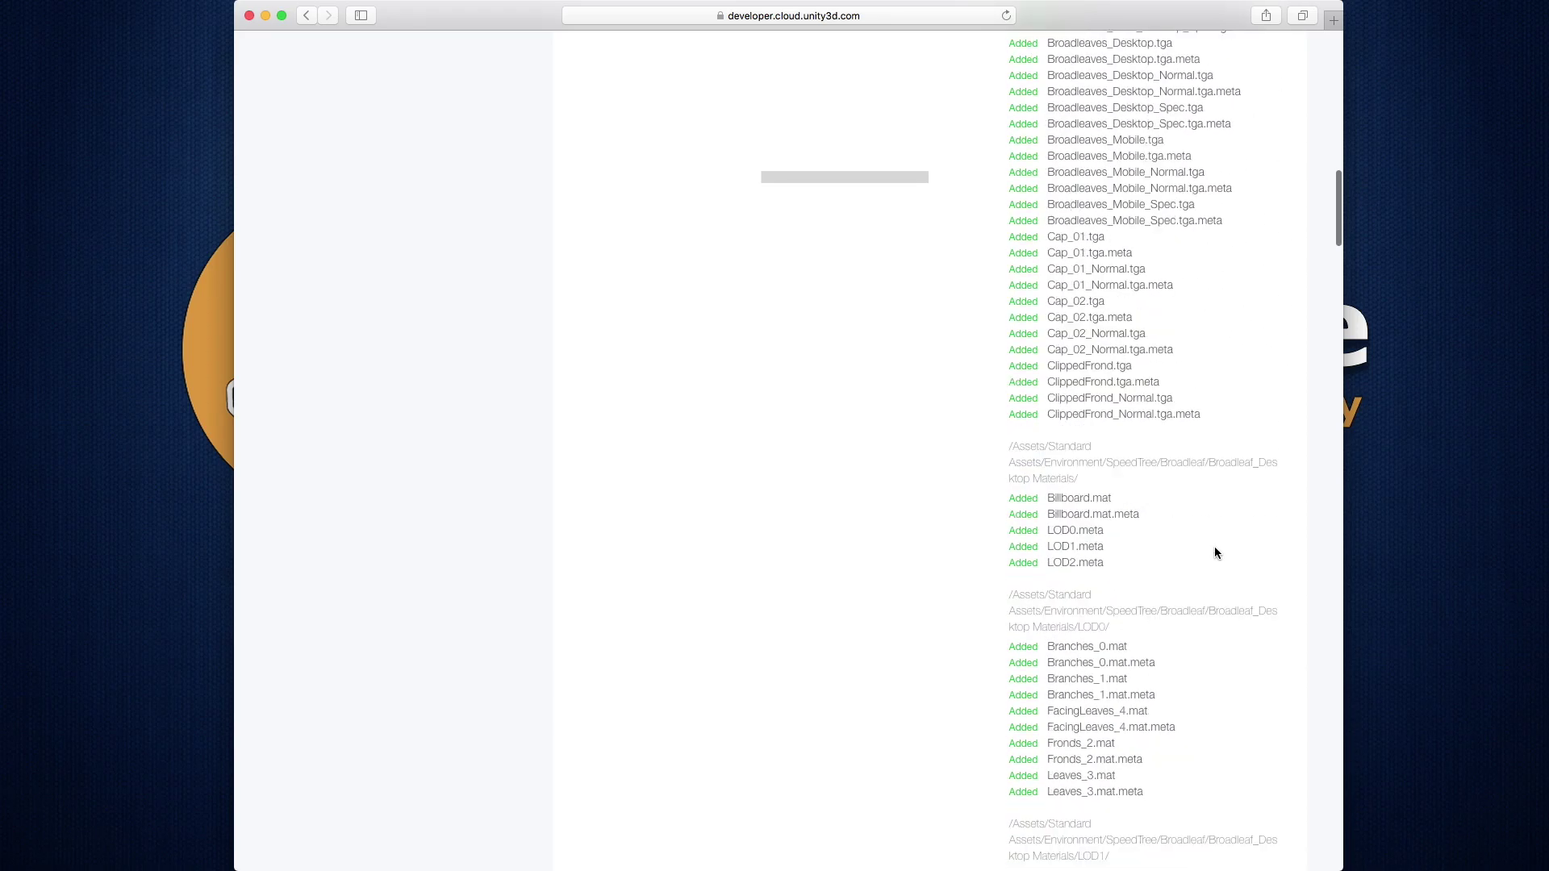
scroll(1214, 546, up, 20)
Compare the file changes of the scene and lighting update, the archived 13 December 12:12pm commit and the first-terrain commit.
click(777, 379)
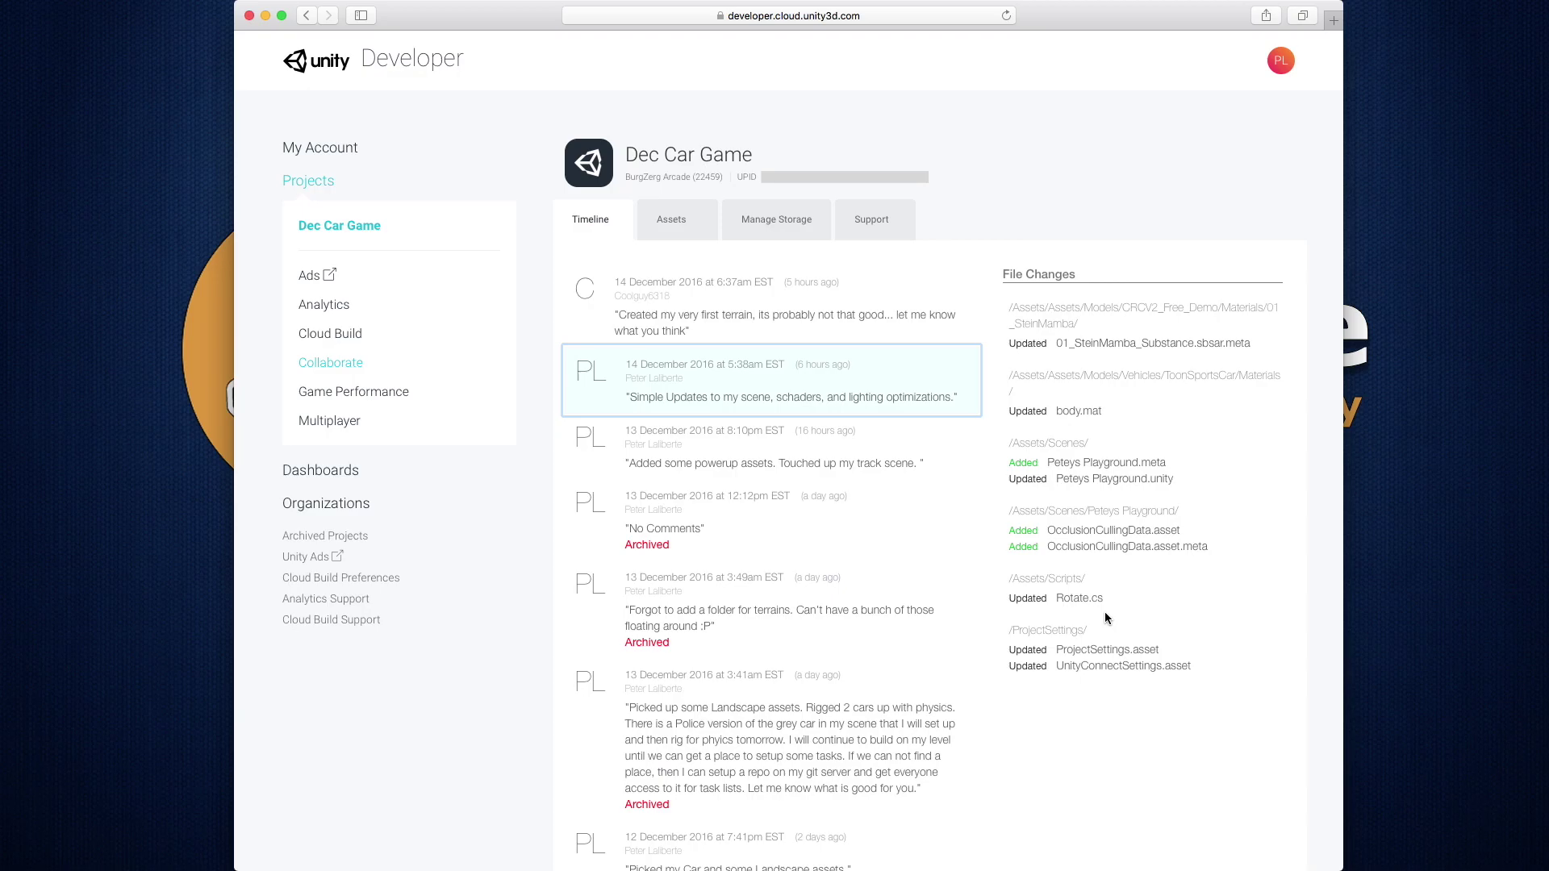
click(682, 507)
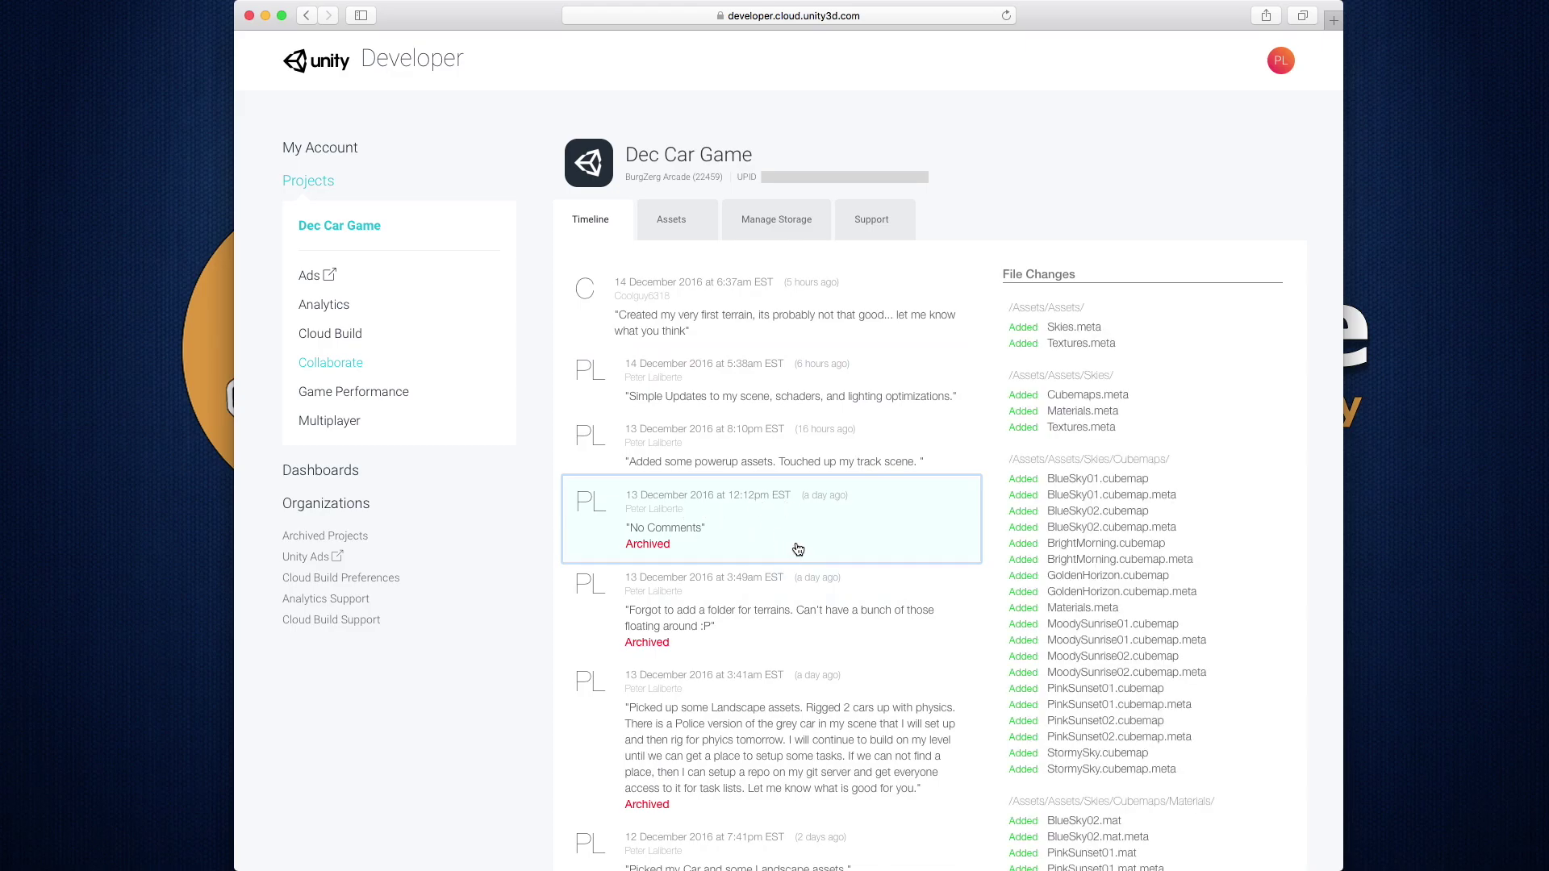
click(749, 322)
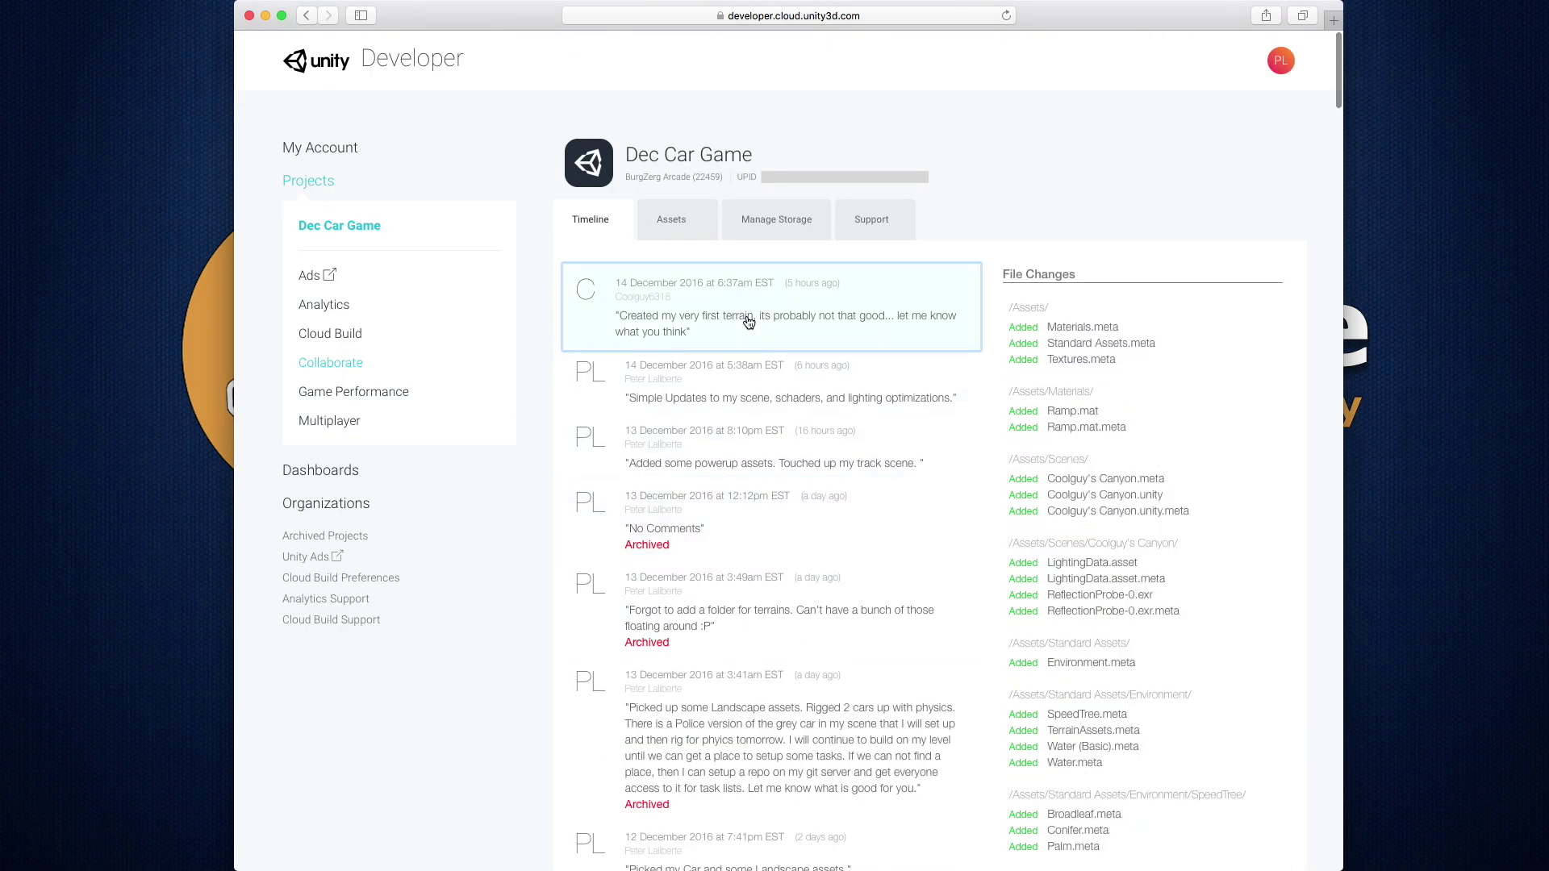
click(683, 536)
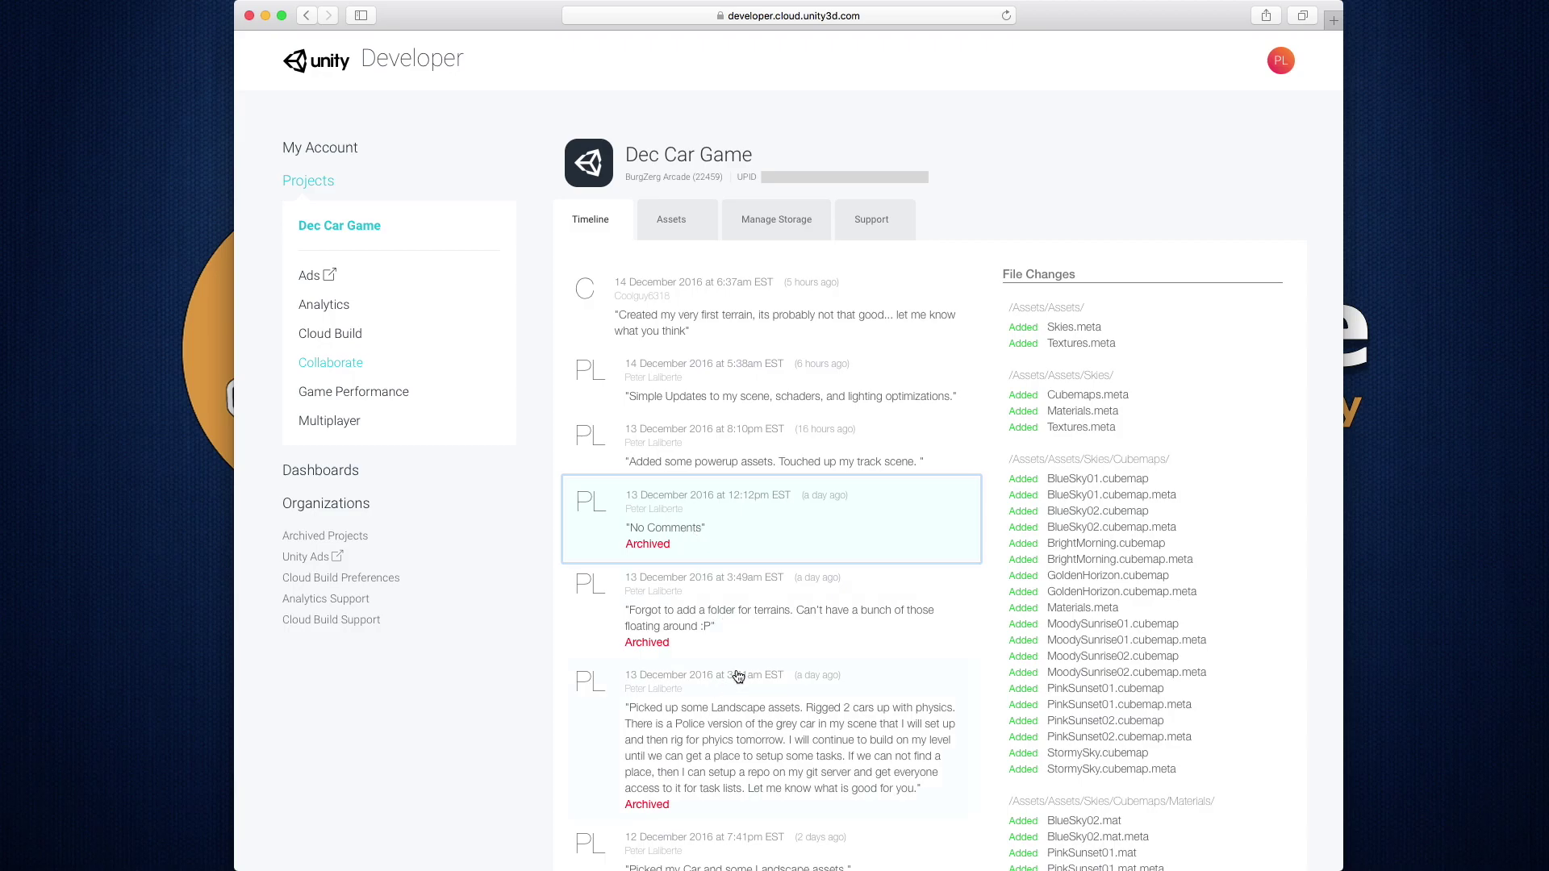
Browse the project's stored assets through Assets and Prefabs, checking the Landscape folder and the prefab files in Power Ups.
click(675, 232)
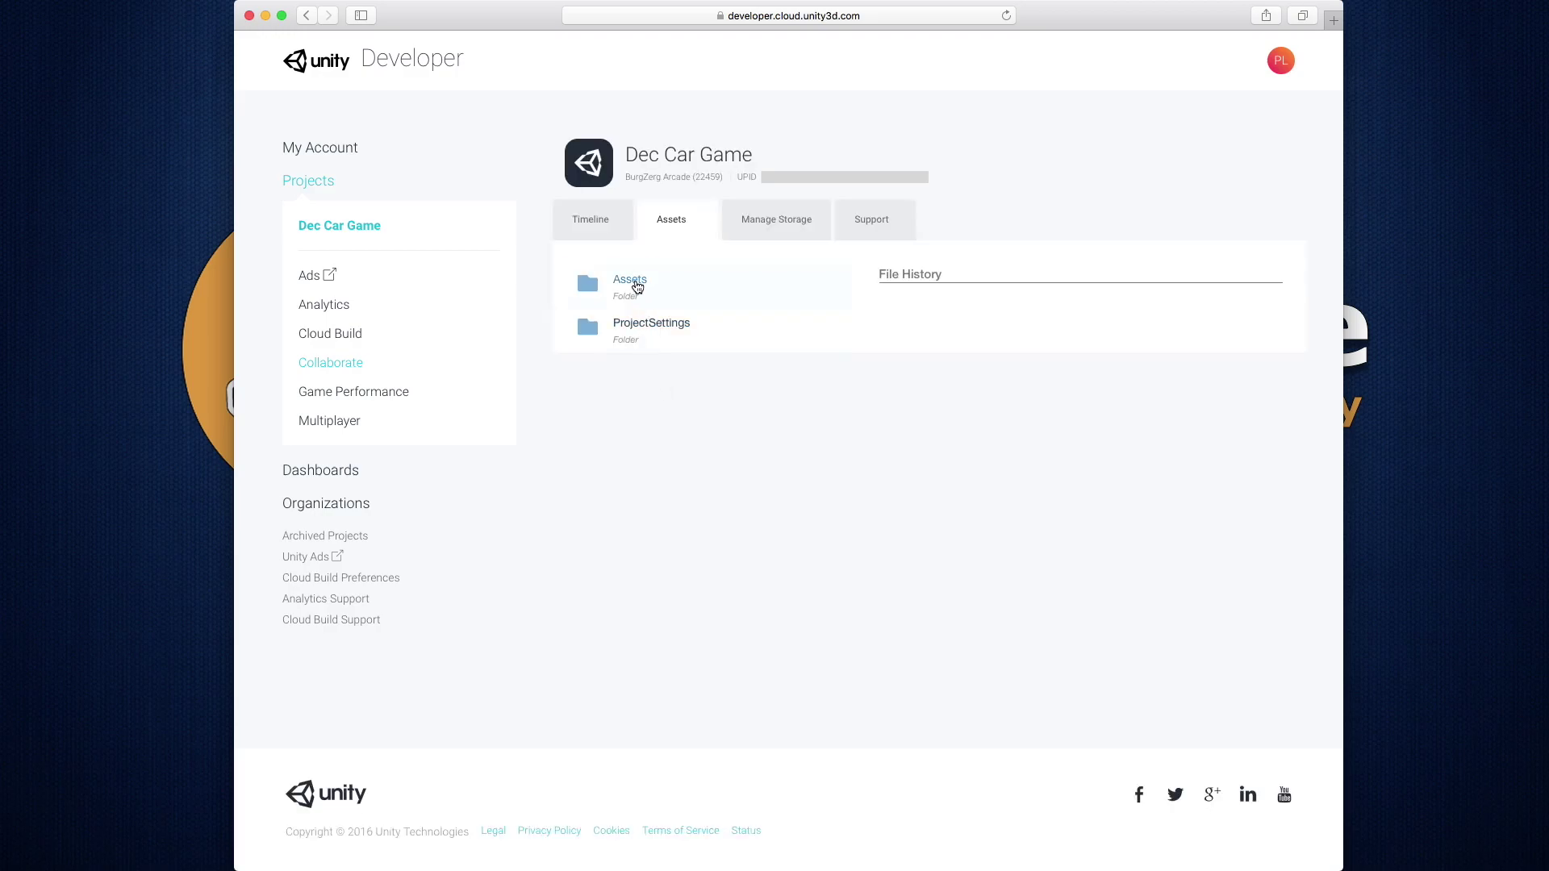
click(635, 281)
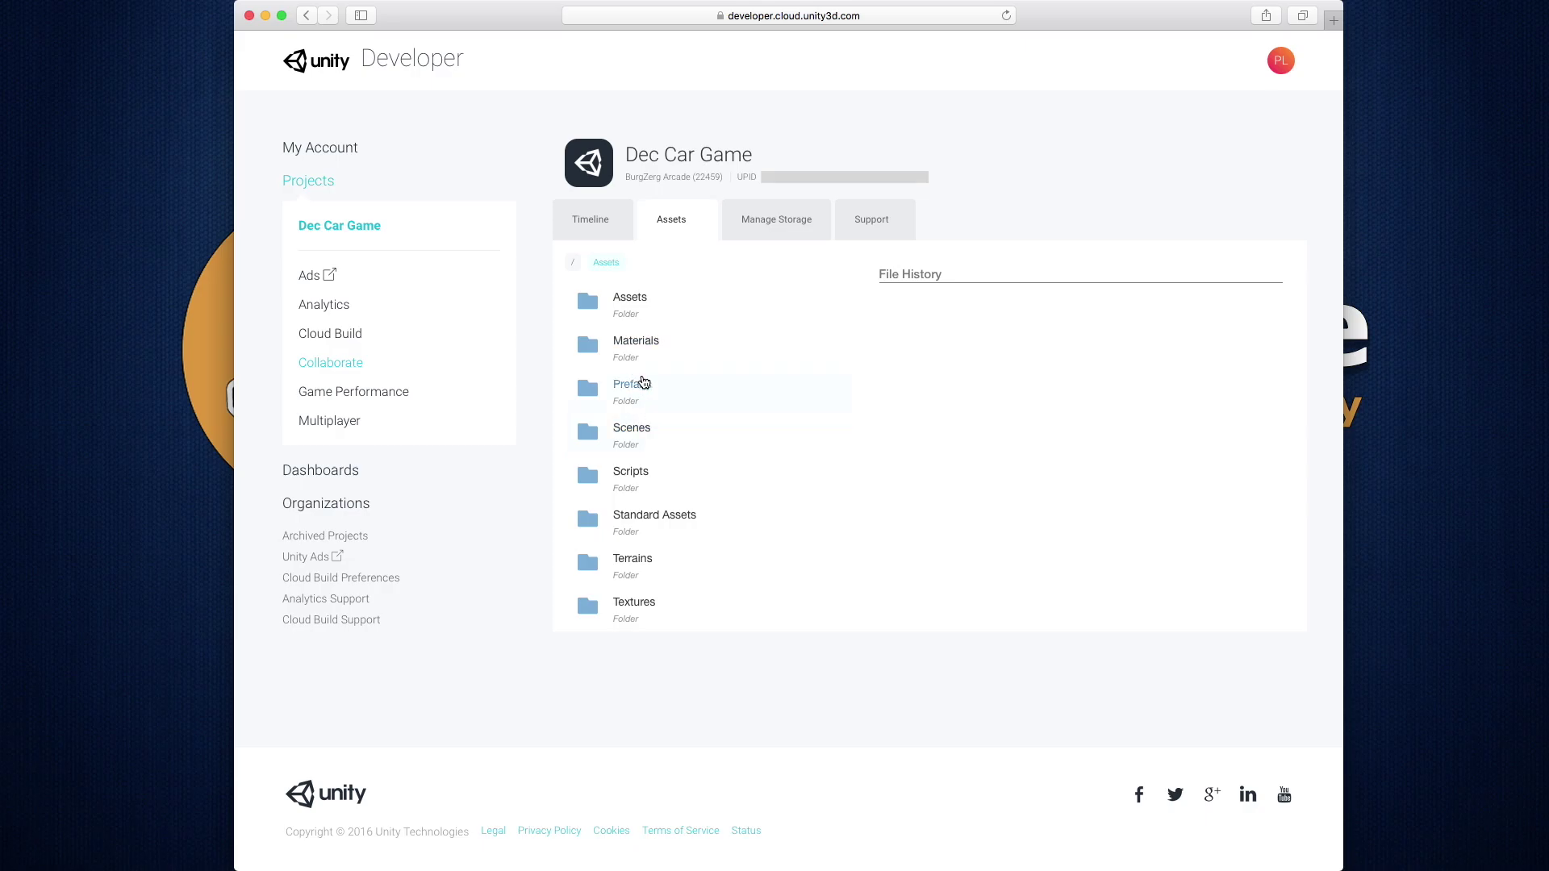
click(626, 389)
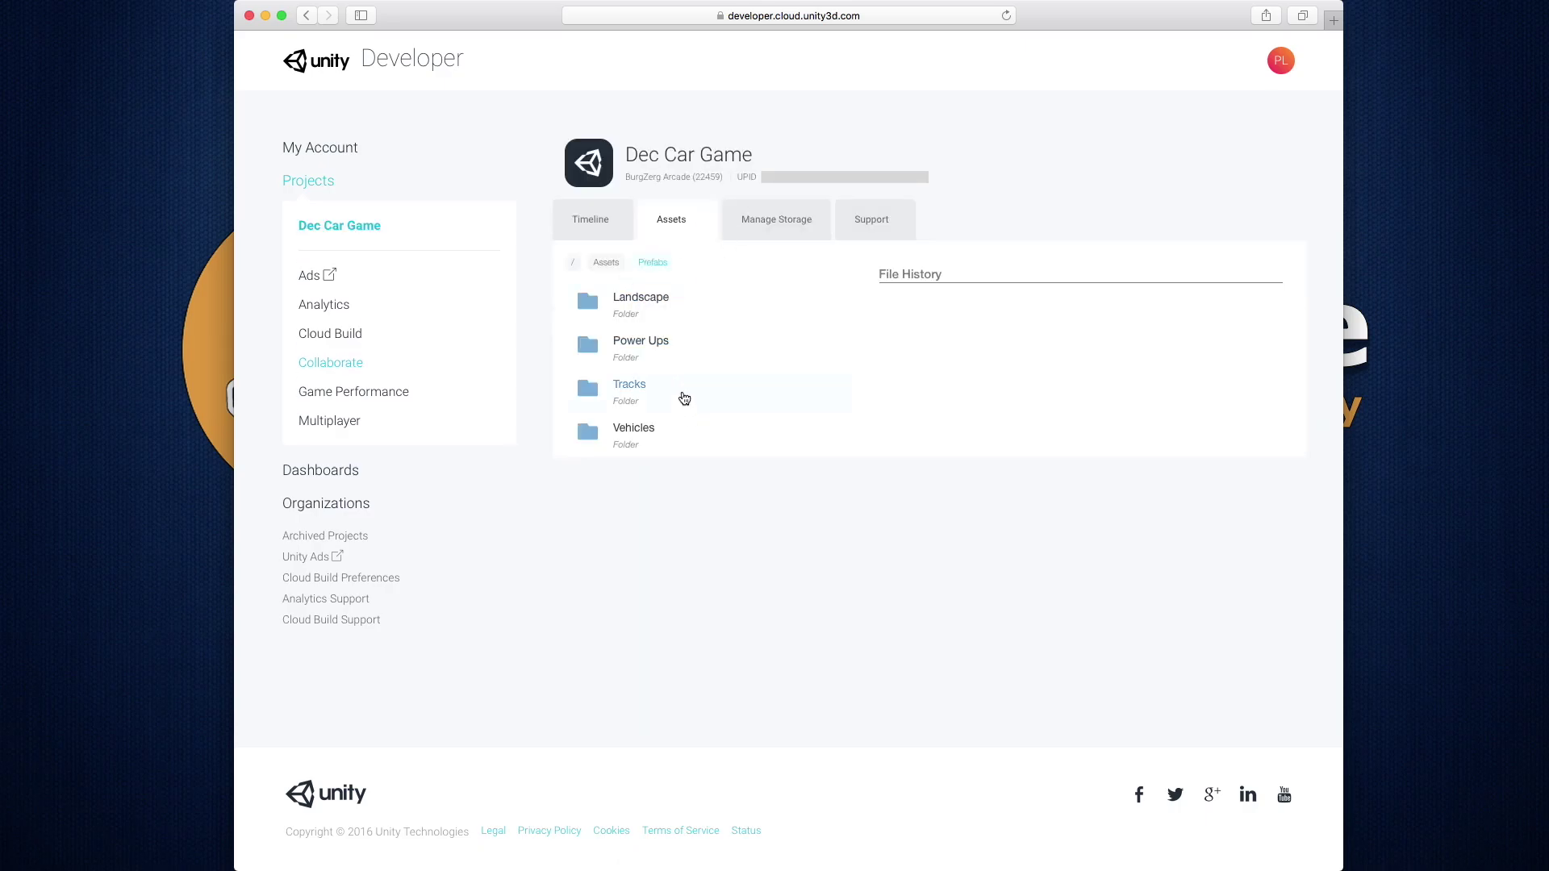
click(641, 298)
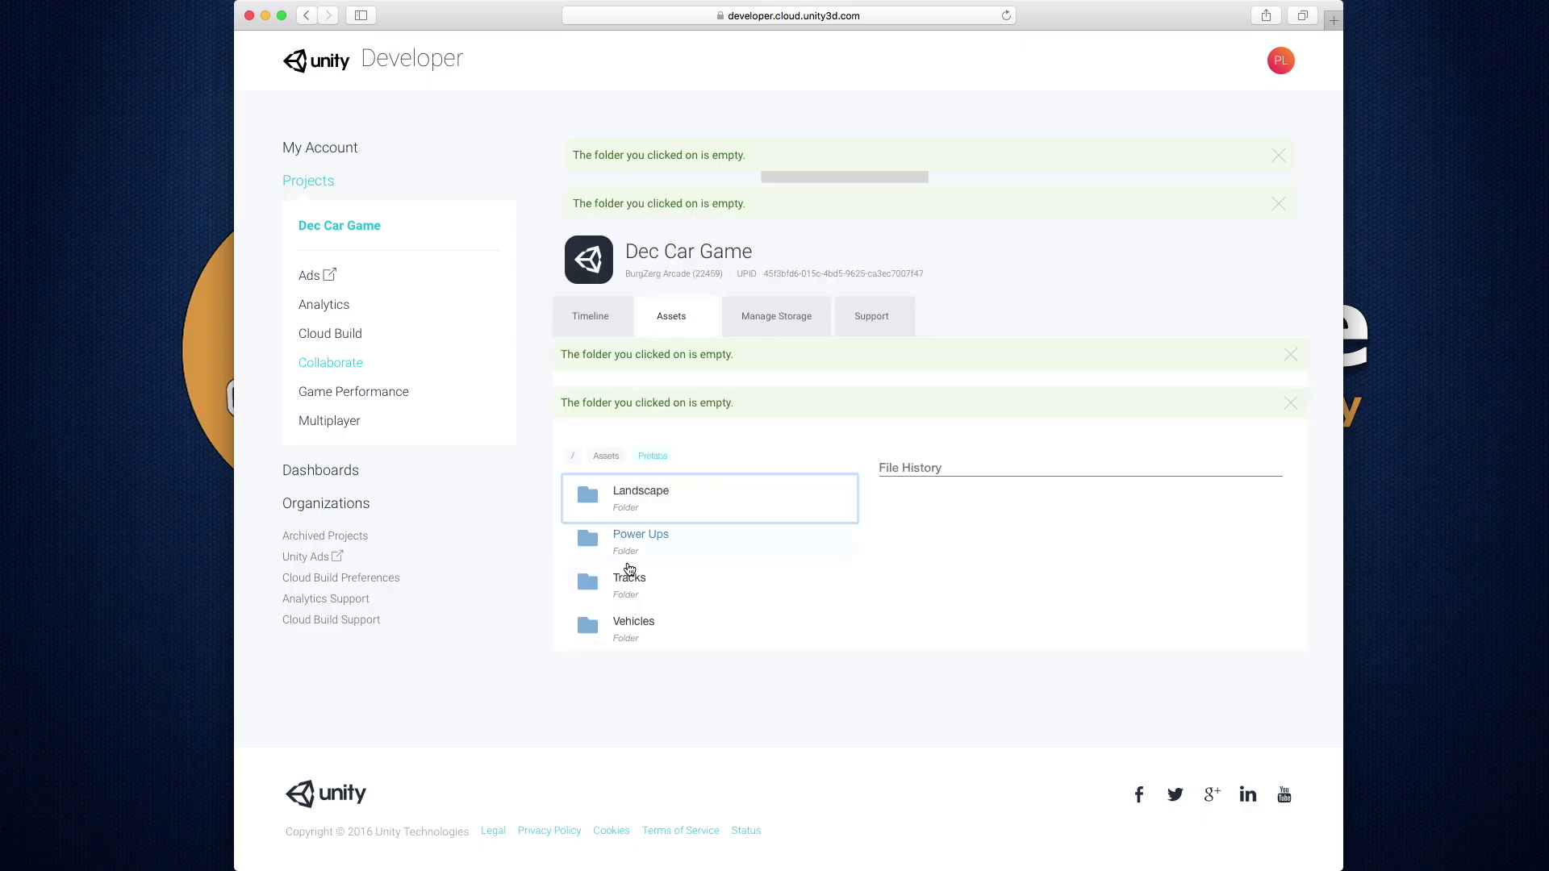
click(645, 546)
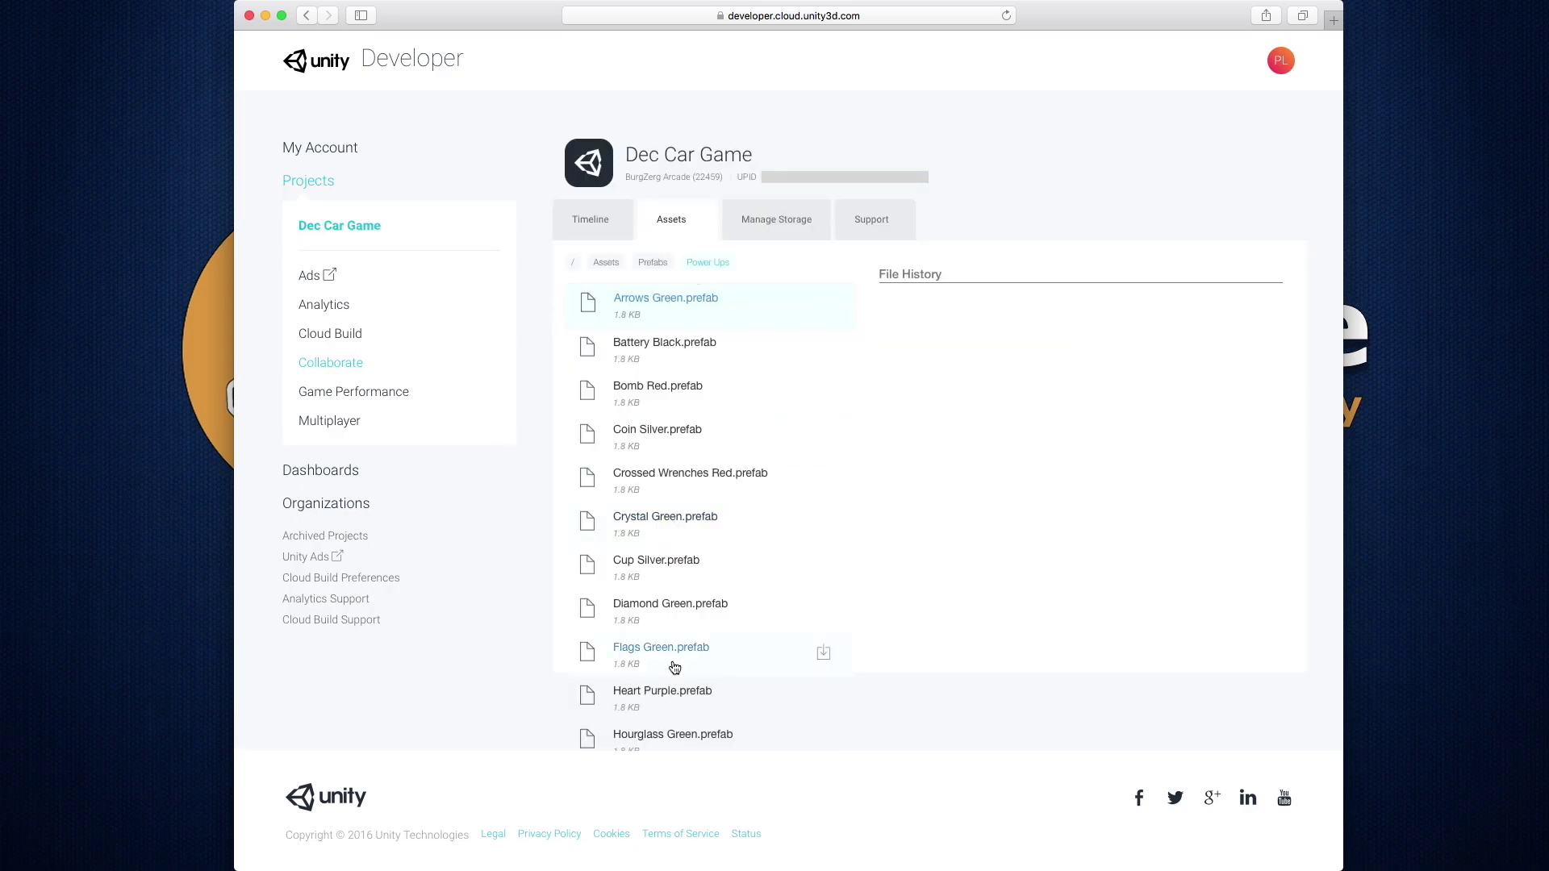
scroll(719, 540, down, 1)
scroll(719, 540, down, 5)
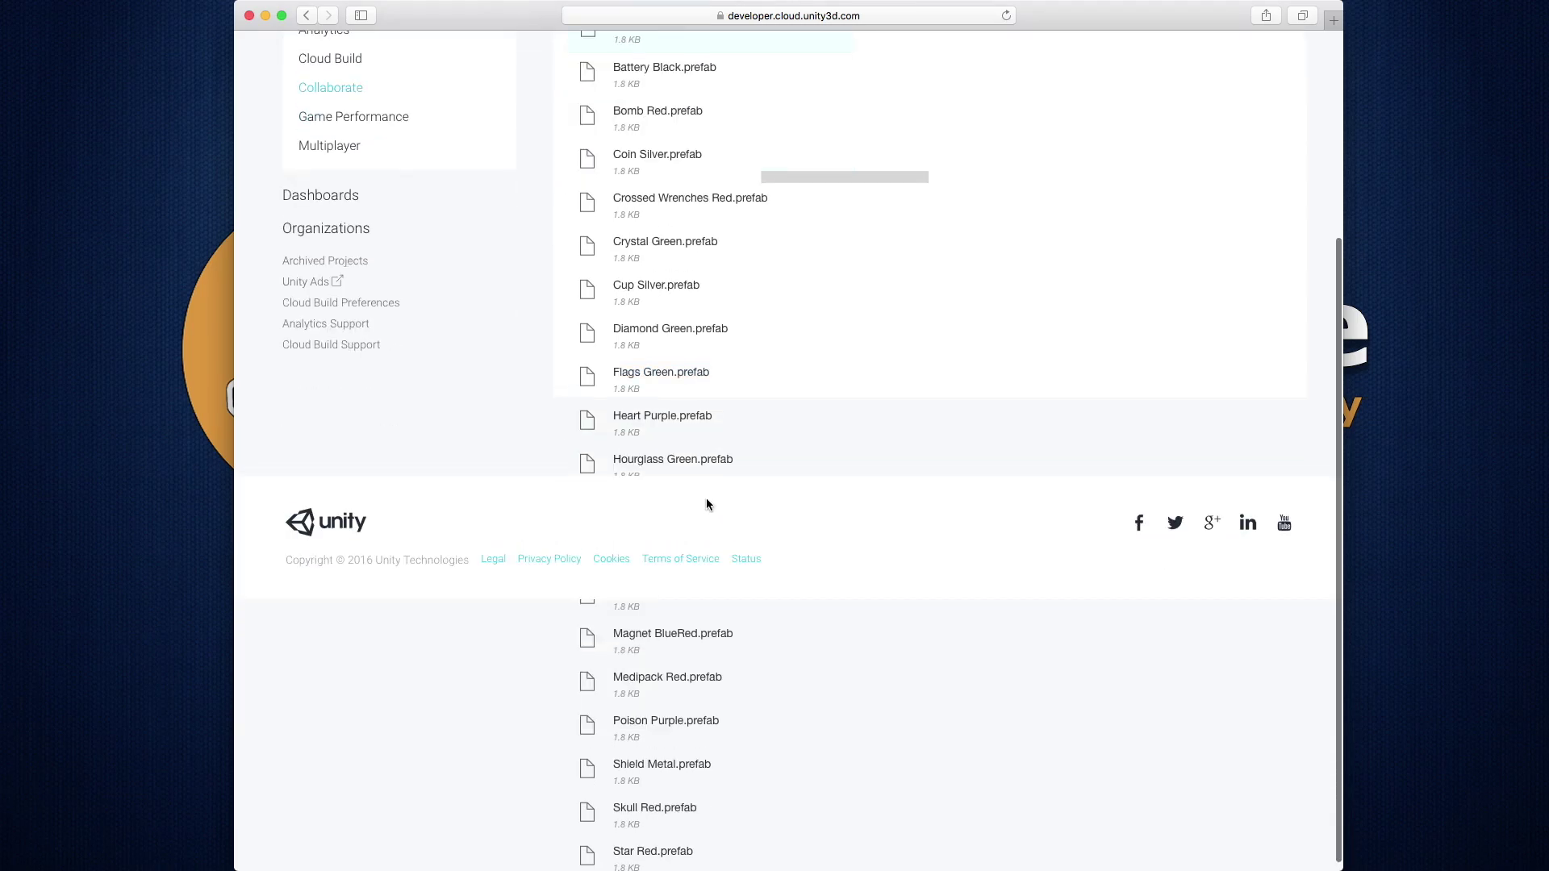
scroll(710, 501, up, 6)
scroll(719, 488, down, 4)
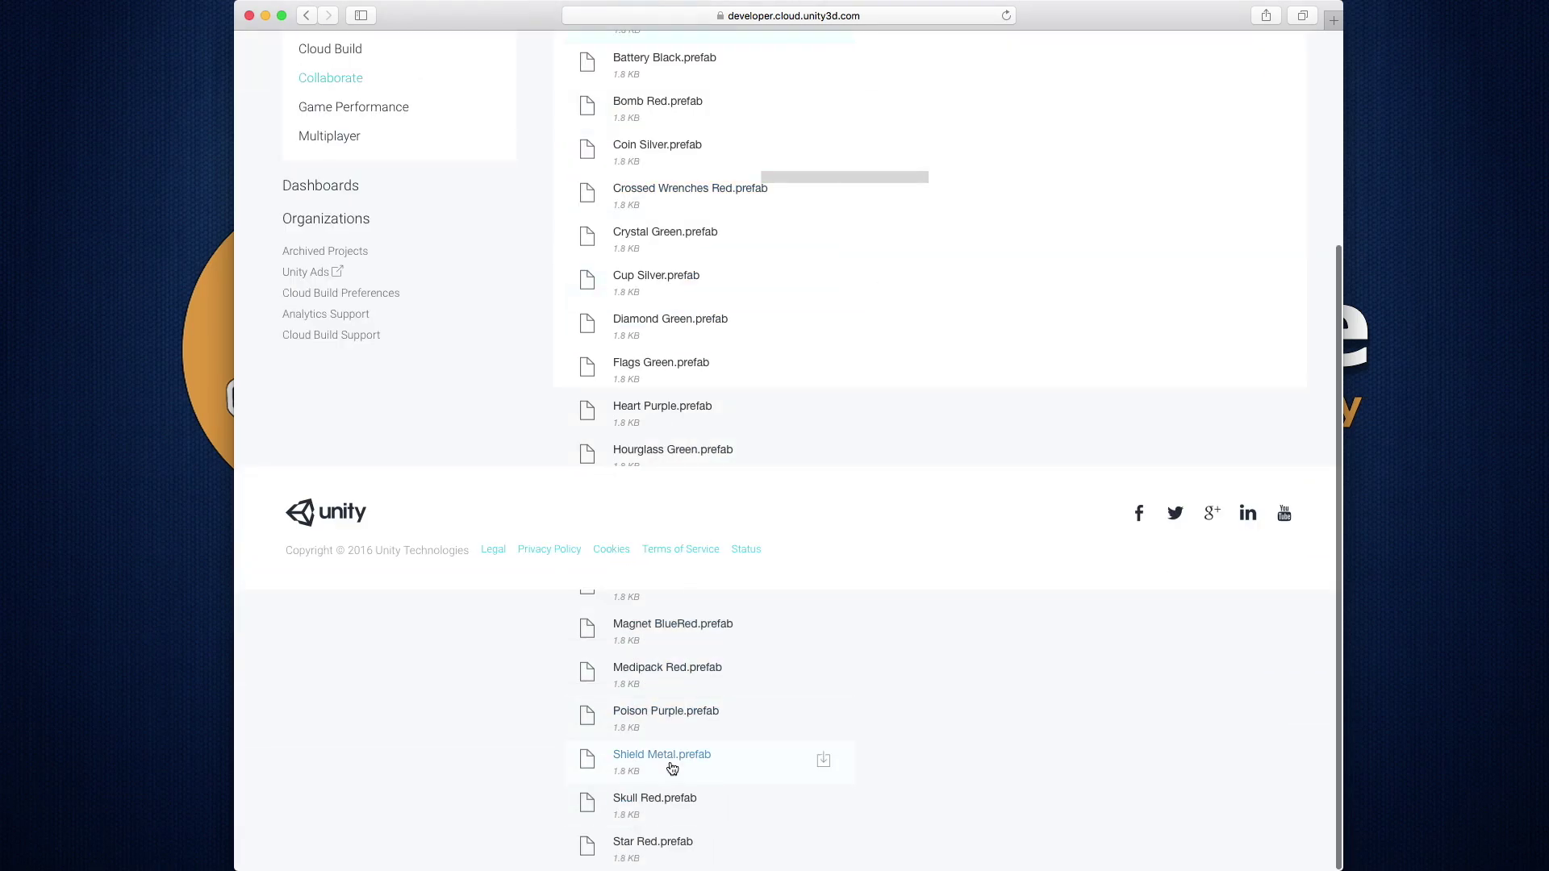
scroll(715, 622, up, 4)
scroll(710, 637, down, 4)
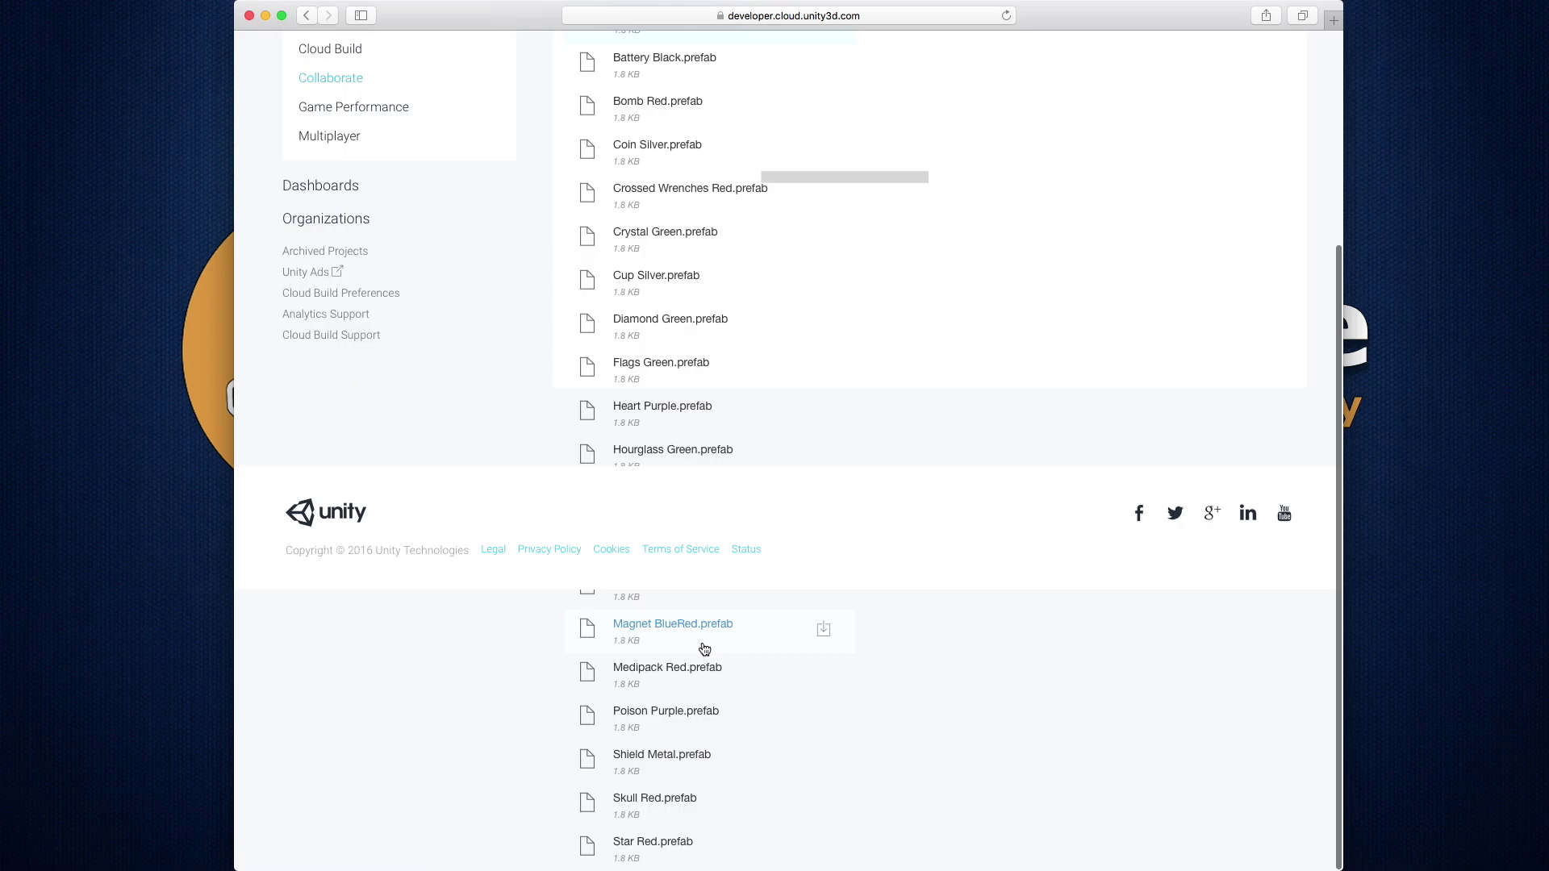
scroll(798, 565, up, 4)
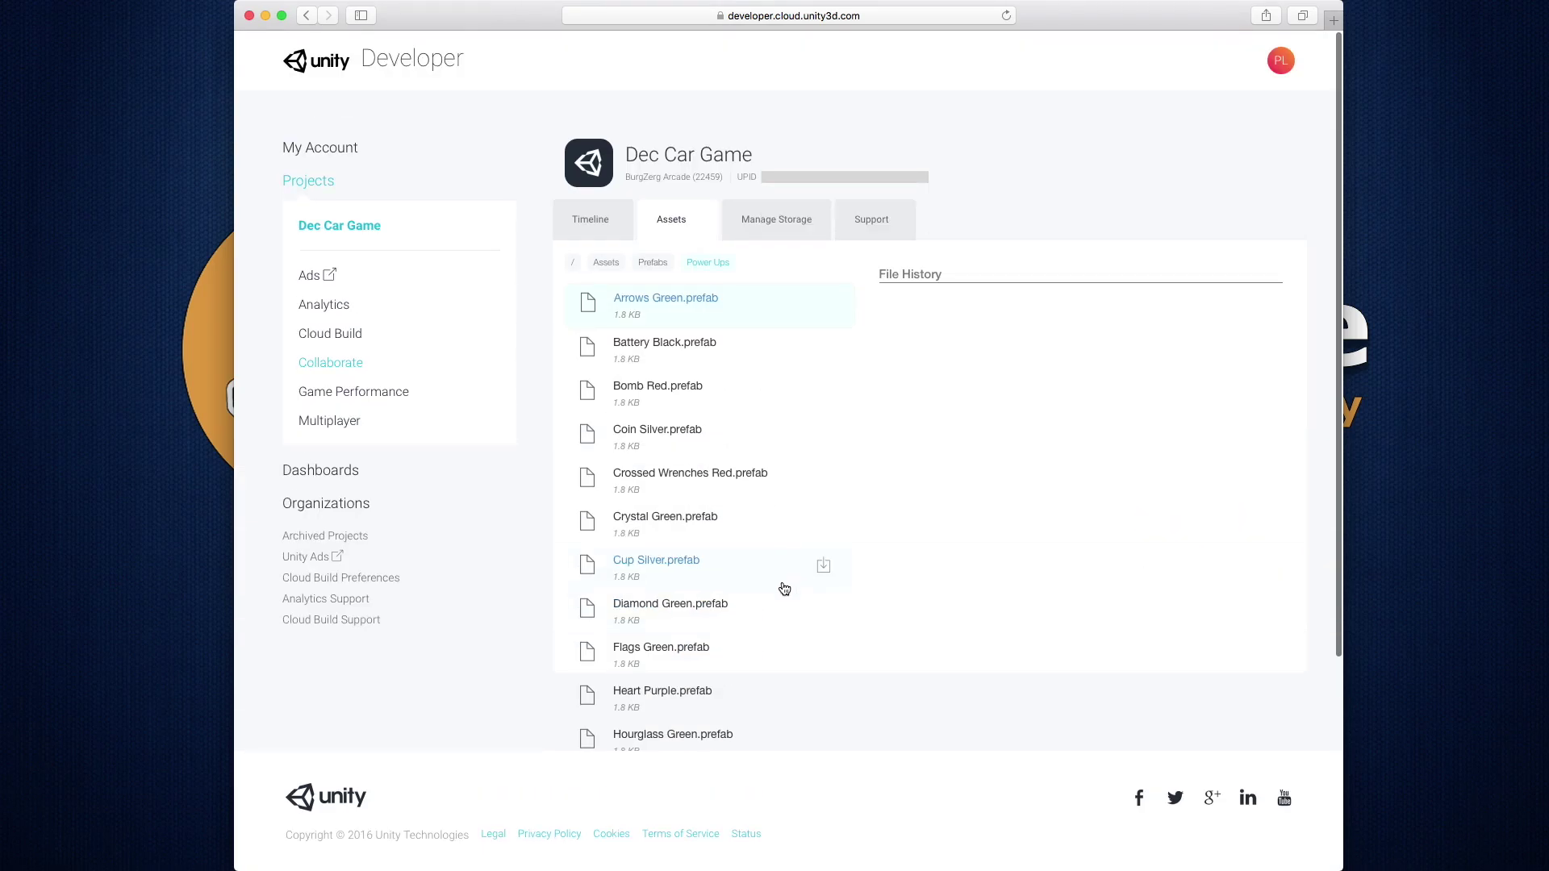
Examine the archive and unarchive options for the commits in Collaborate's storage management, then open the Collaborate support page.
click(770, 225)
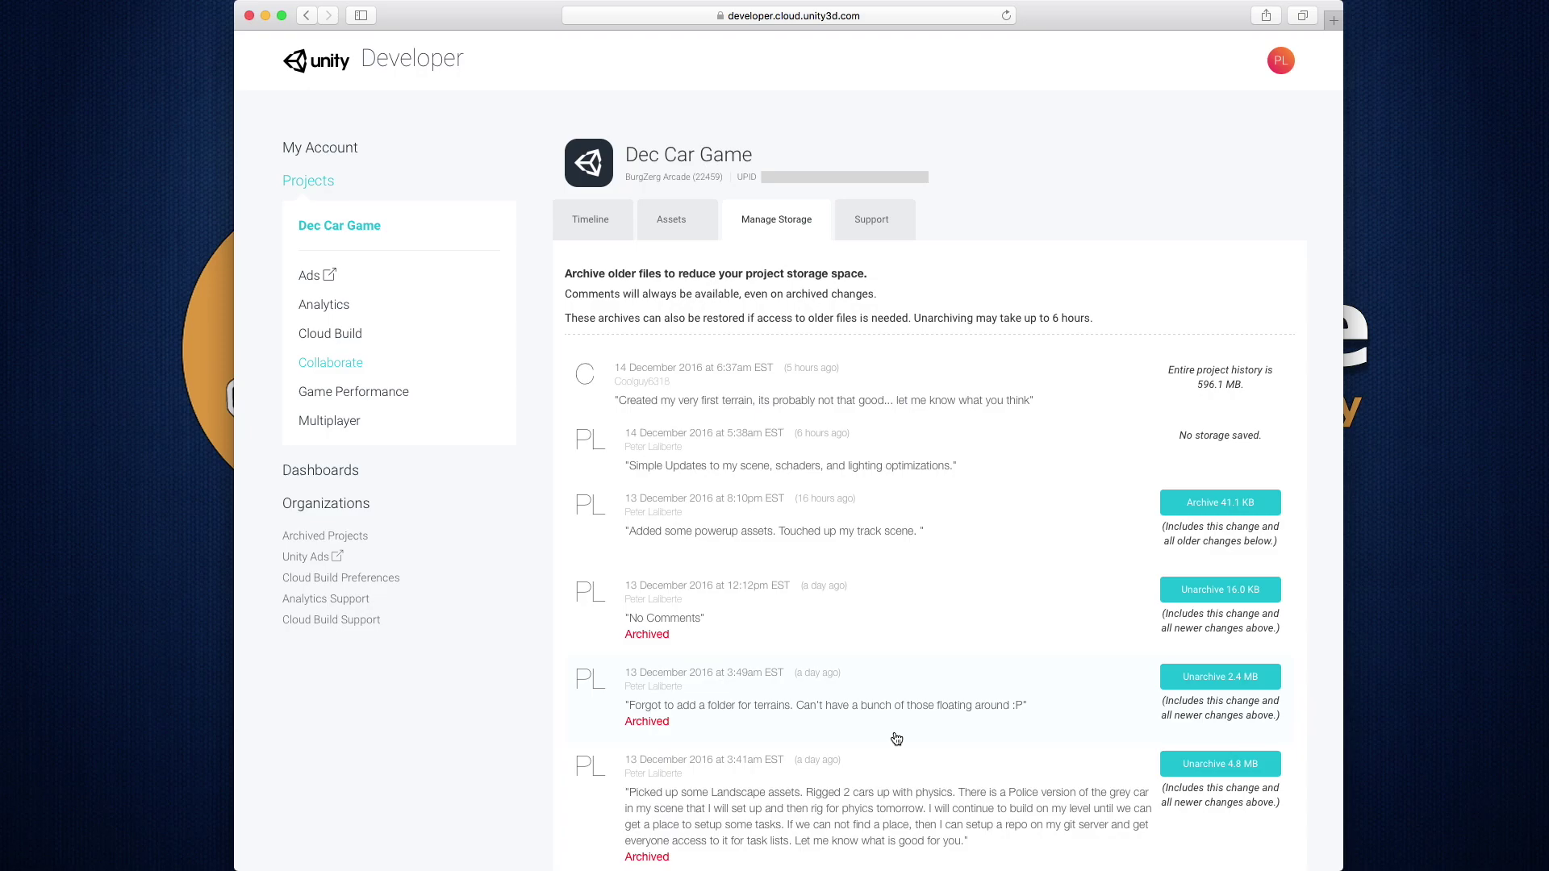
scroll(897, 739, down, 5)
scroll(978, 761, down, 5)
scroll(971, 723, up, 8)
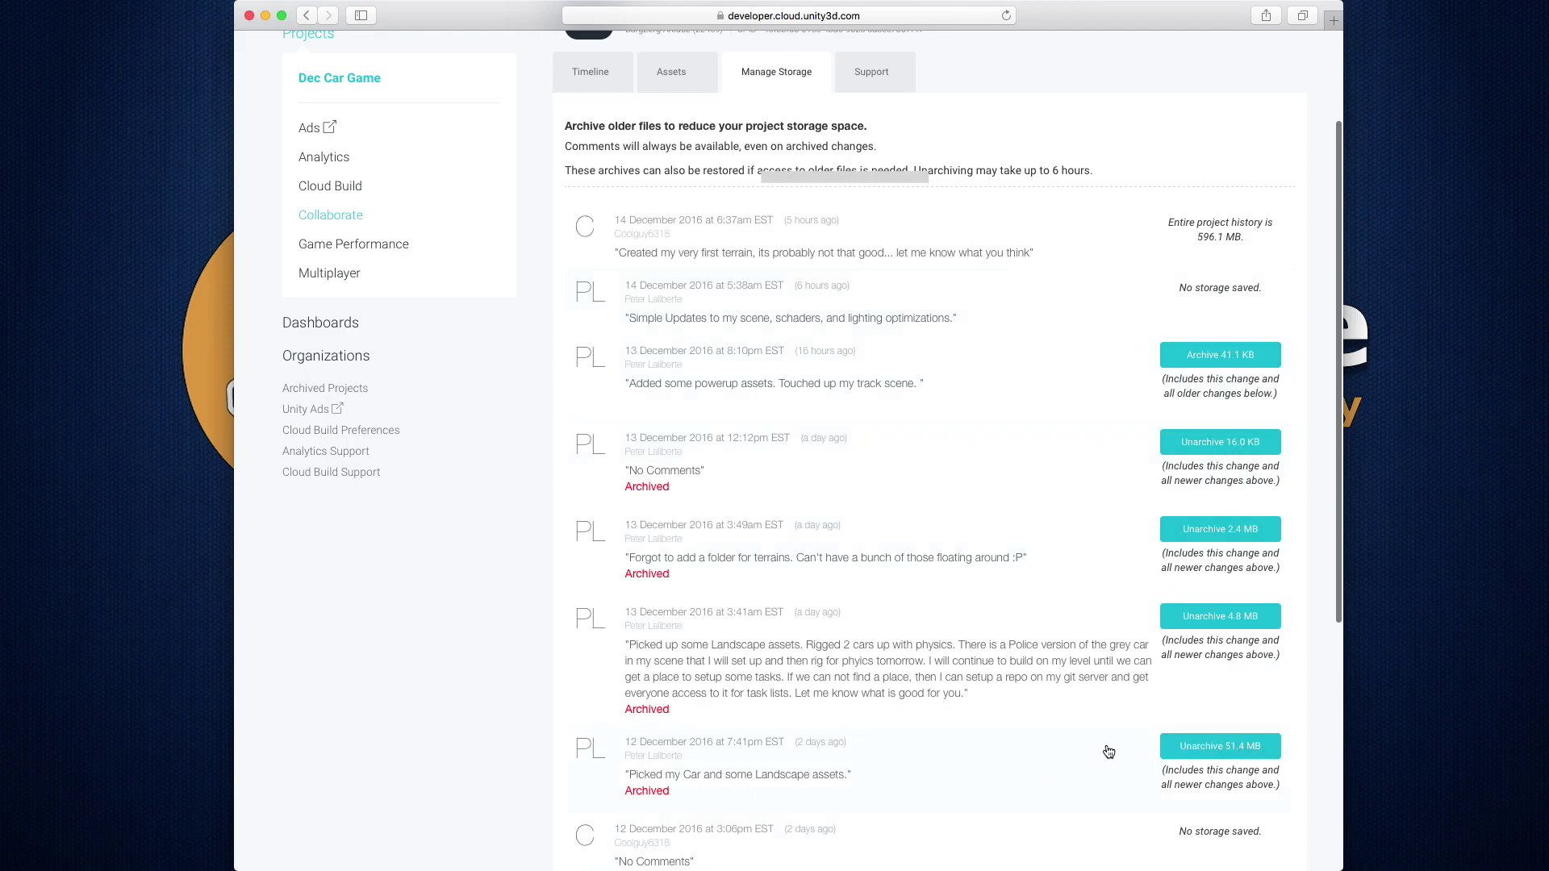
scroll(1048, 685, up, 3)
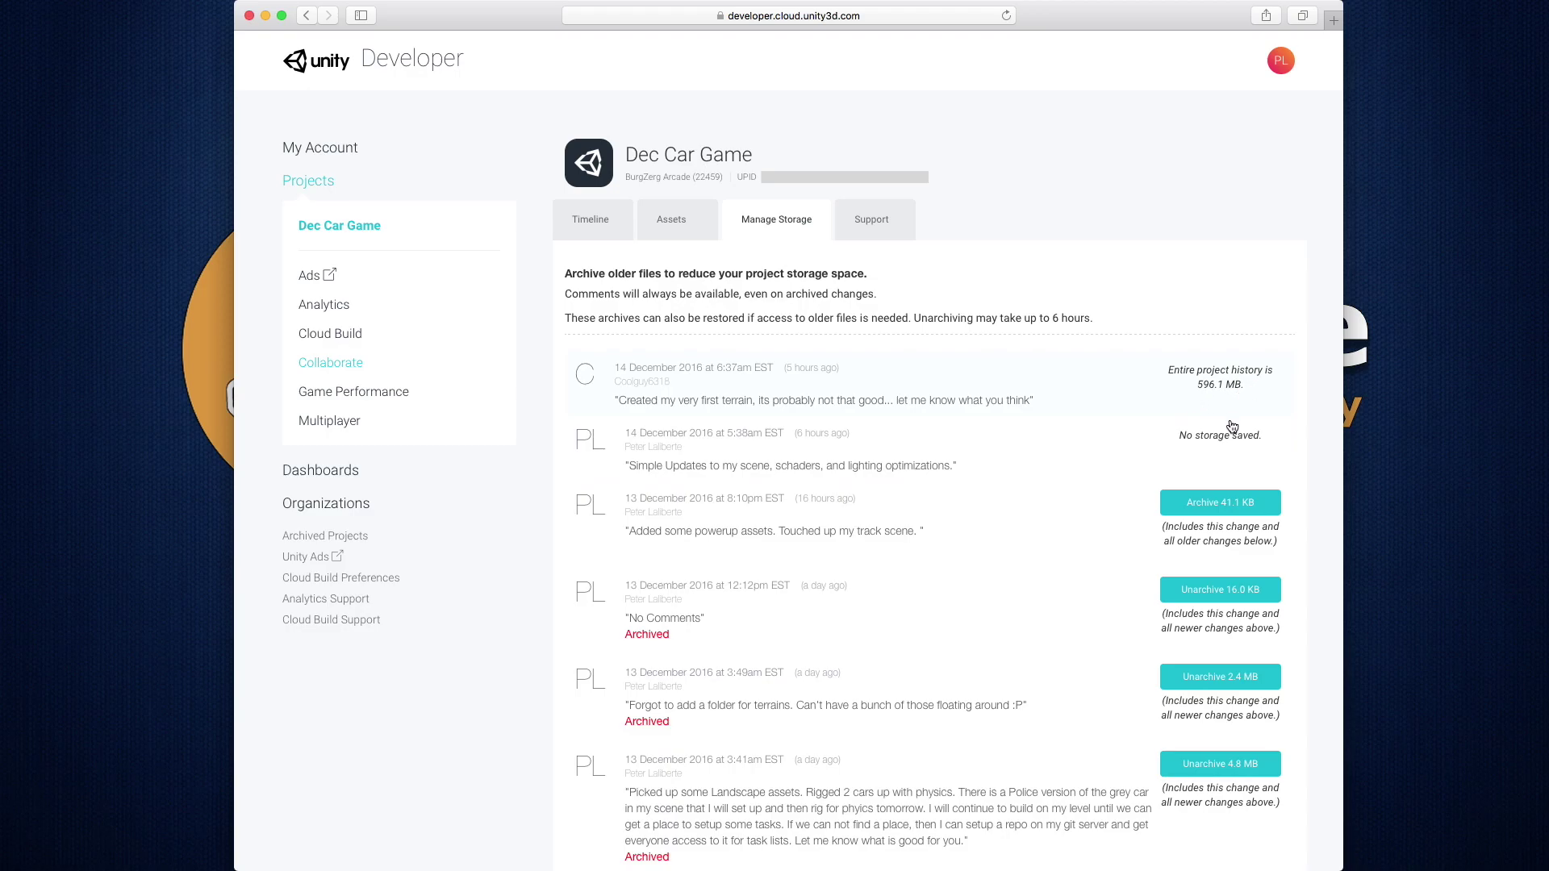
scroll(1274, 635, down, 7)
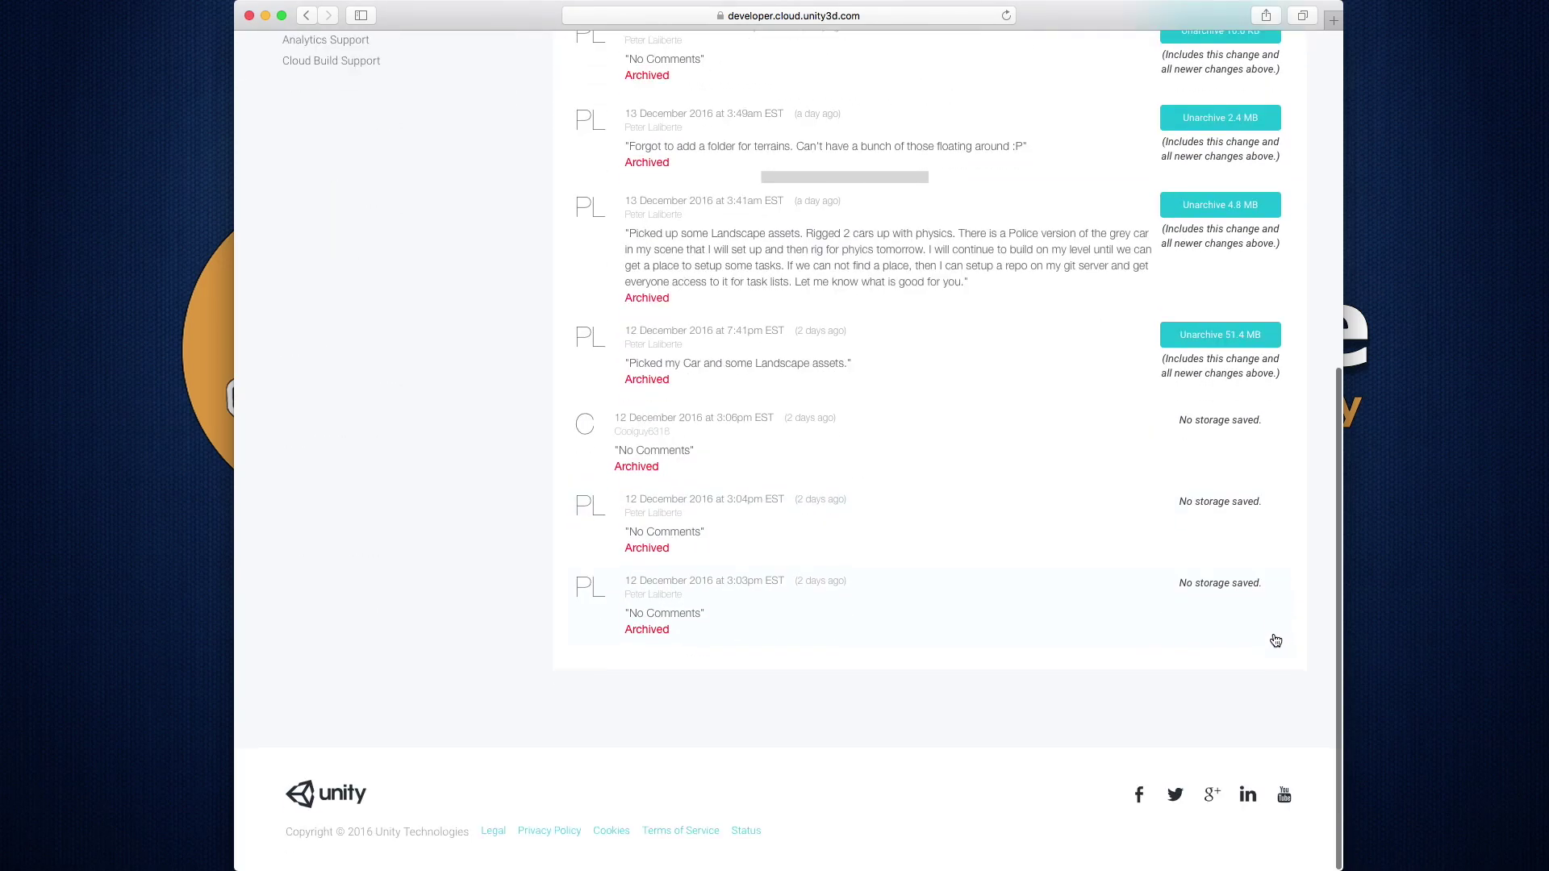
scroll(1276, 641, up, 4)
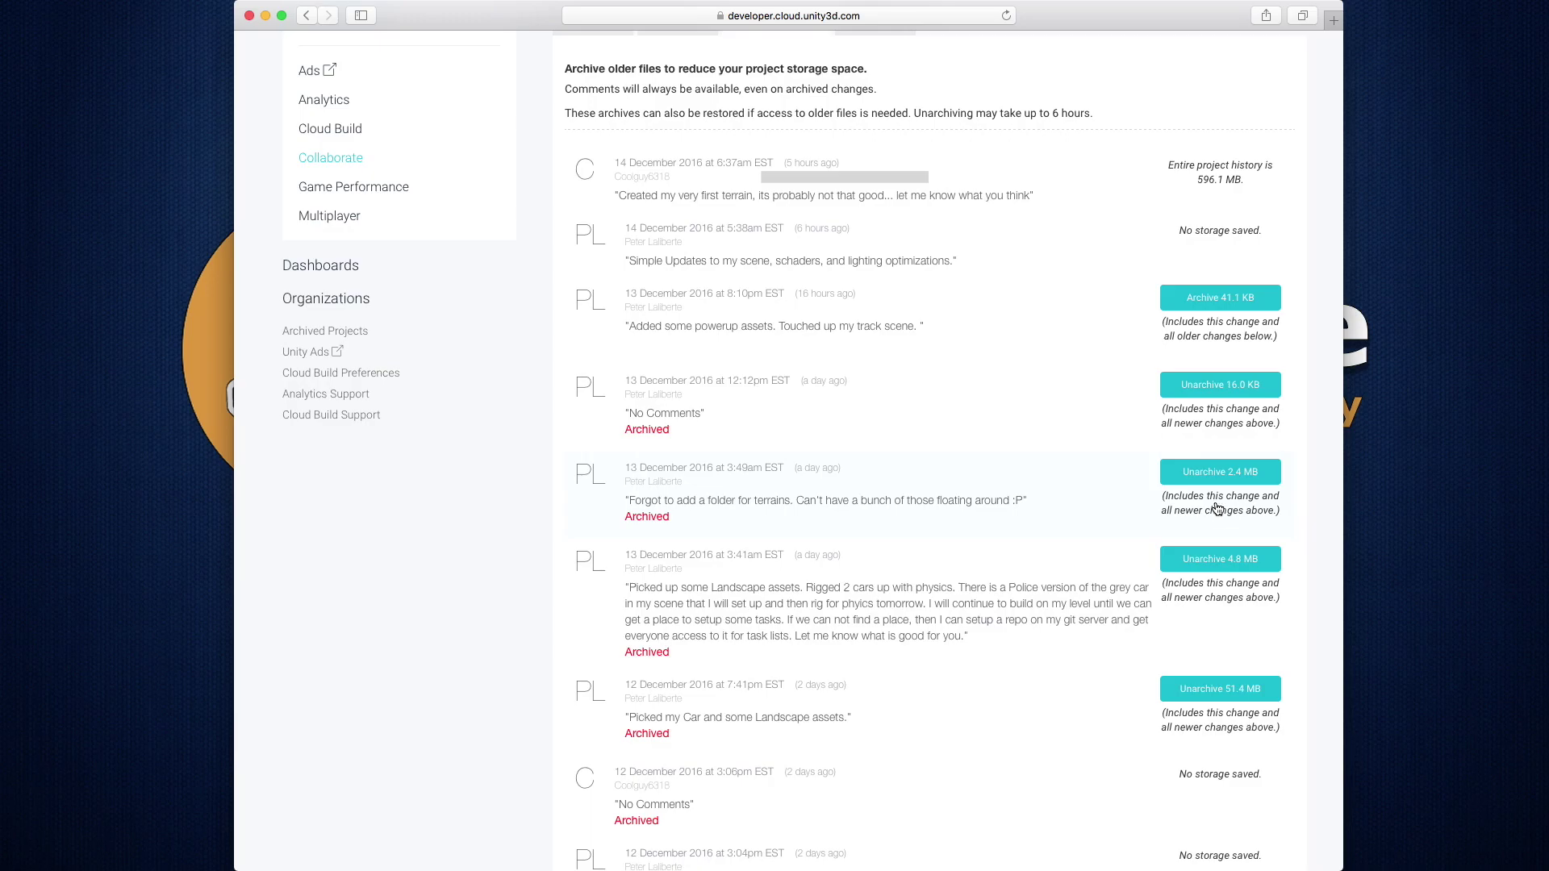
scroll(1001, 470, up, 3)
click(882, 227)
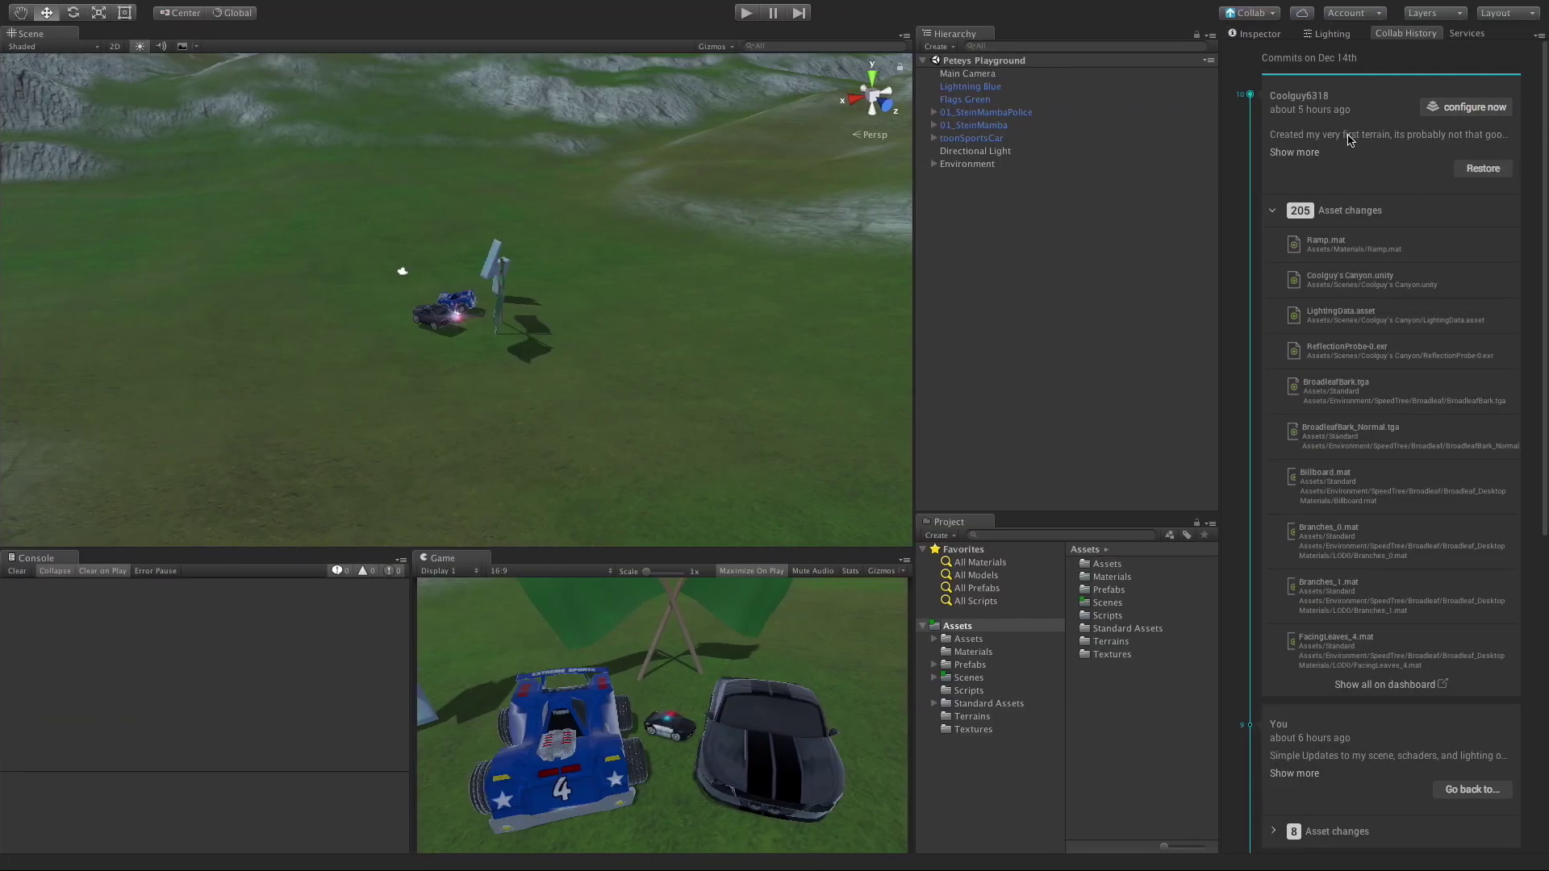
Switch back to the Unity editor and show the Inspector.
click(1258, 36)
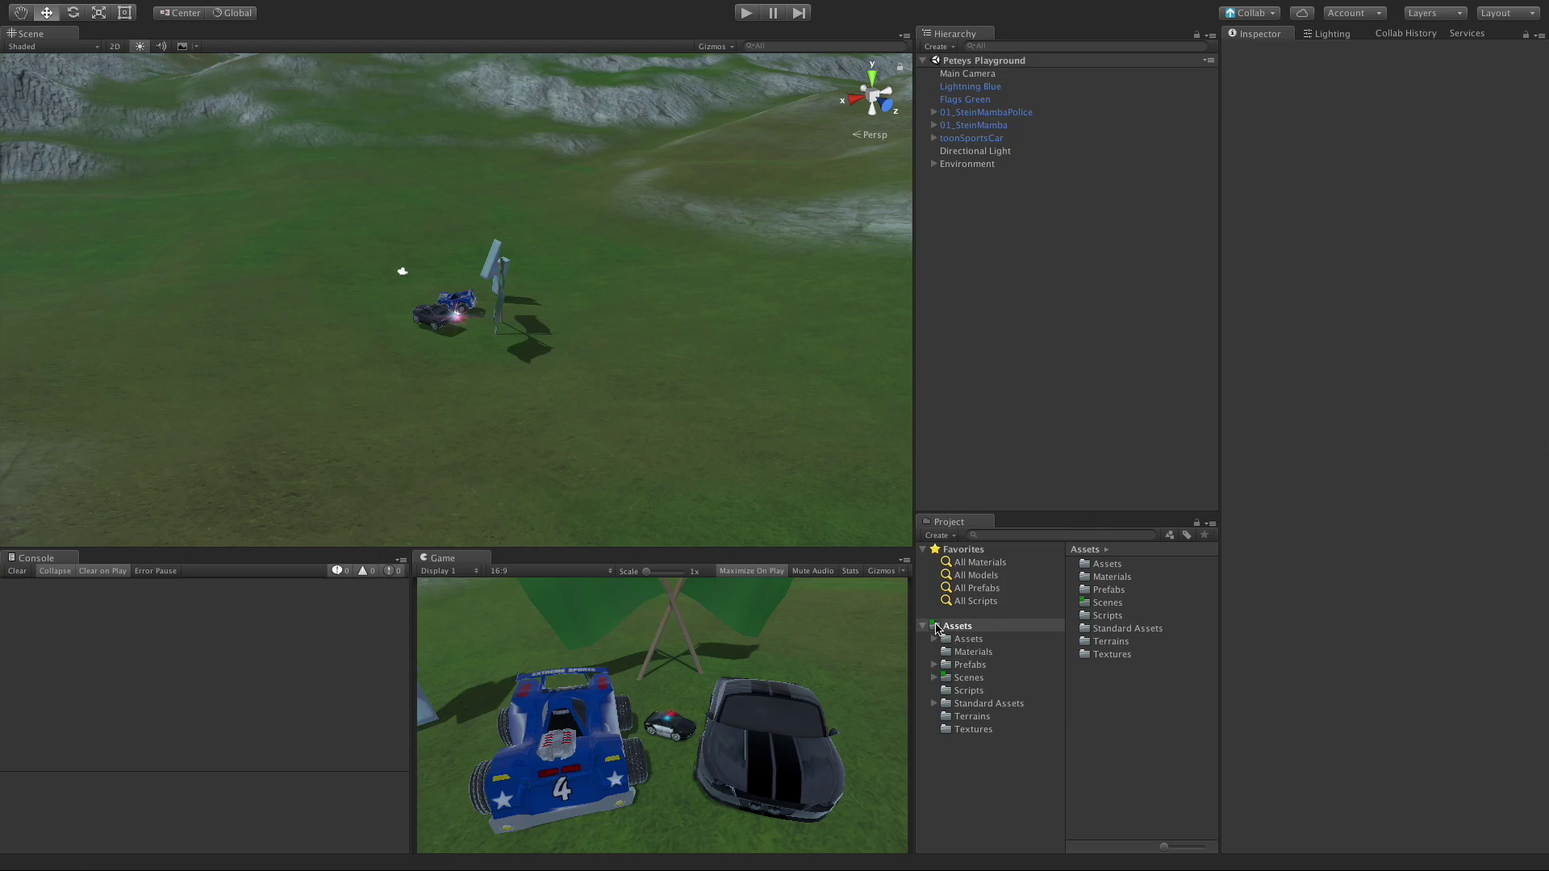
Browse the Scenes folder in the project's assets and check the Peteys Playground scene file.
click(934, 678)
click(968, 678)
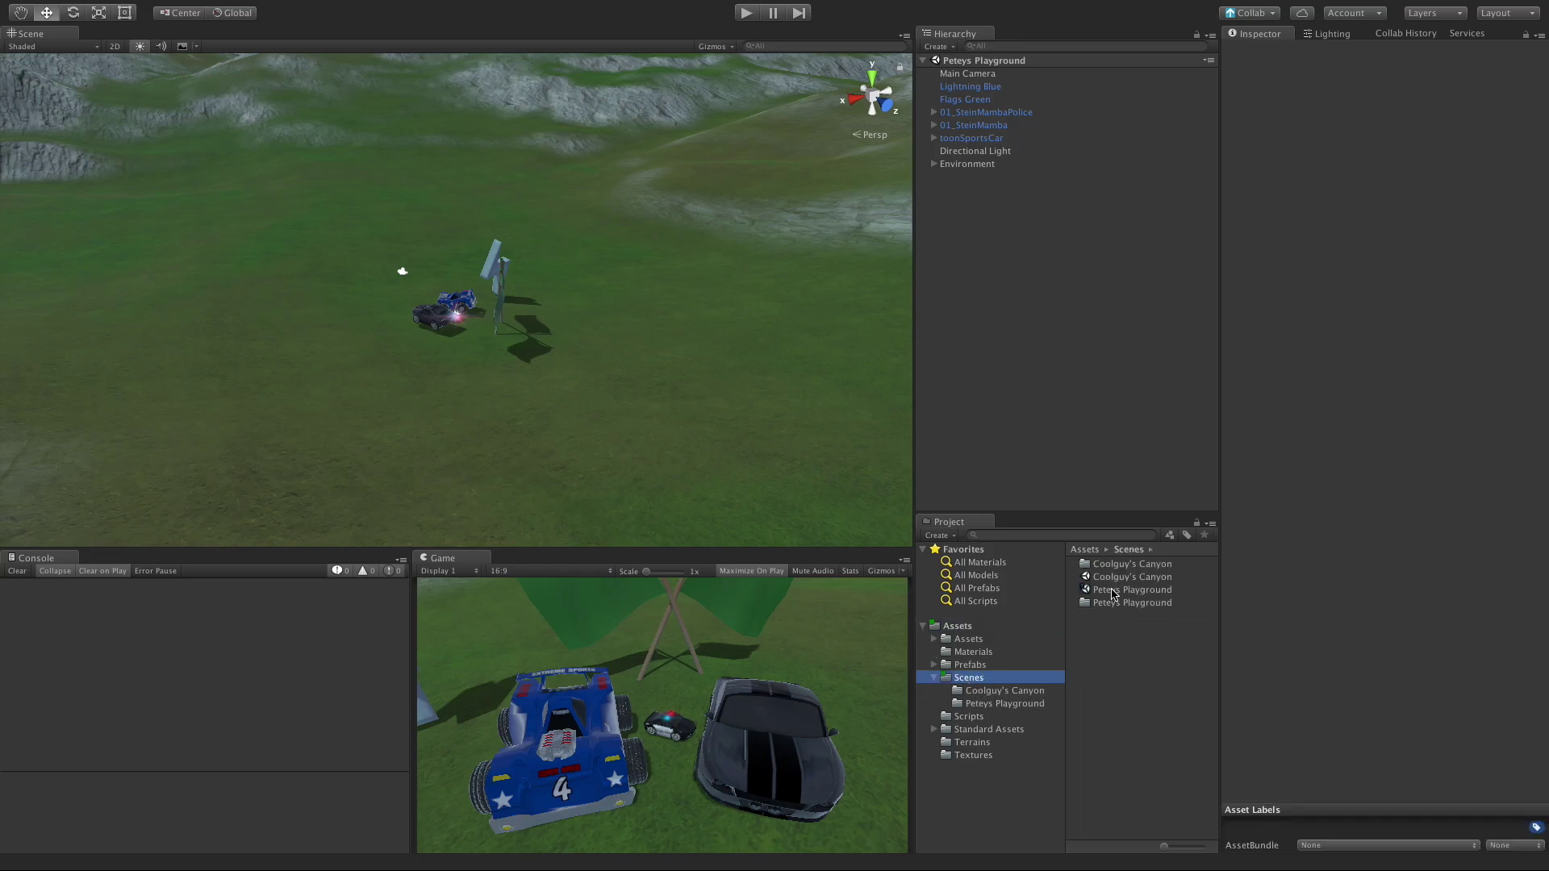
click(1162, 592)
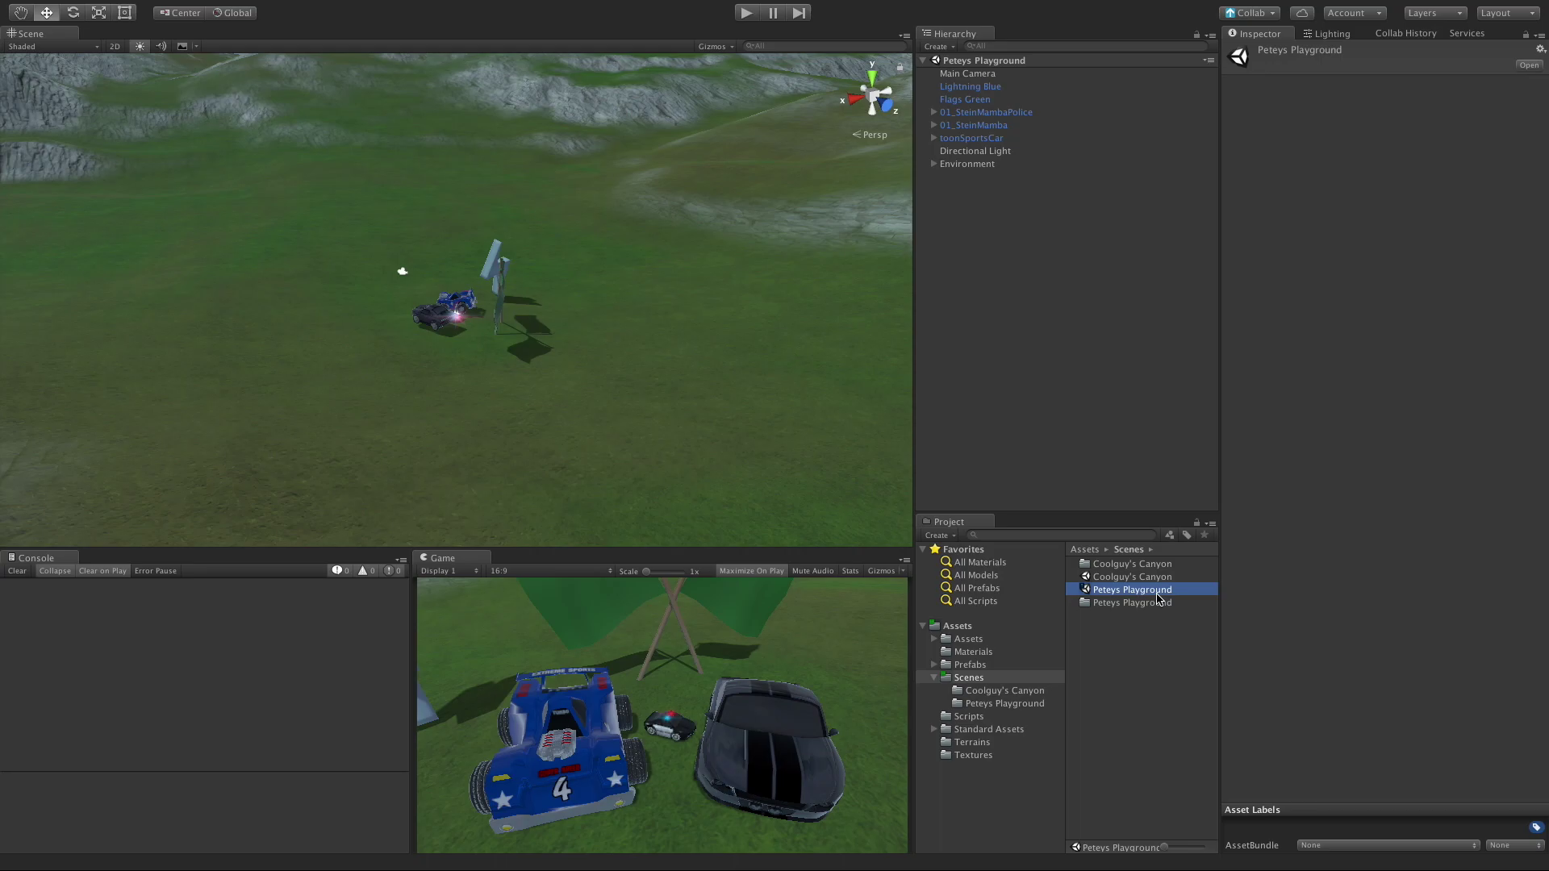
click(1159, 598)
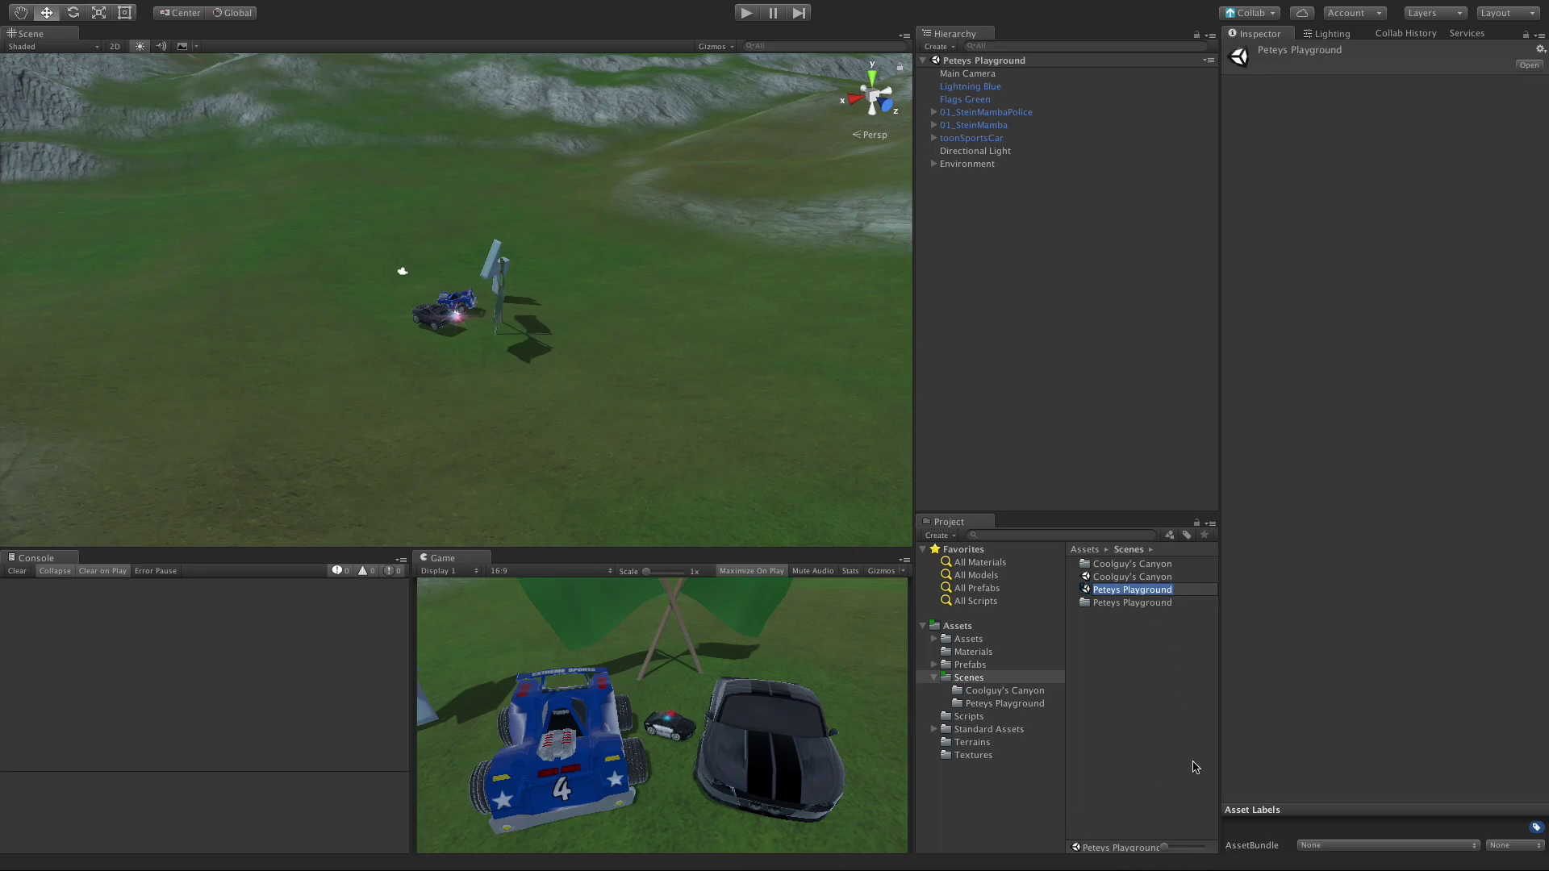
click(1108, 731)
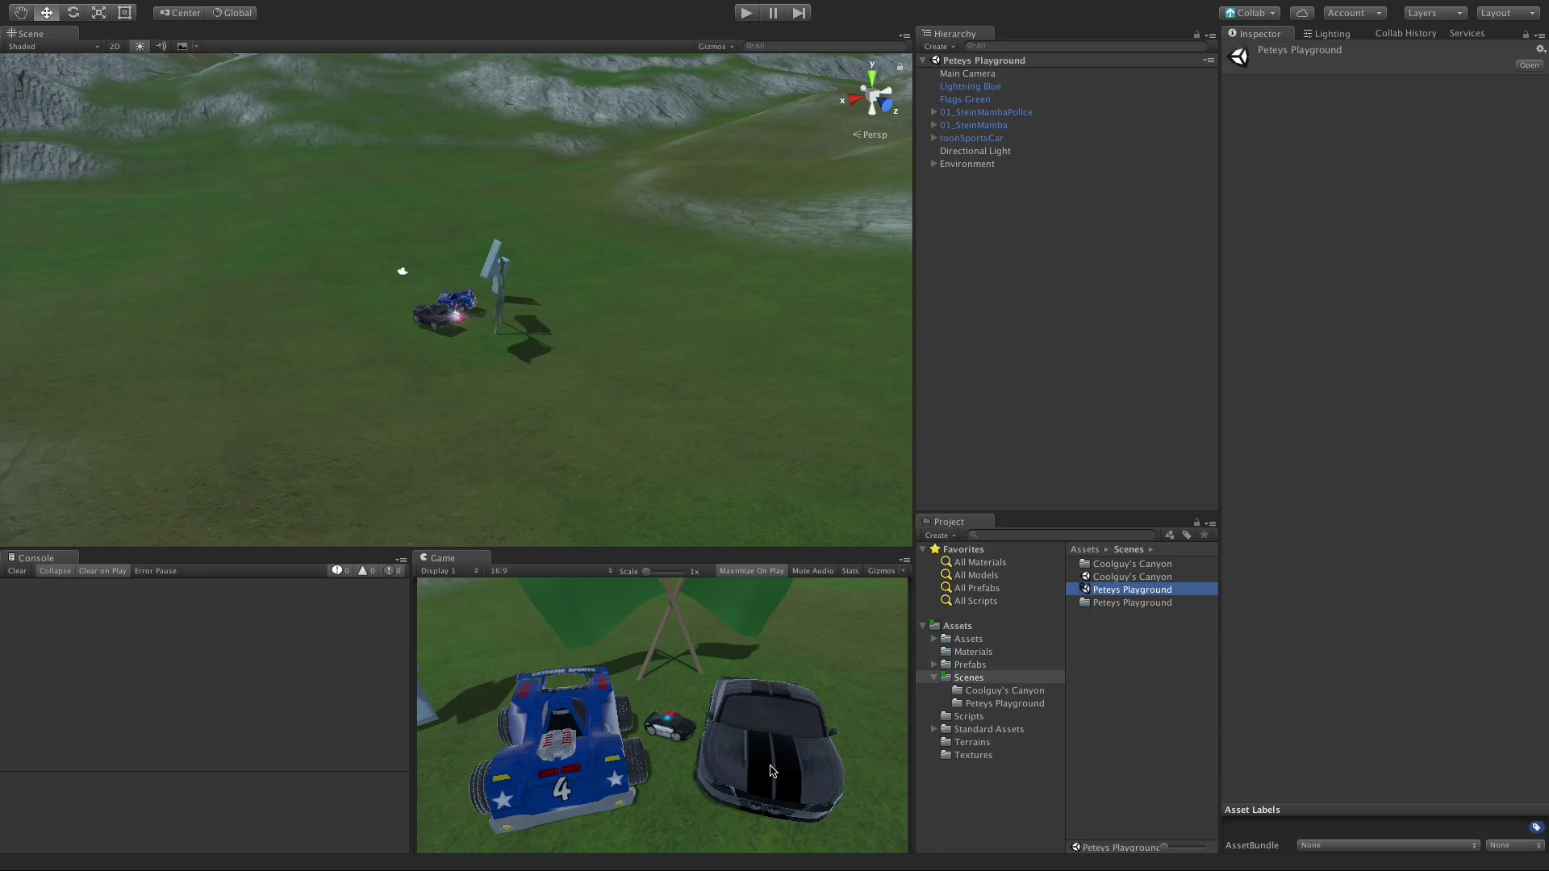
click(1027, 298)
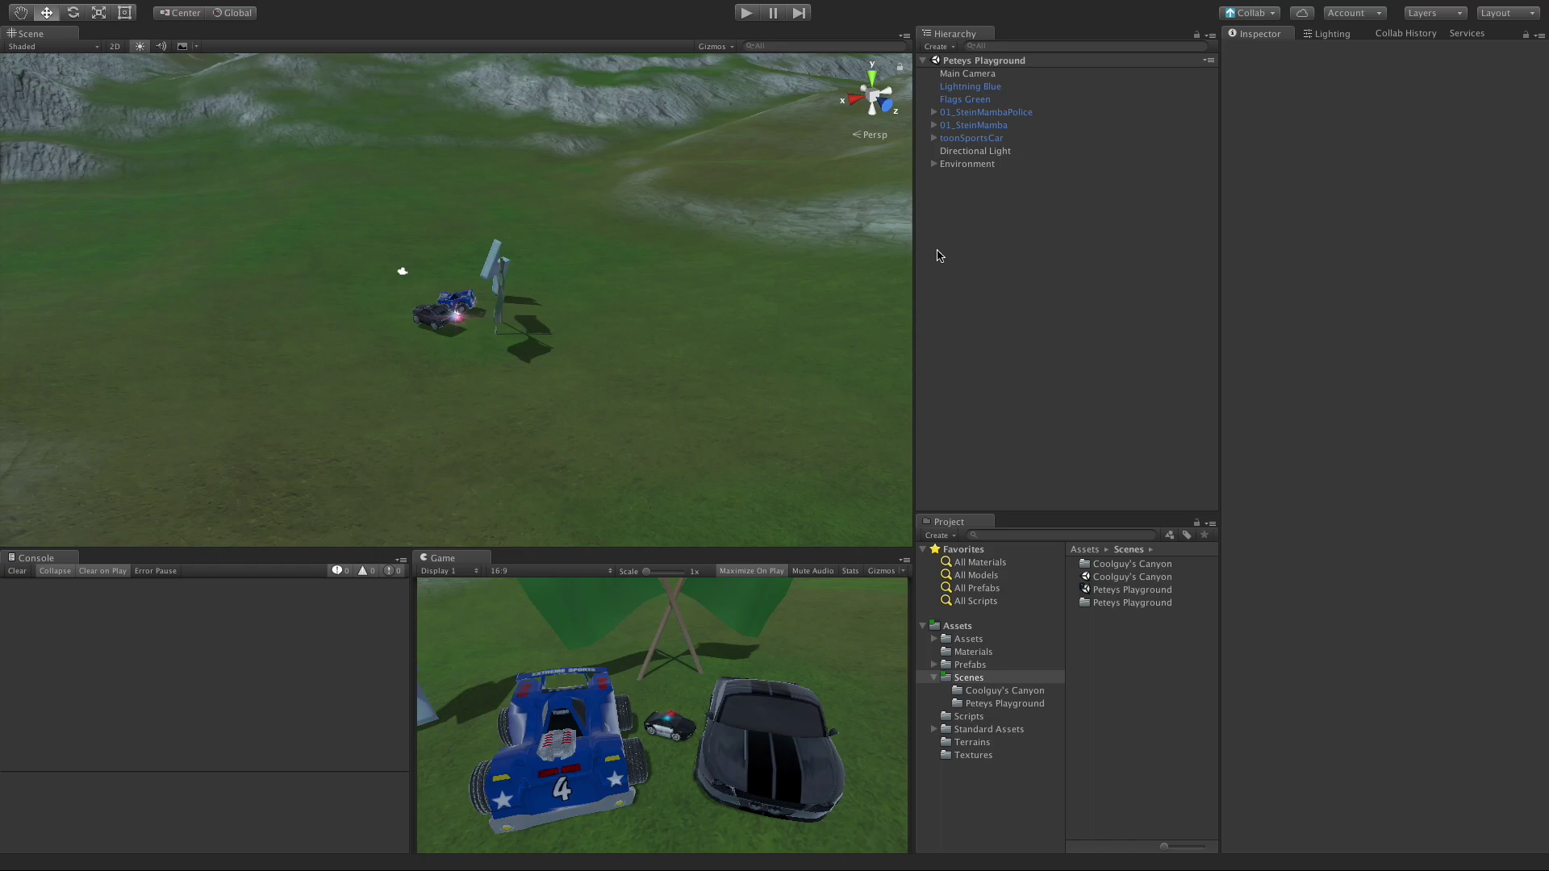
Move the Flags Green object along the Z axis to about 912.81 and save the scene.
click(499, 294)
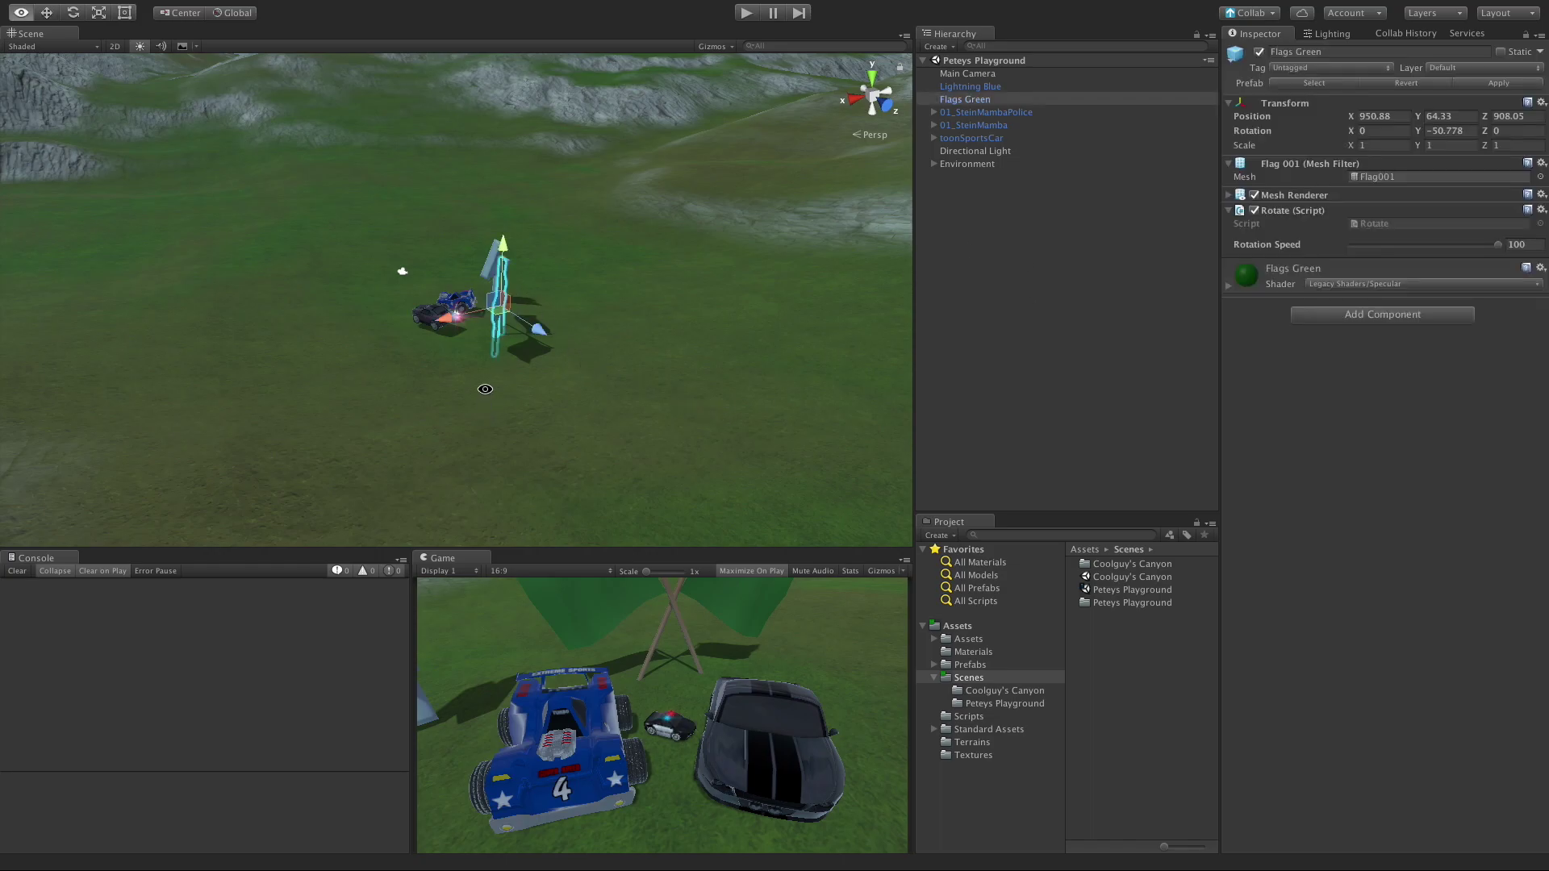
alt+drag(484, 387, 710, 374)
drag(607, 291, 645, 293)
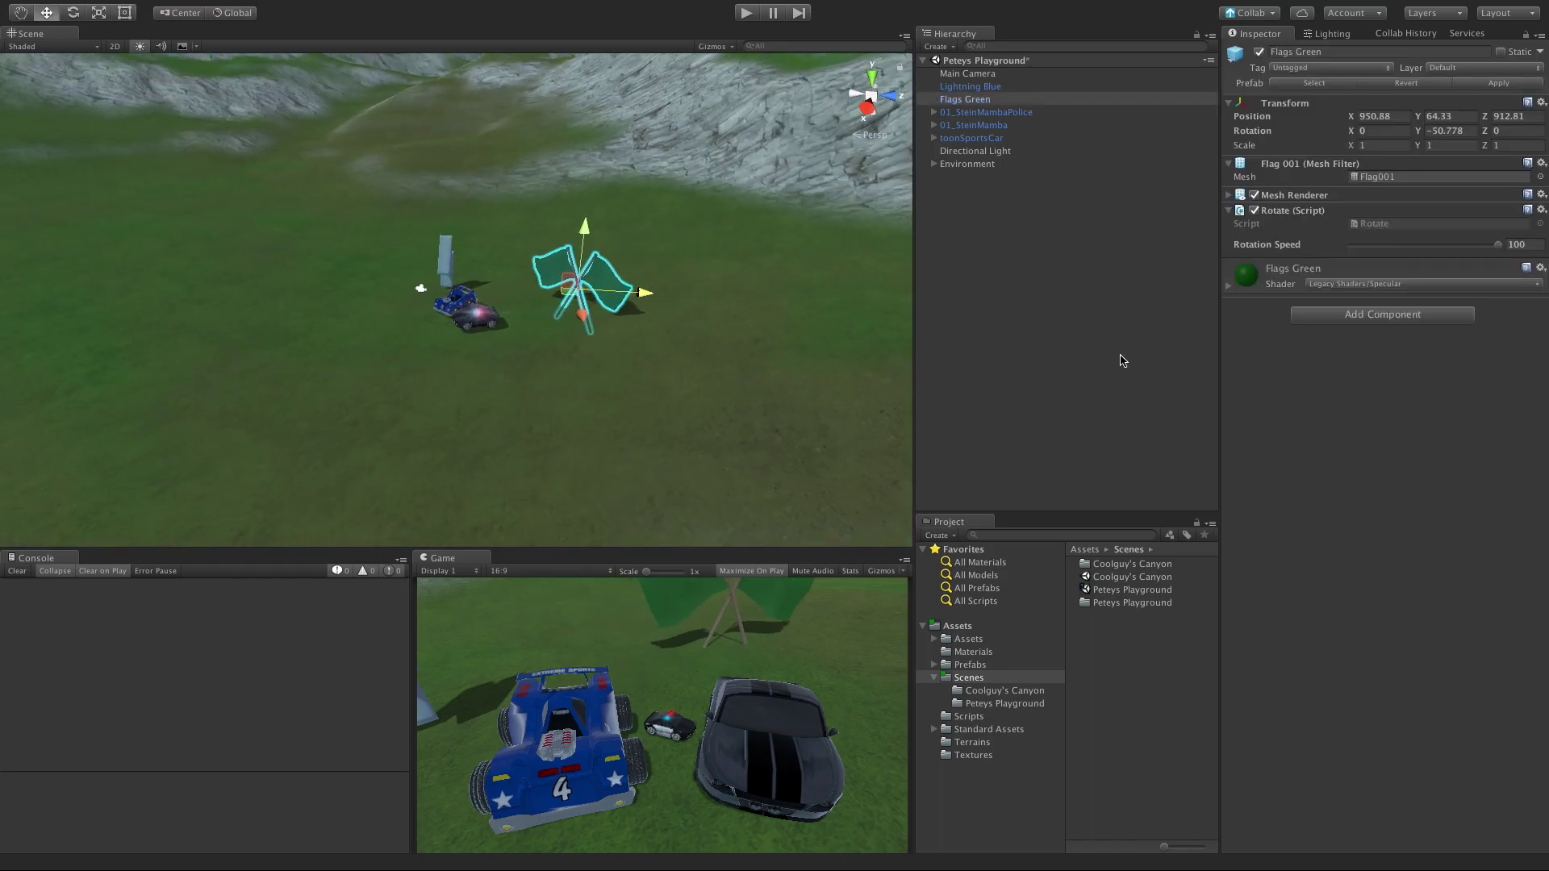
key(ctrl+s)
Create a new C# script named DeleteMe in the Scripts folder.
click(935, 678)
click(972, 690)
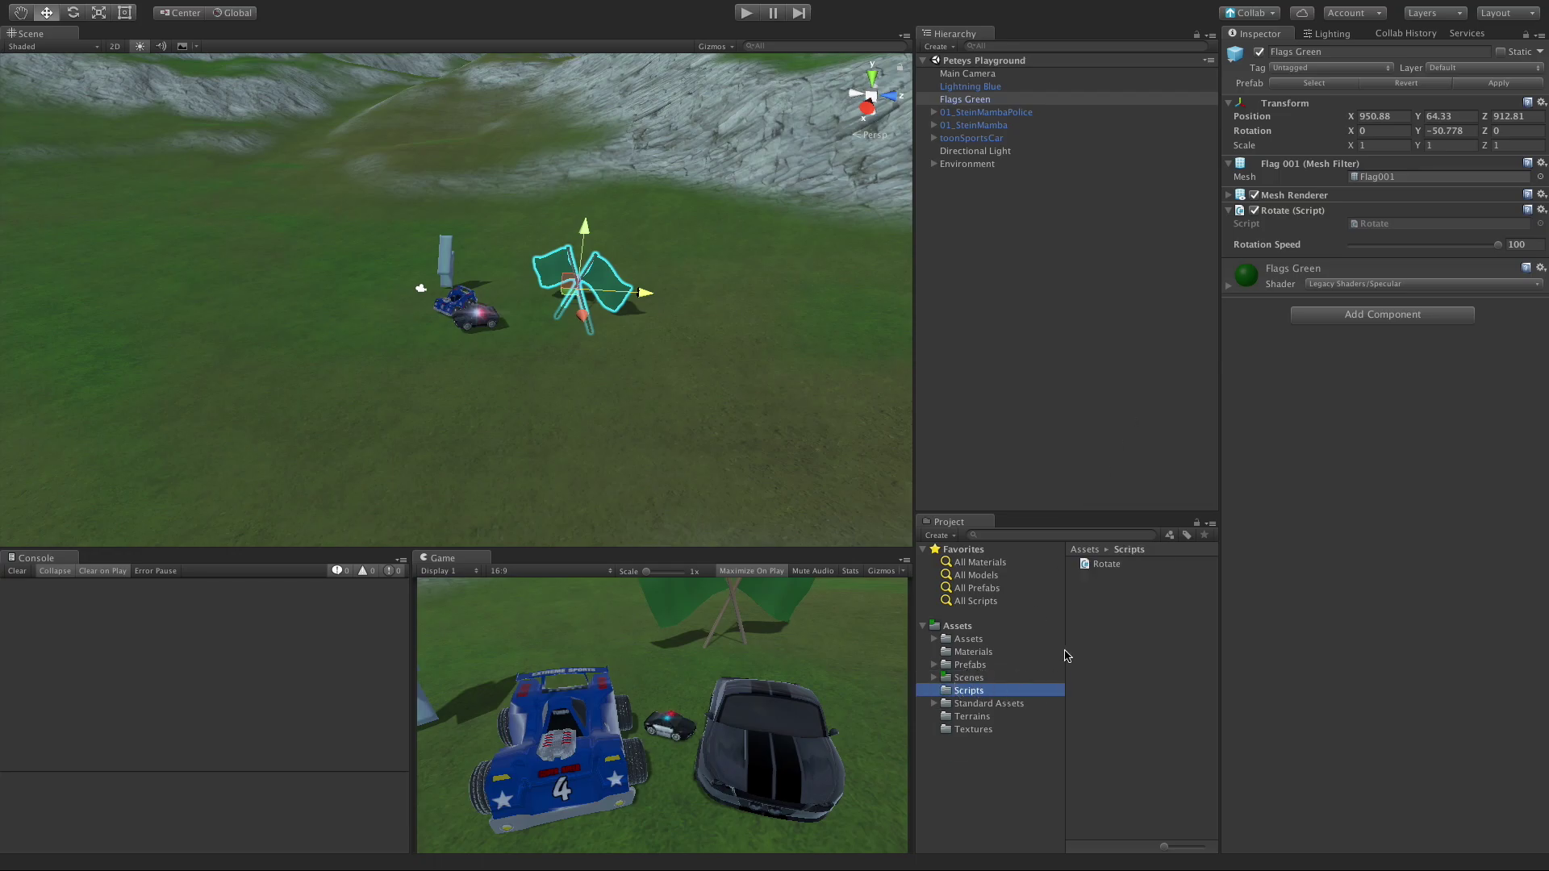
right_click(1103, 632)
mouse_move(1198, 583)
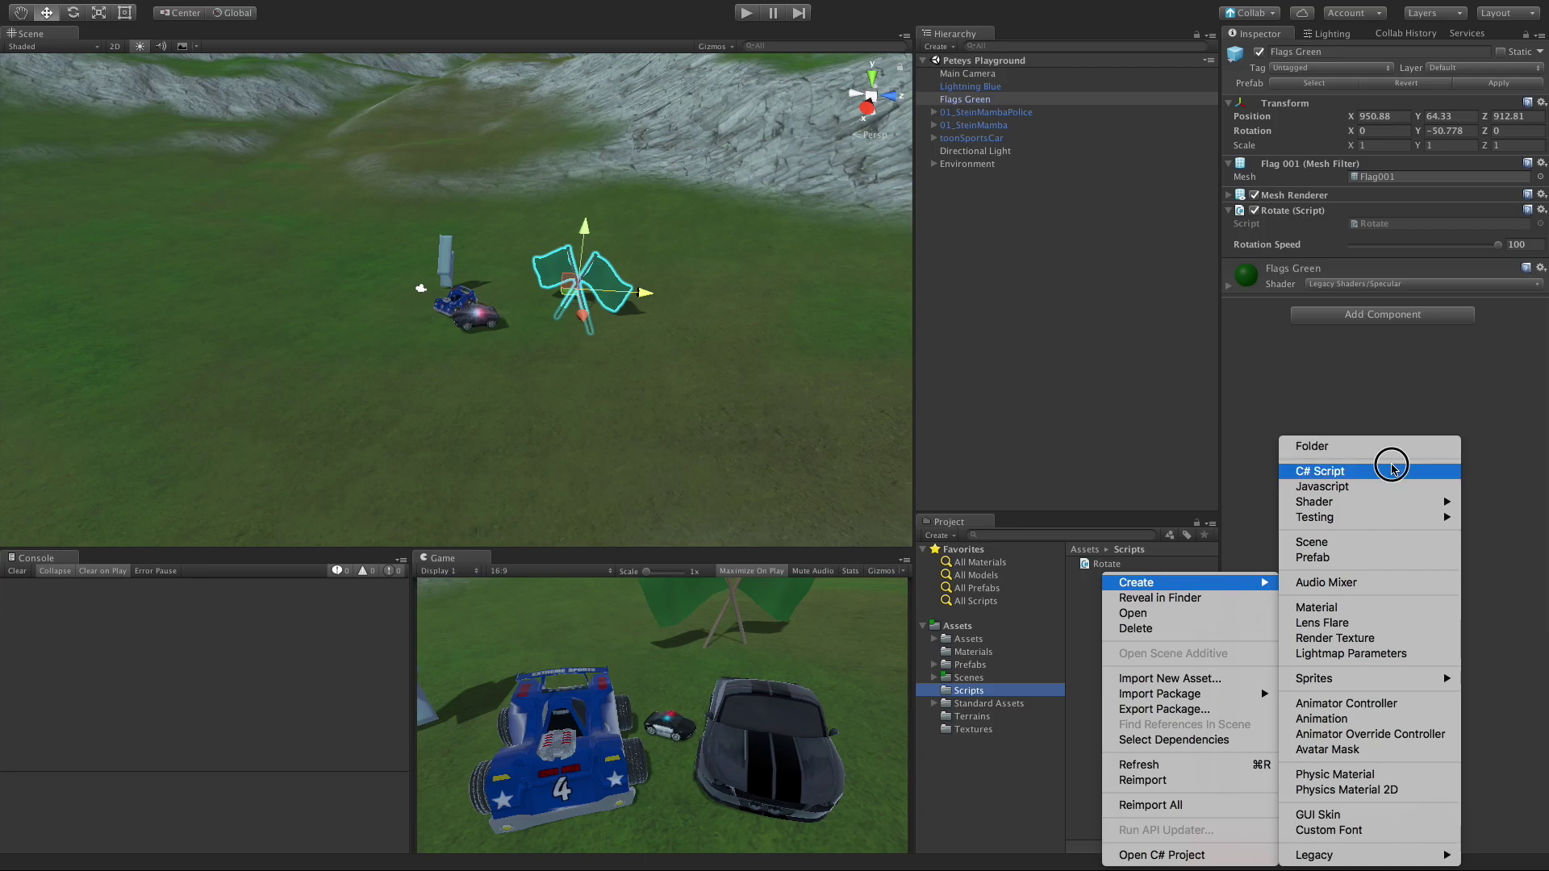
click(1387, 470)
text(DeleteMe)
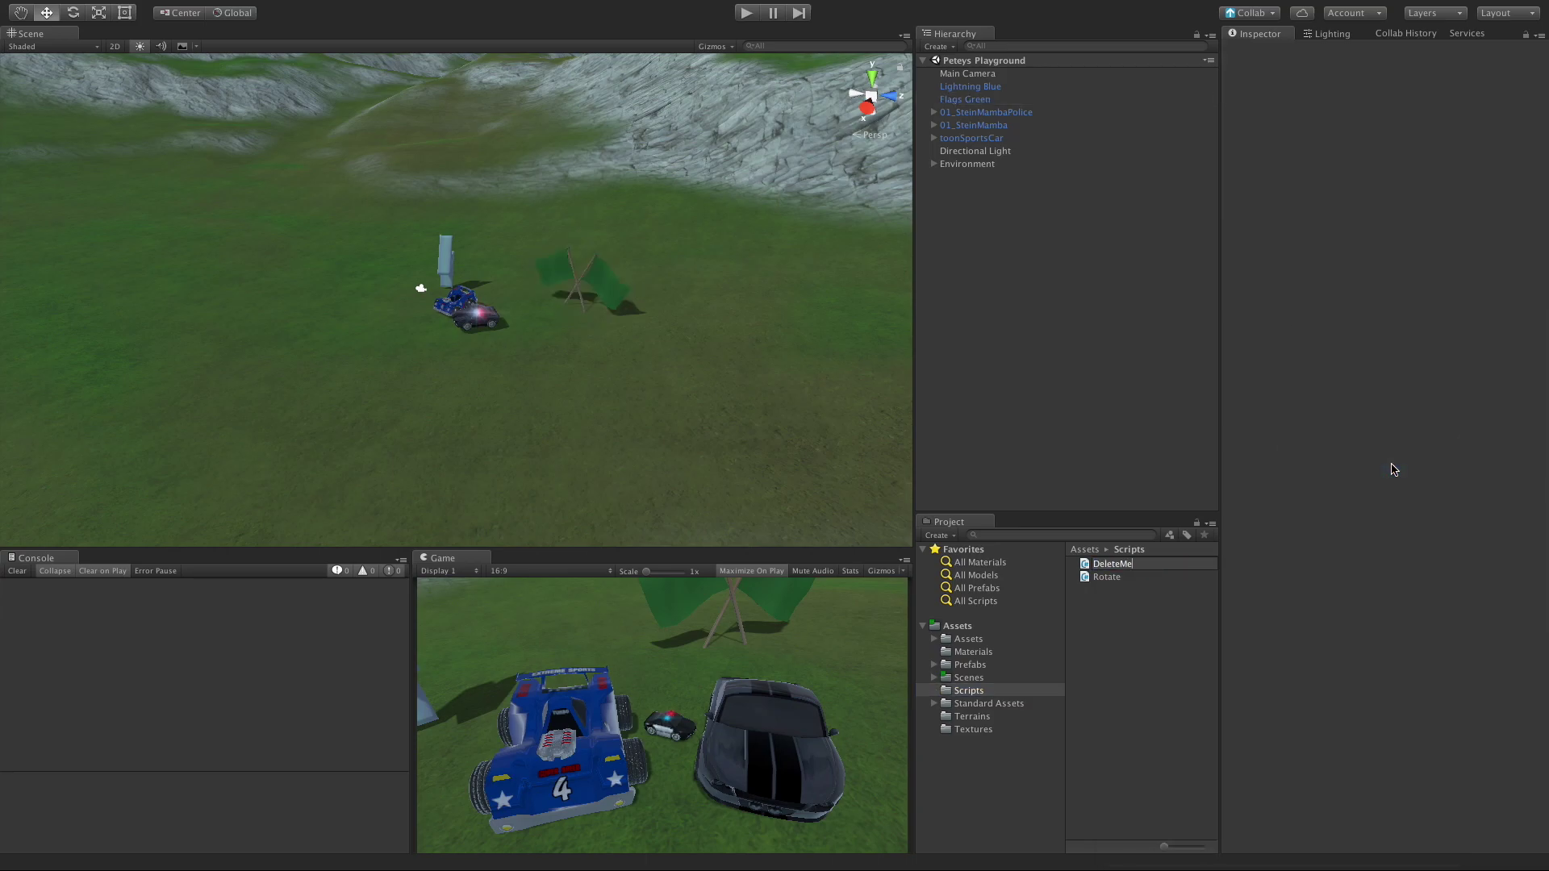
key(Return)
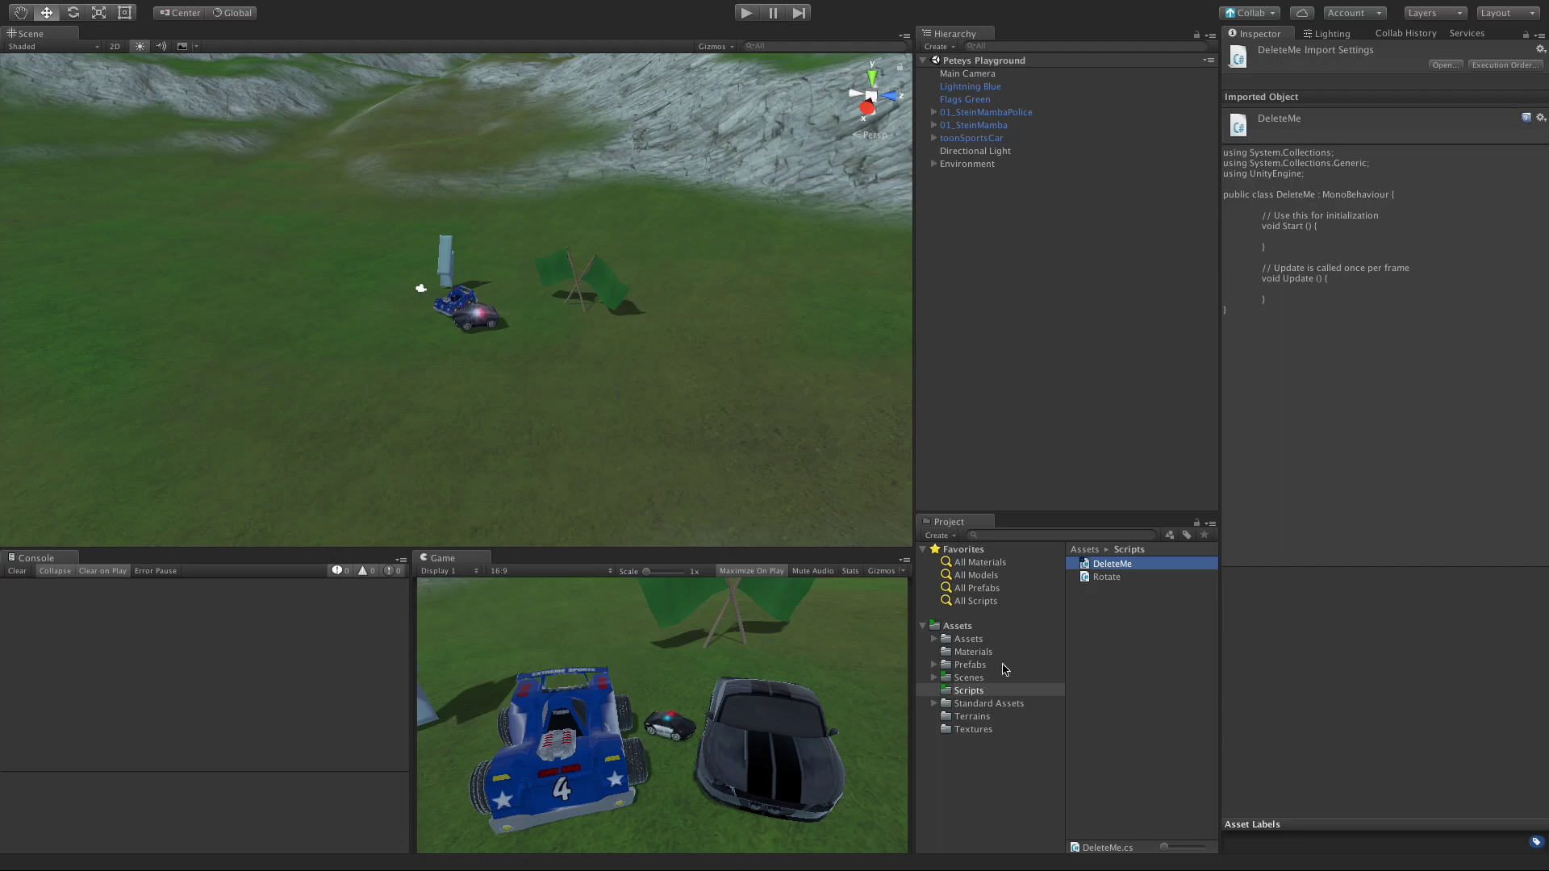
Compare the file icons of the DeleteMe and Rotate scripts in the Scripts folder.
click(1116, 613)
click(1107, 577)
click(1114, 564)
click(1113, 578)
click(1113, 564)
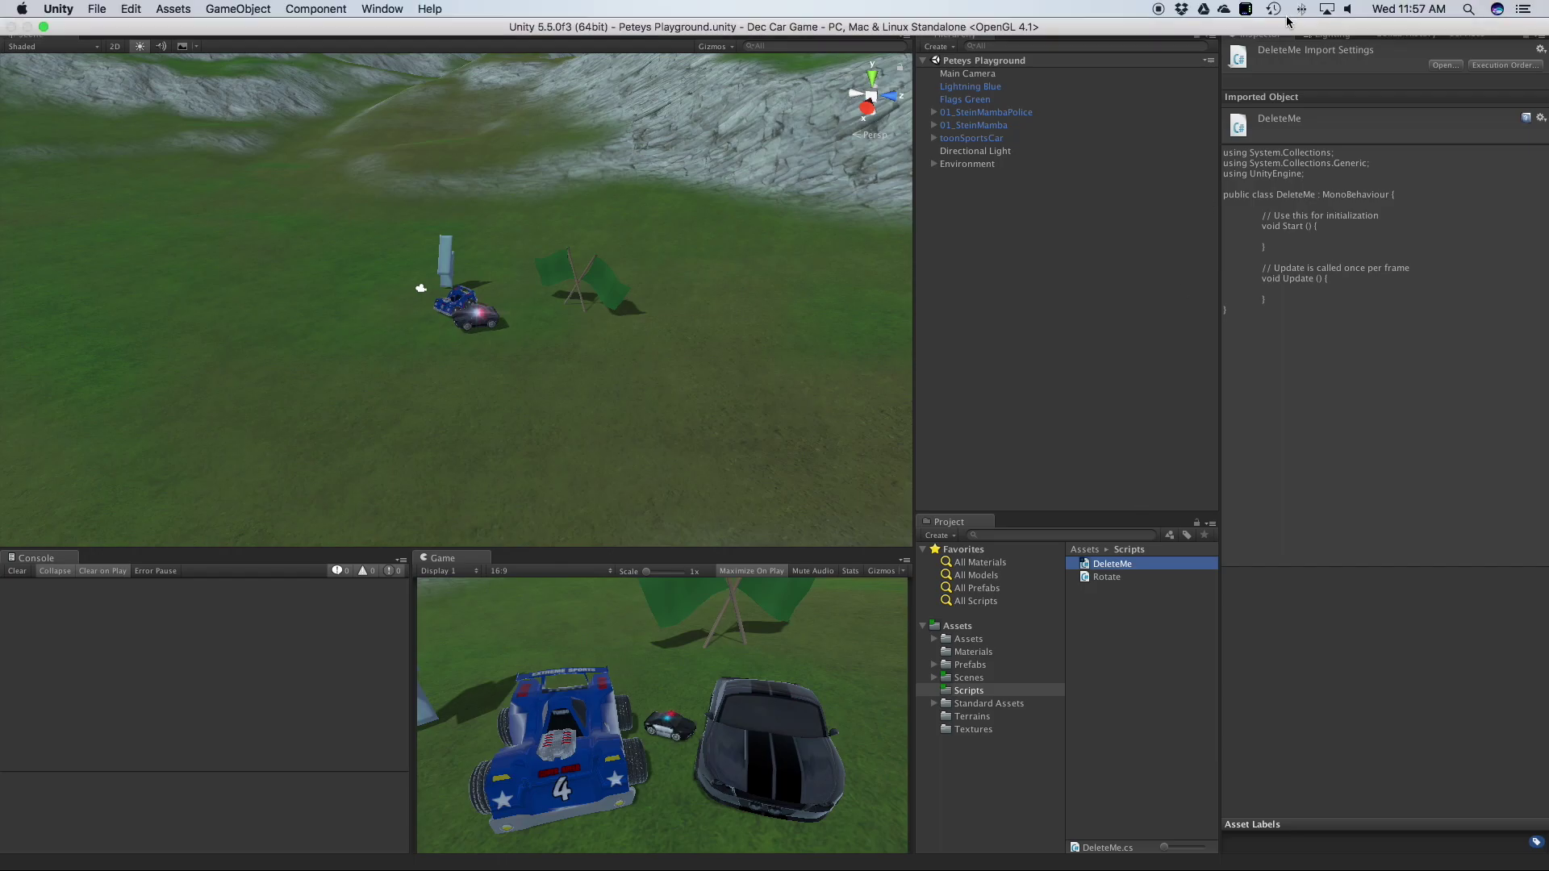
Describe the pending Collab changes as "This is a test push for the video".
click(1269, 20)
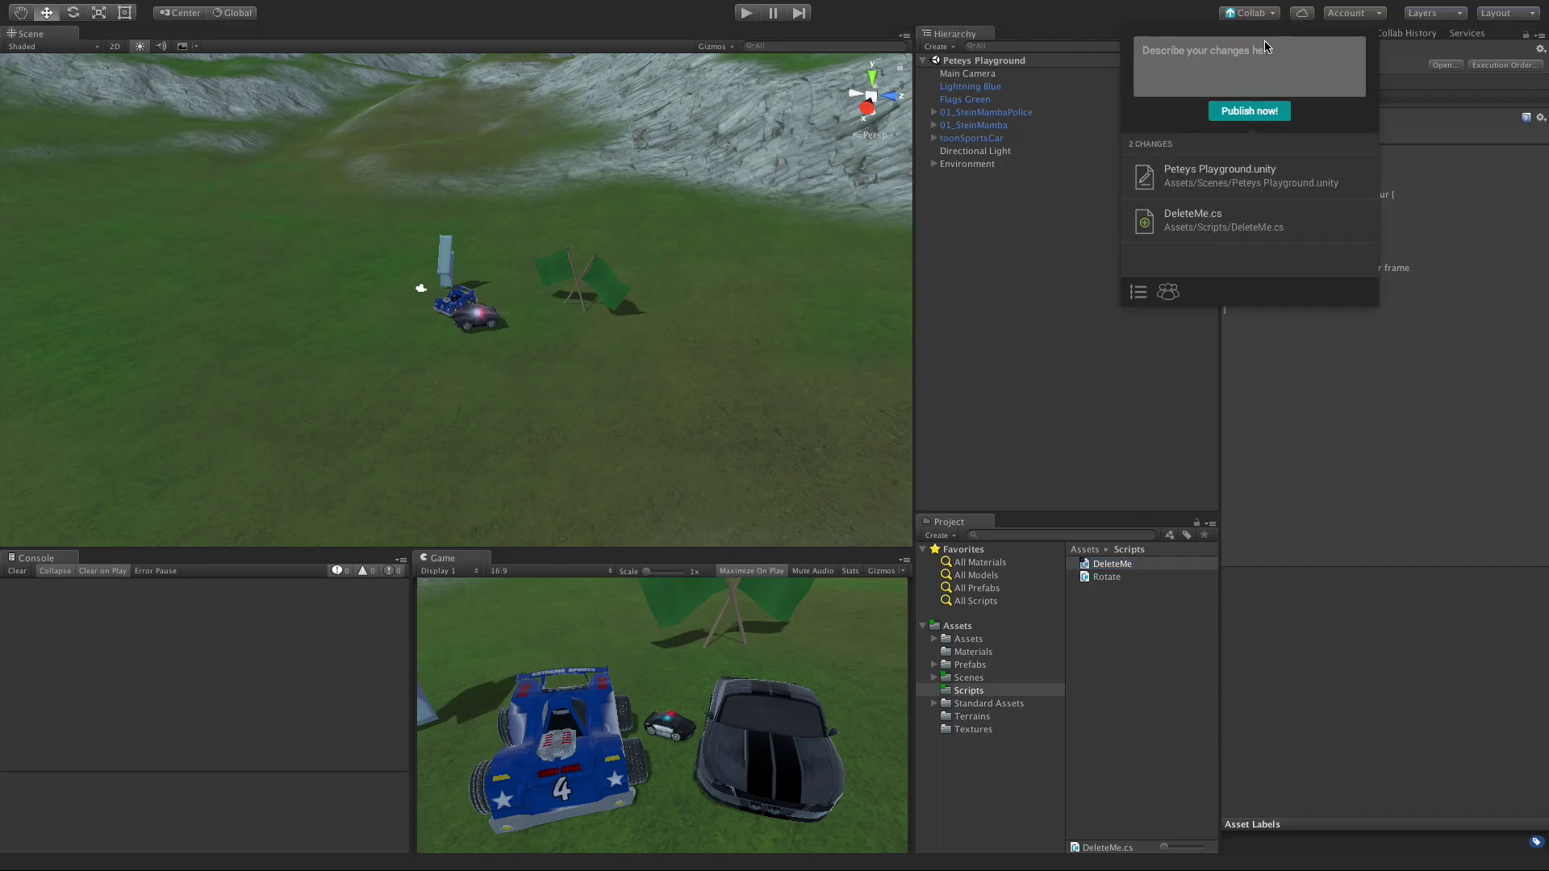
click(1232, 54)
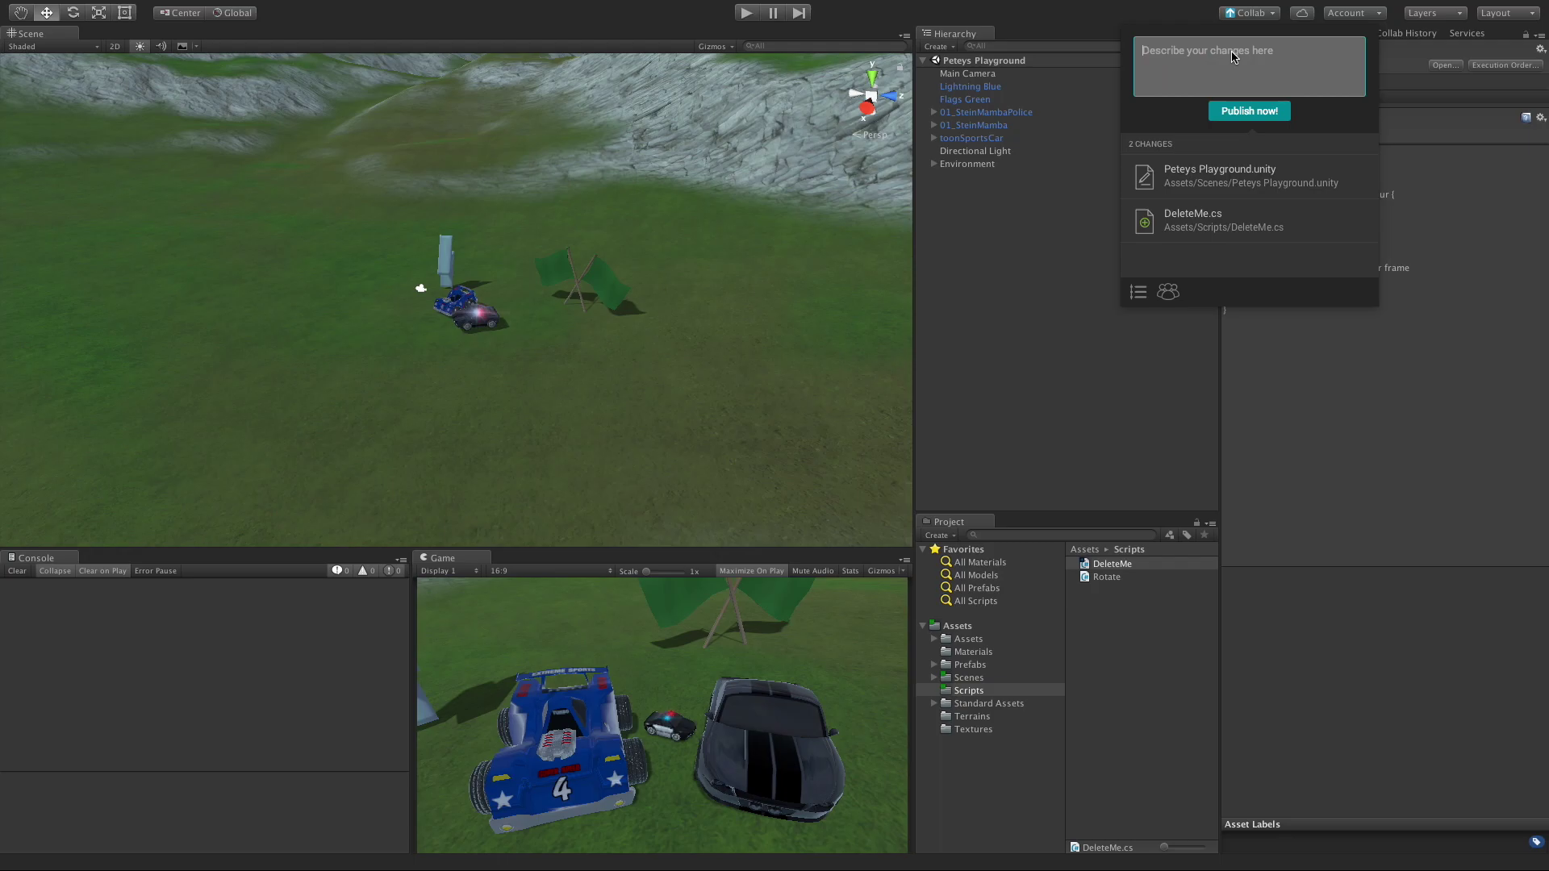
text(This is a test push for the cideo)
key(BackSpace)
key(BackSpace)
key(BackSpace)
key(BackSpace)
key(BackSpace)
text(video)
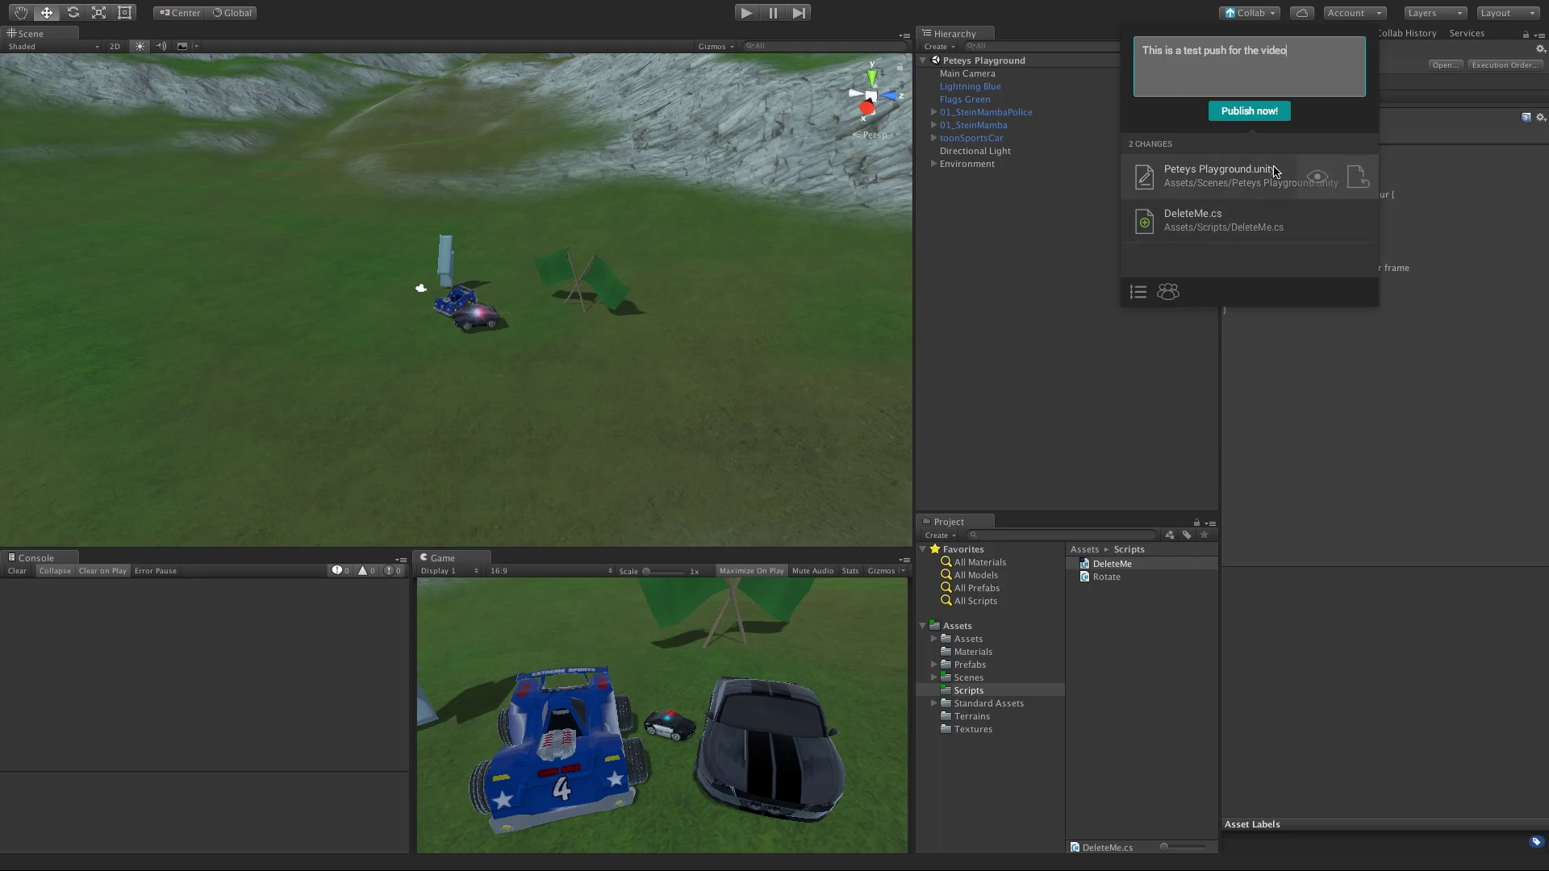
Examine the differences between the two versions of Peteys Playground.unity in the external diff tool, then close the comparison.
click(1324, 182)
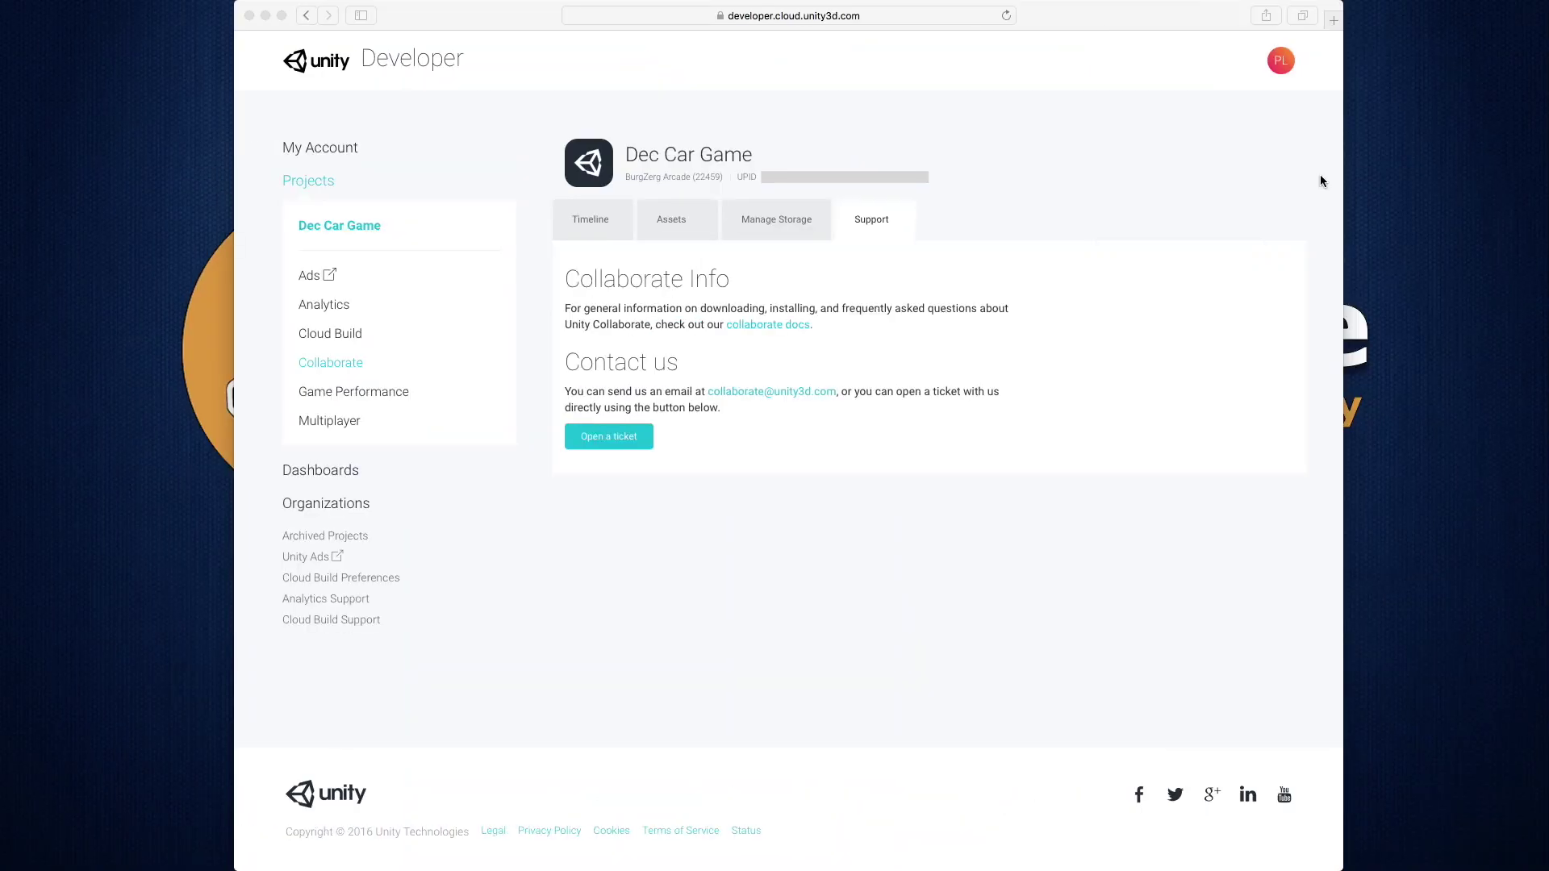
drag(909, 138, 811, 150)
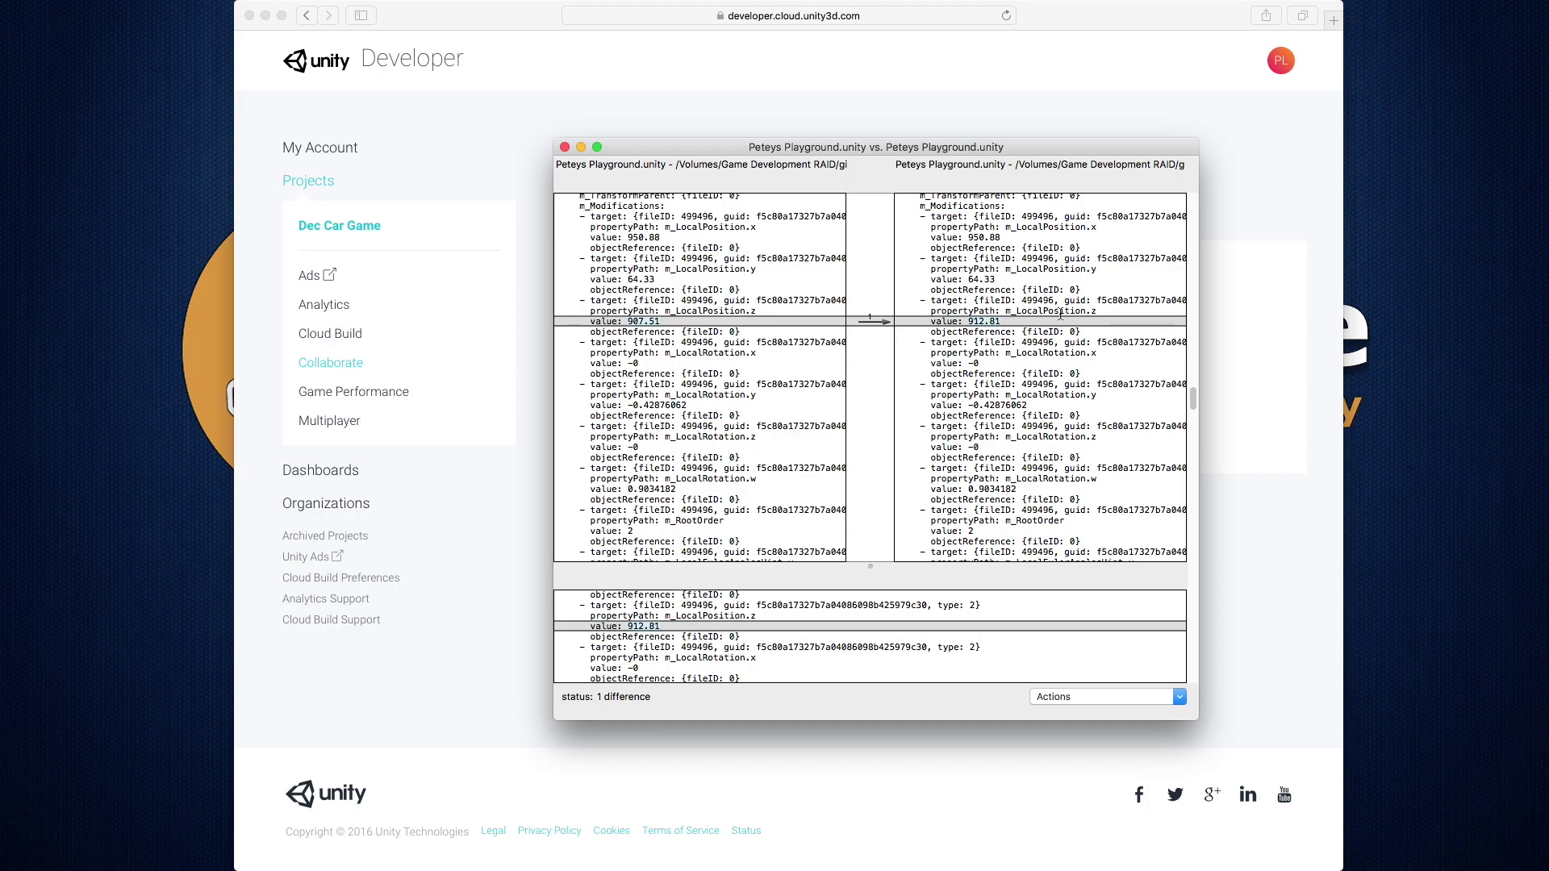
scroll(1104, 280, up, 3)
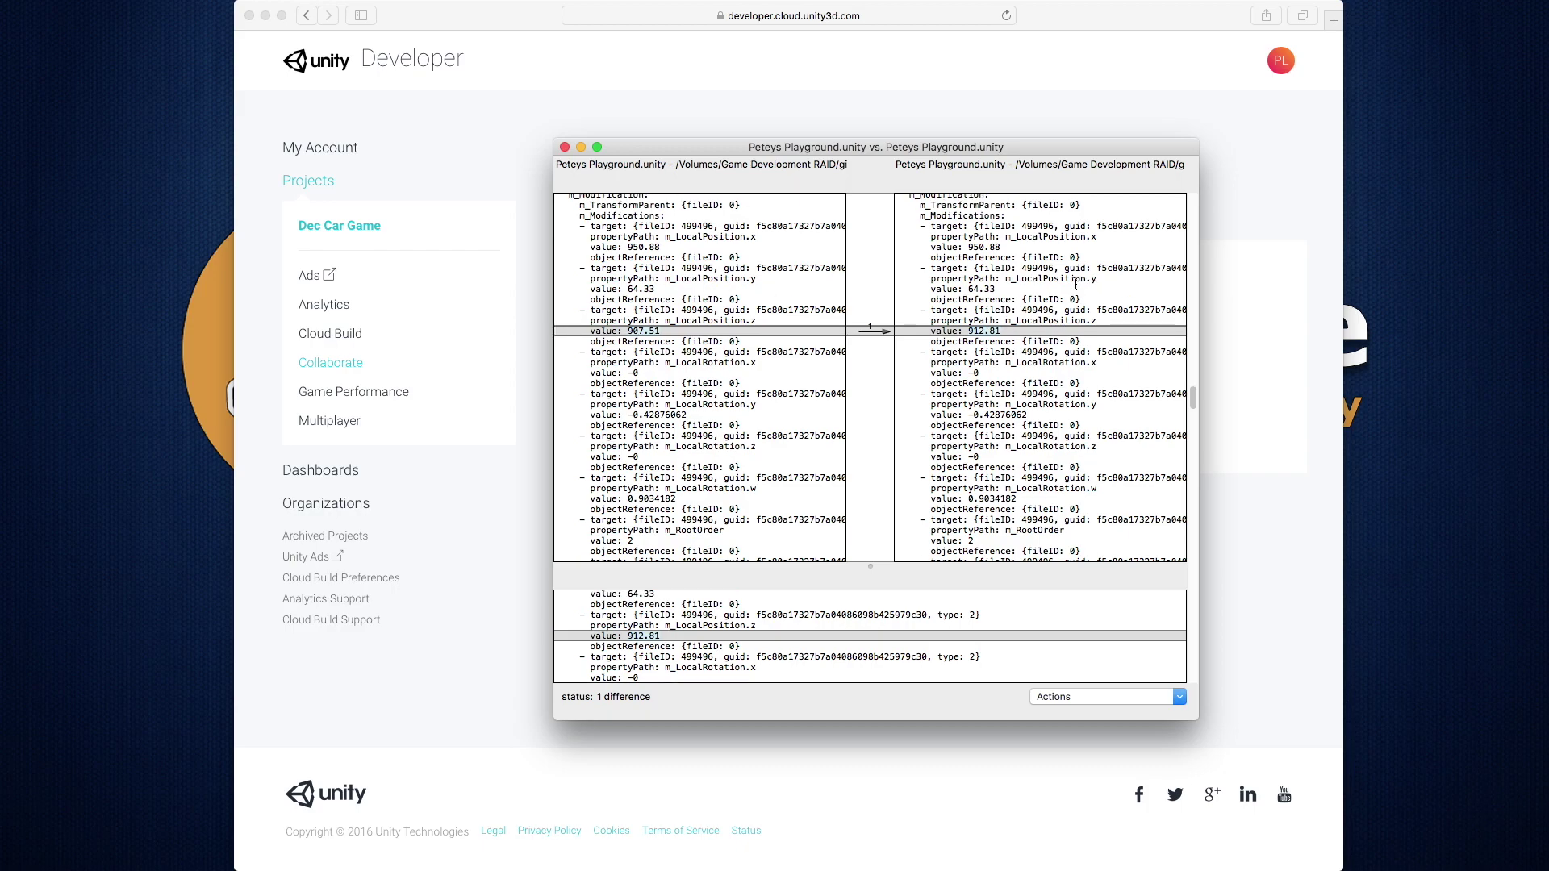
scroll(1076, 284, down, 3)
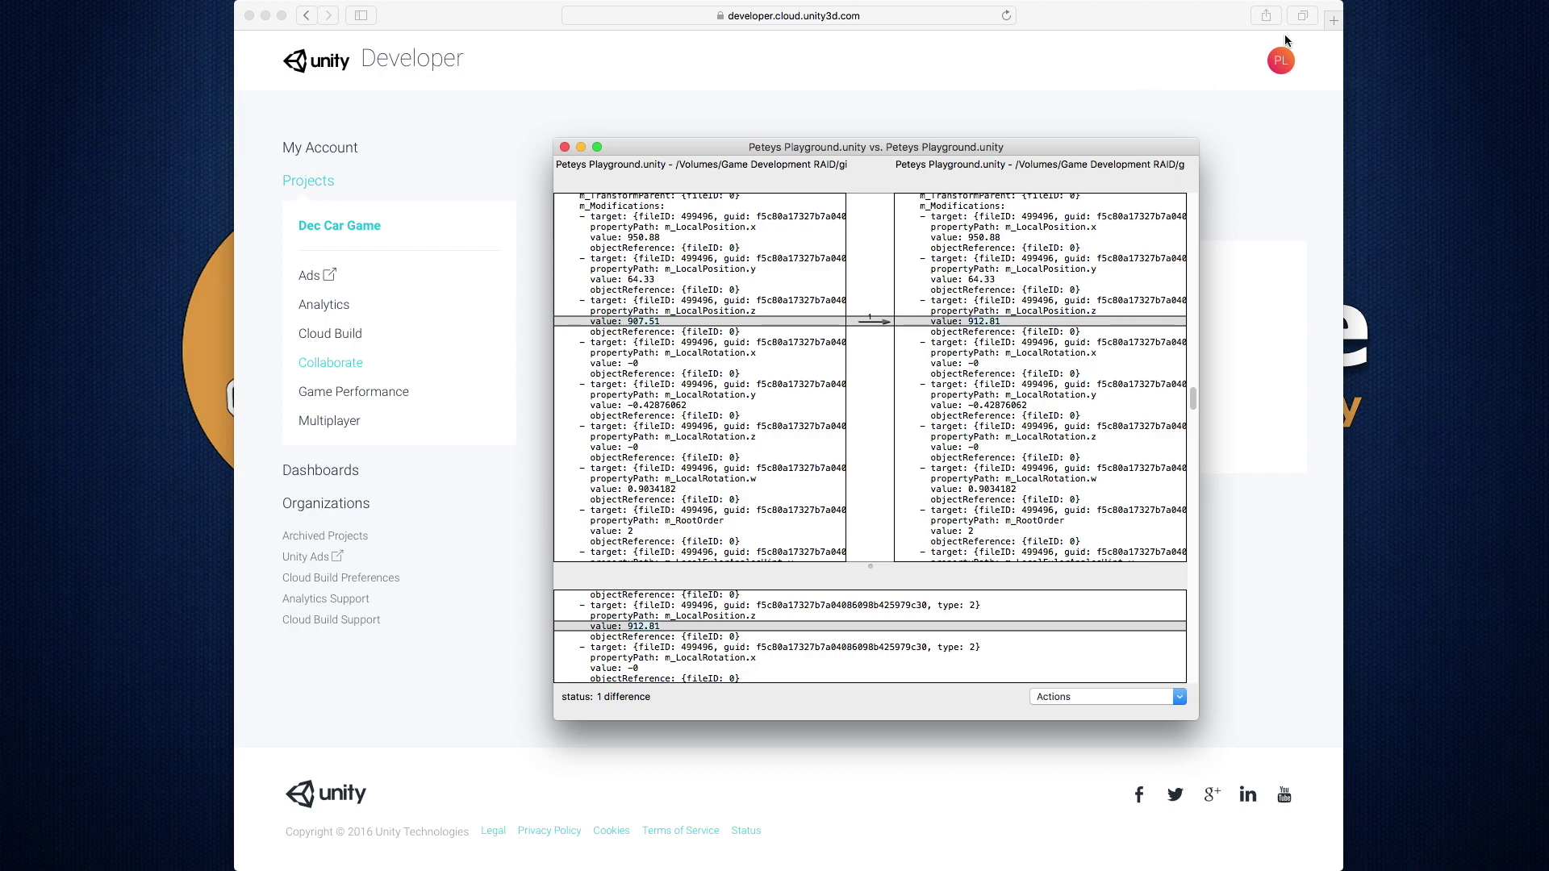
click(565, 148)
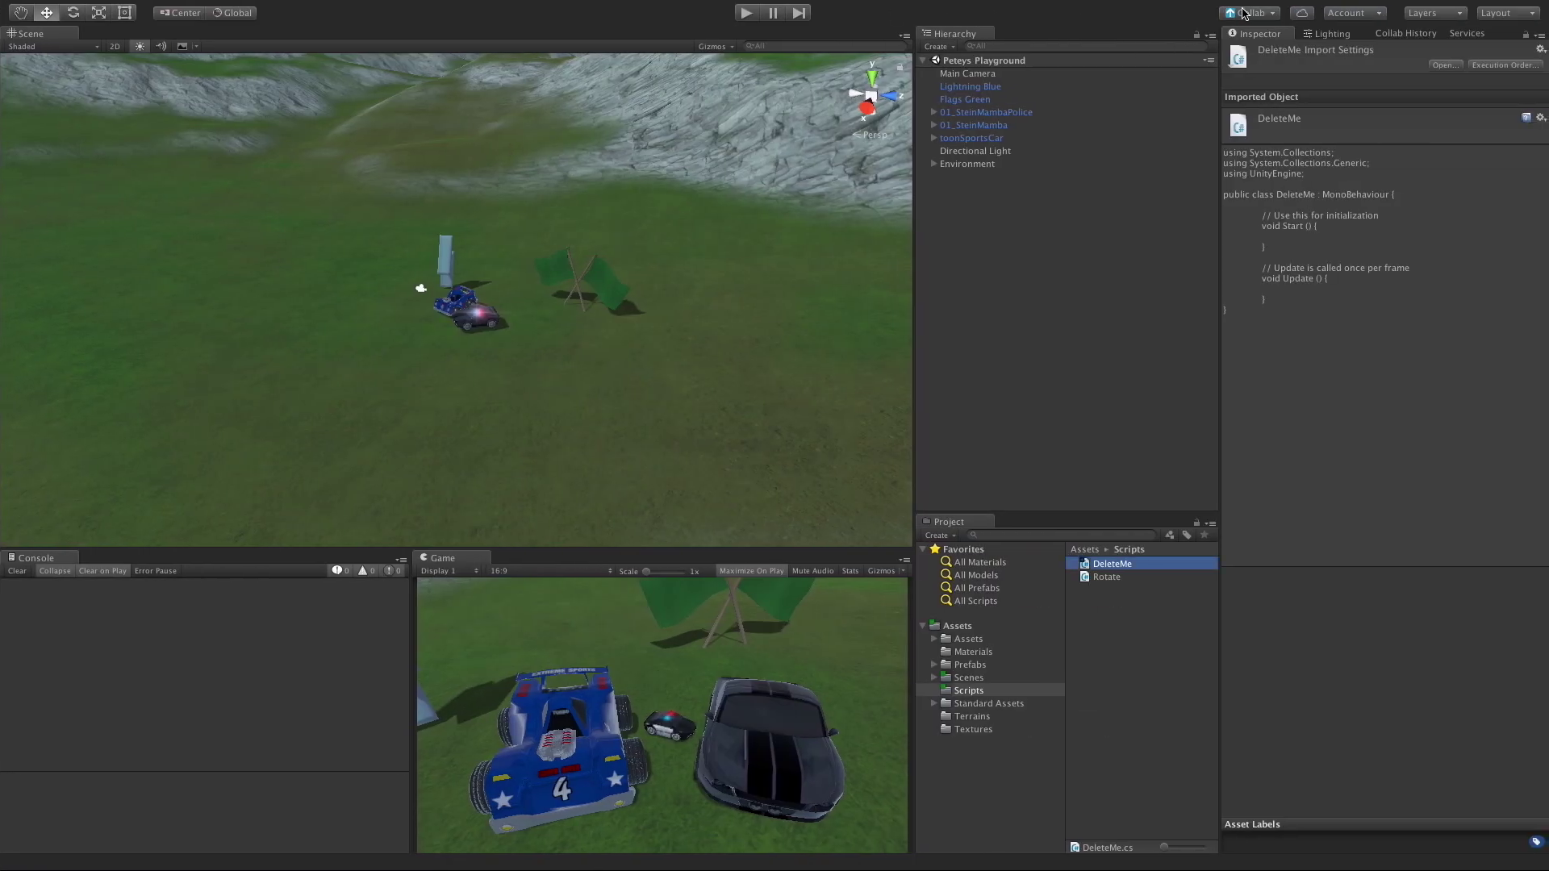
Publish the pending scene and script changes through Collab and check the sync status.
click(1249, 13)
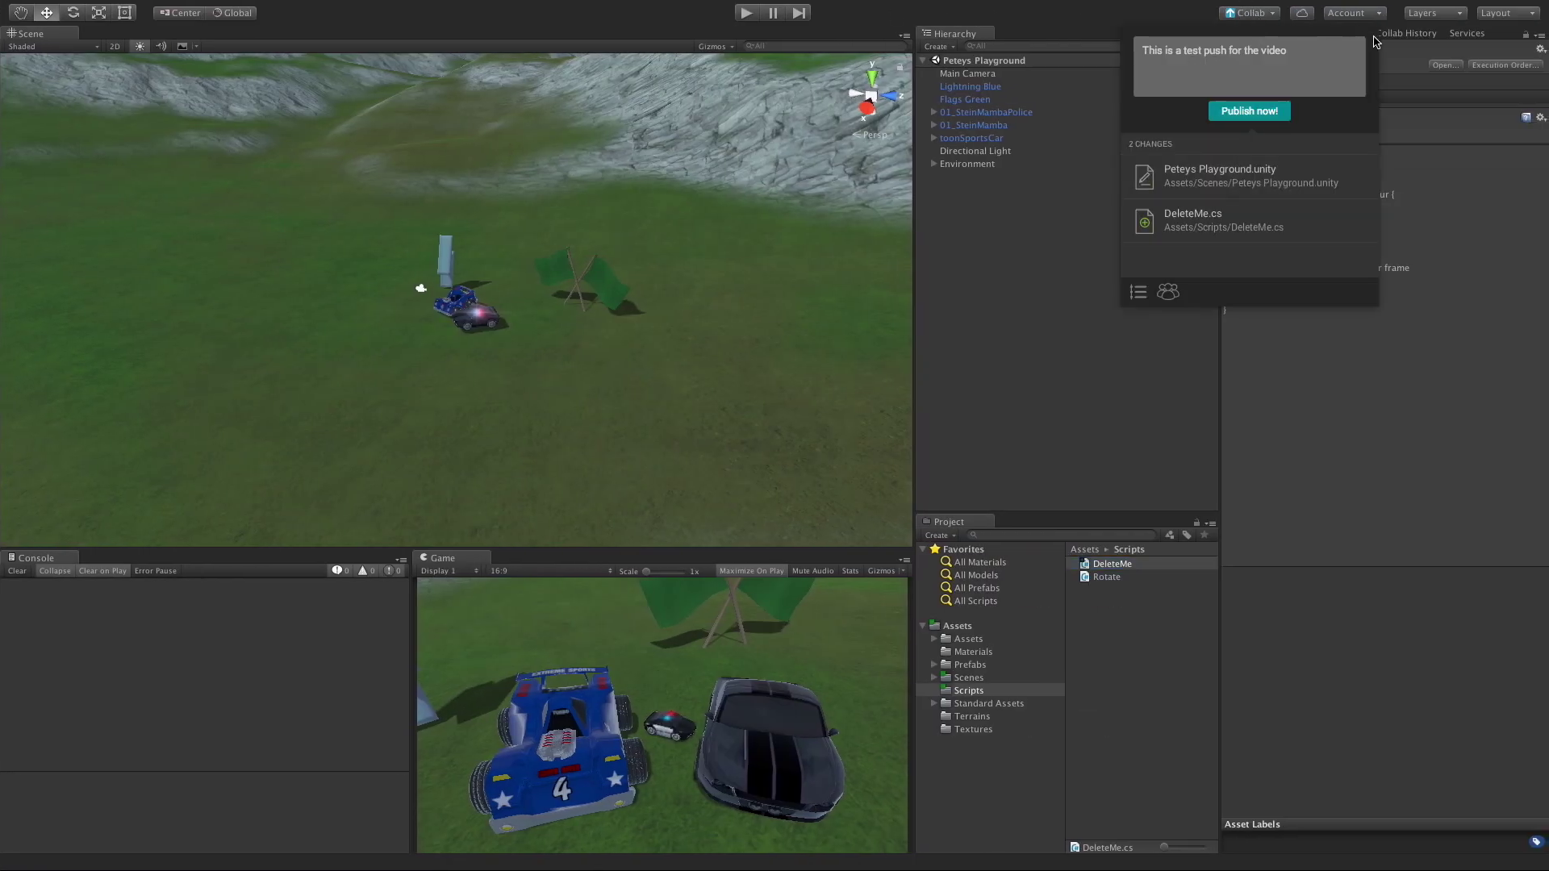
click(1271, 113)
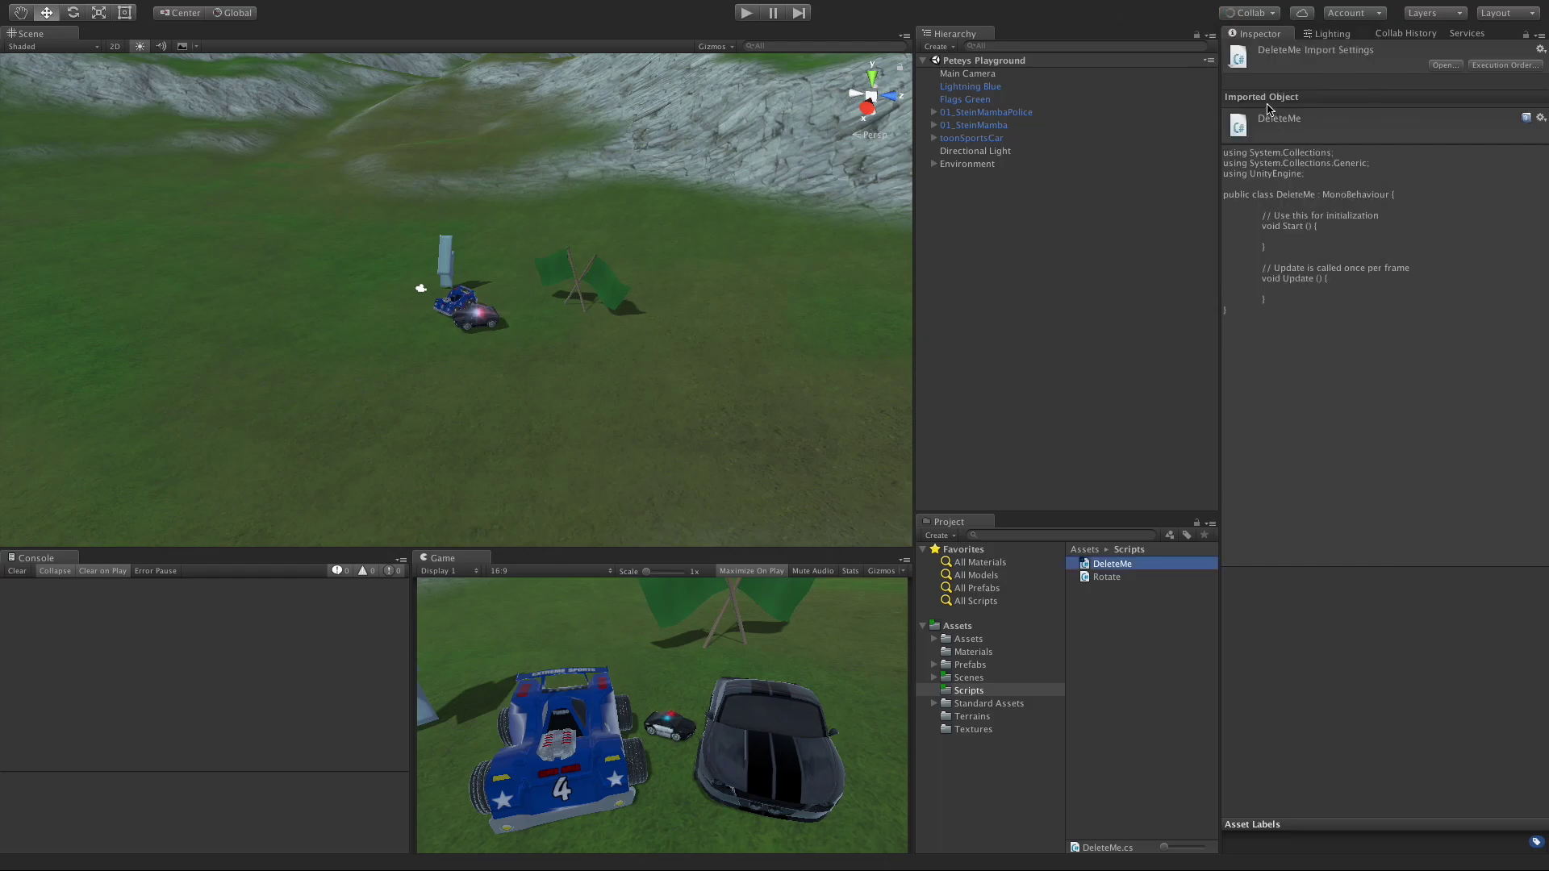
click(1262, 14)
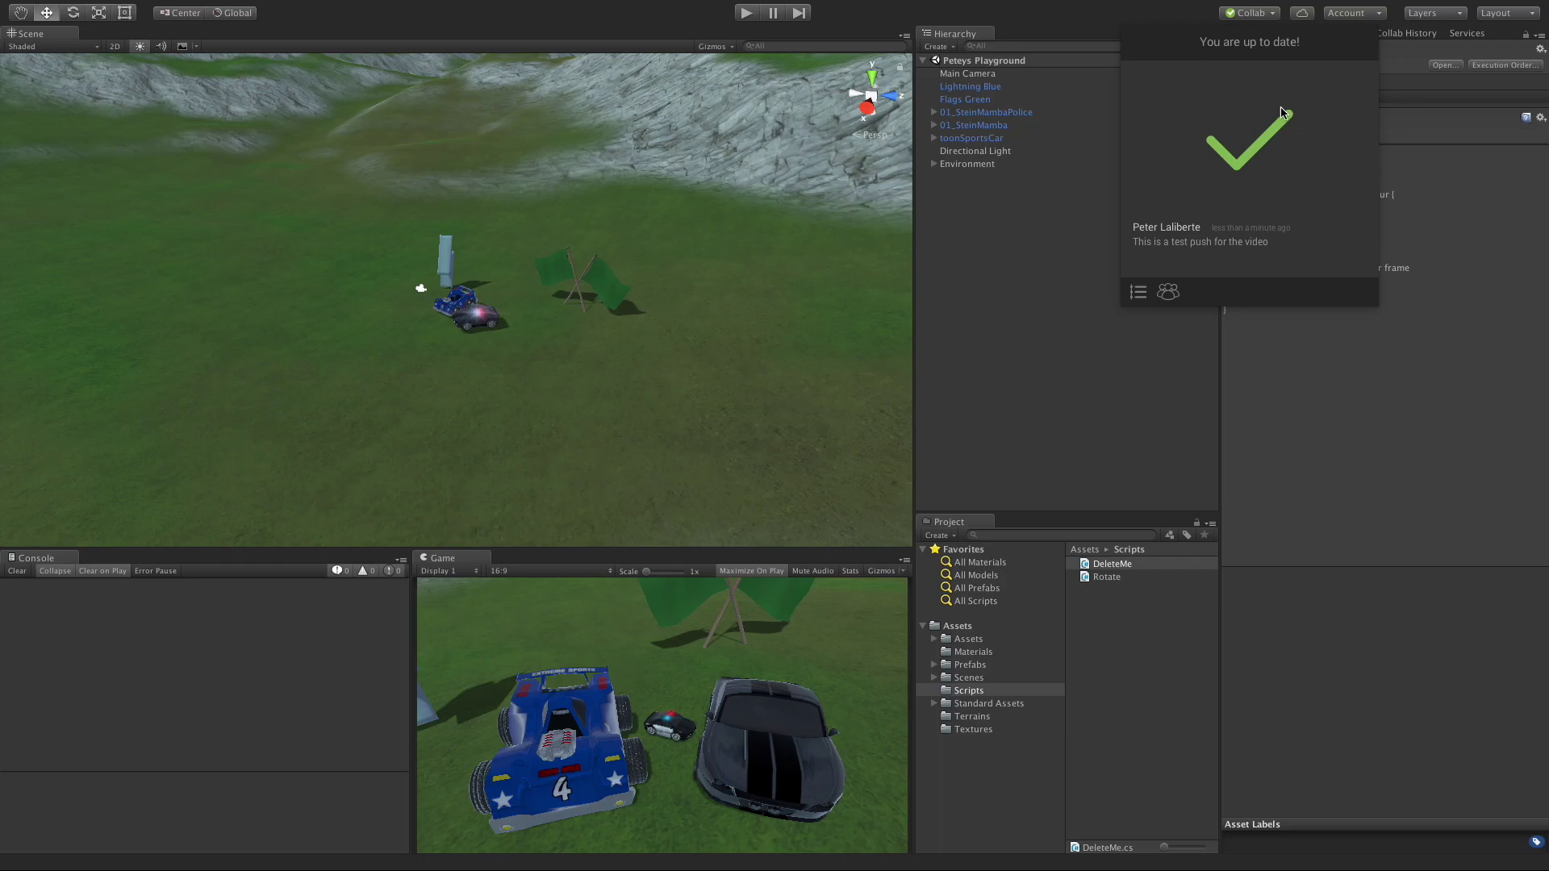
click(1344, 416)
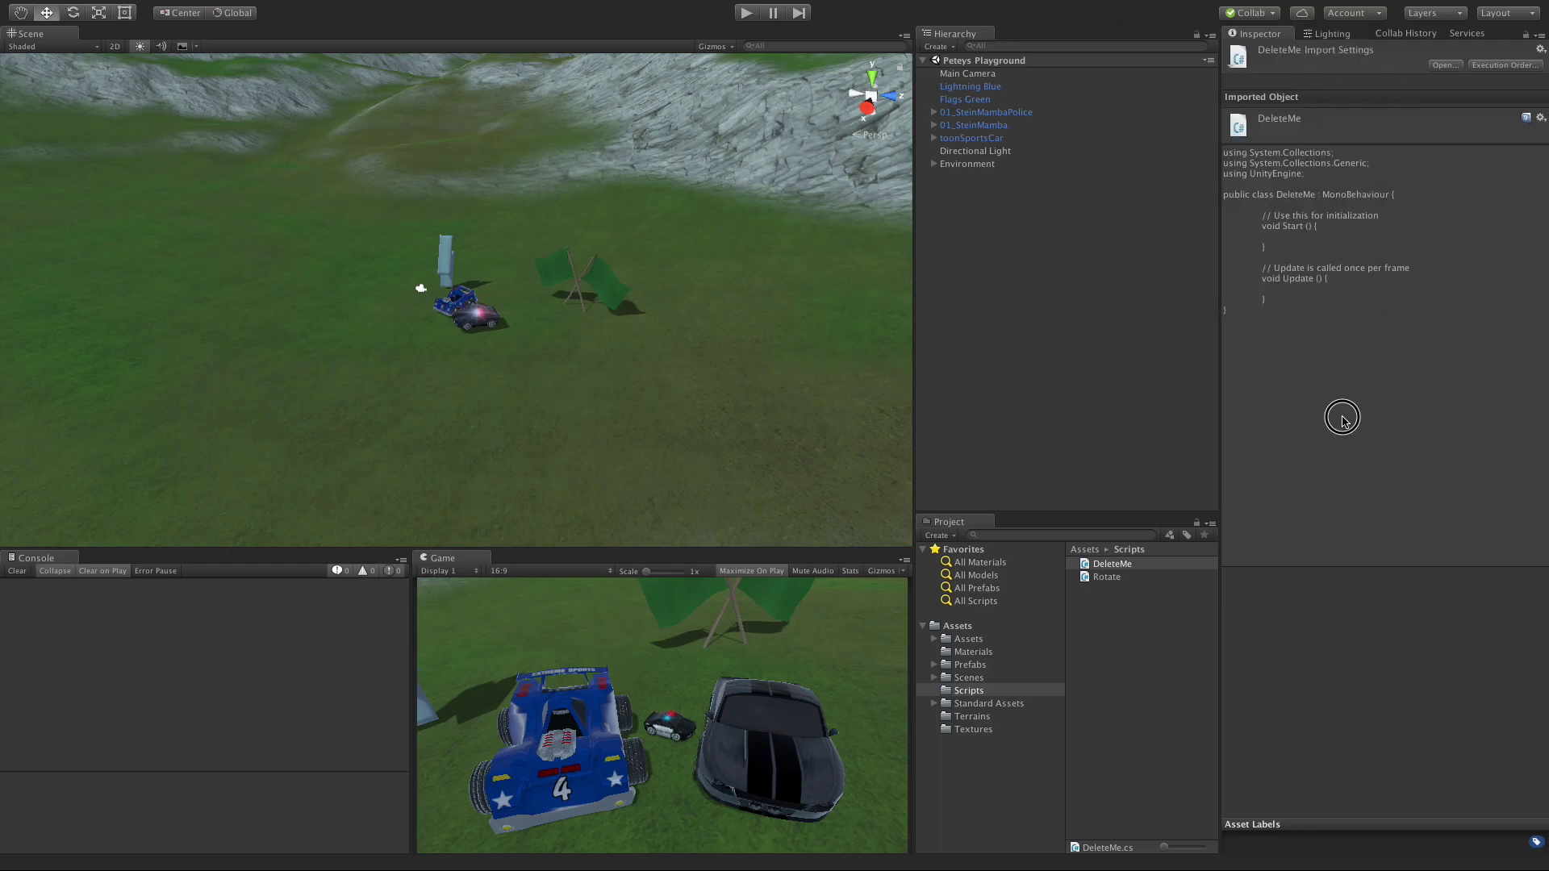
Review the test push in the Collab History and collapse the first-terrain commit's asset changes.
click(1425, 38)
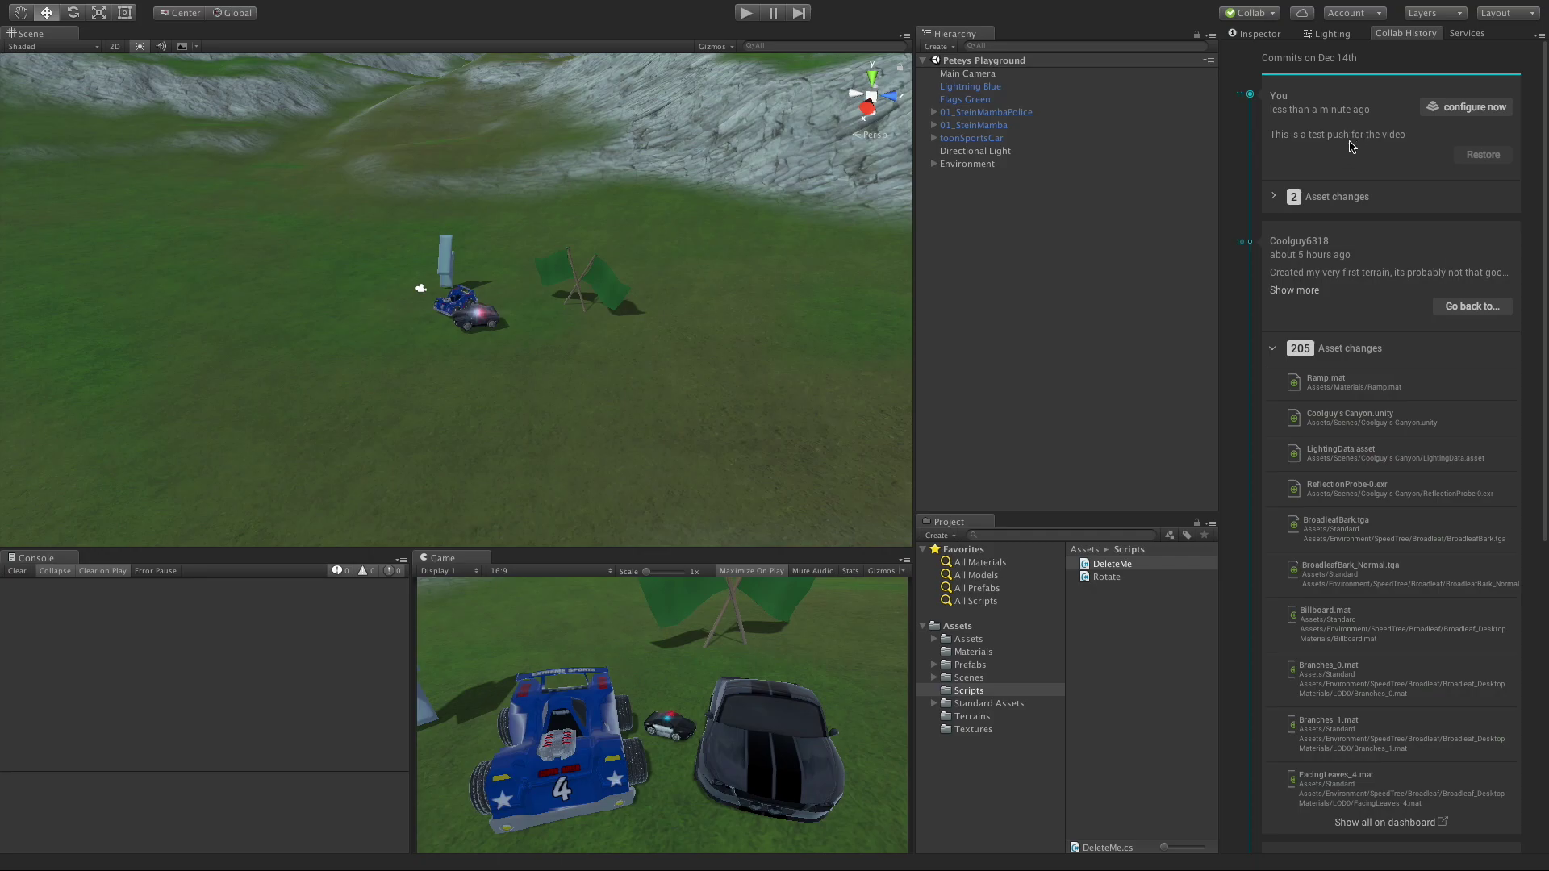
click(1273, 350)
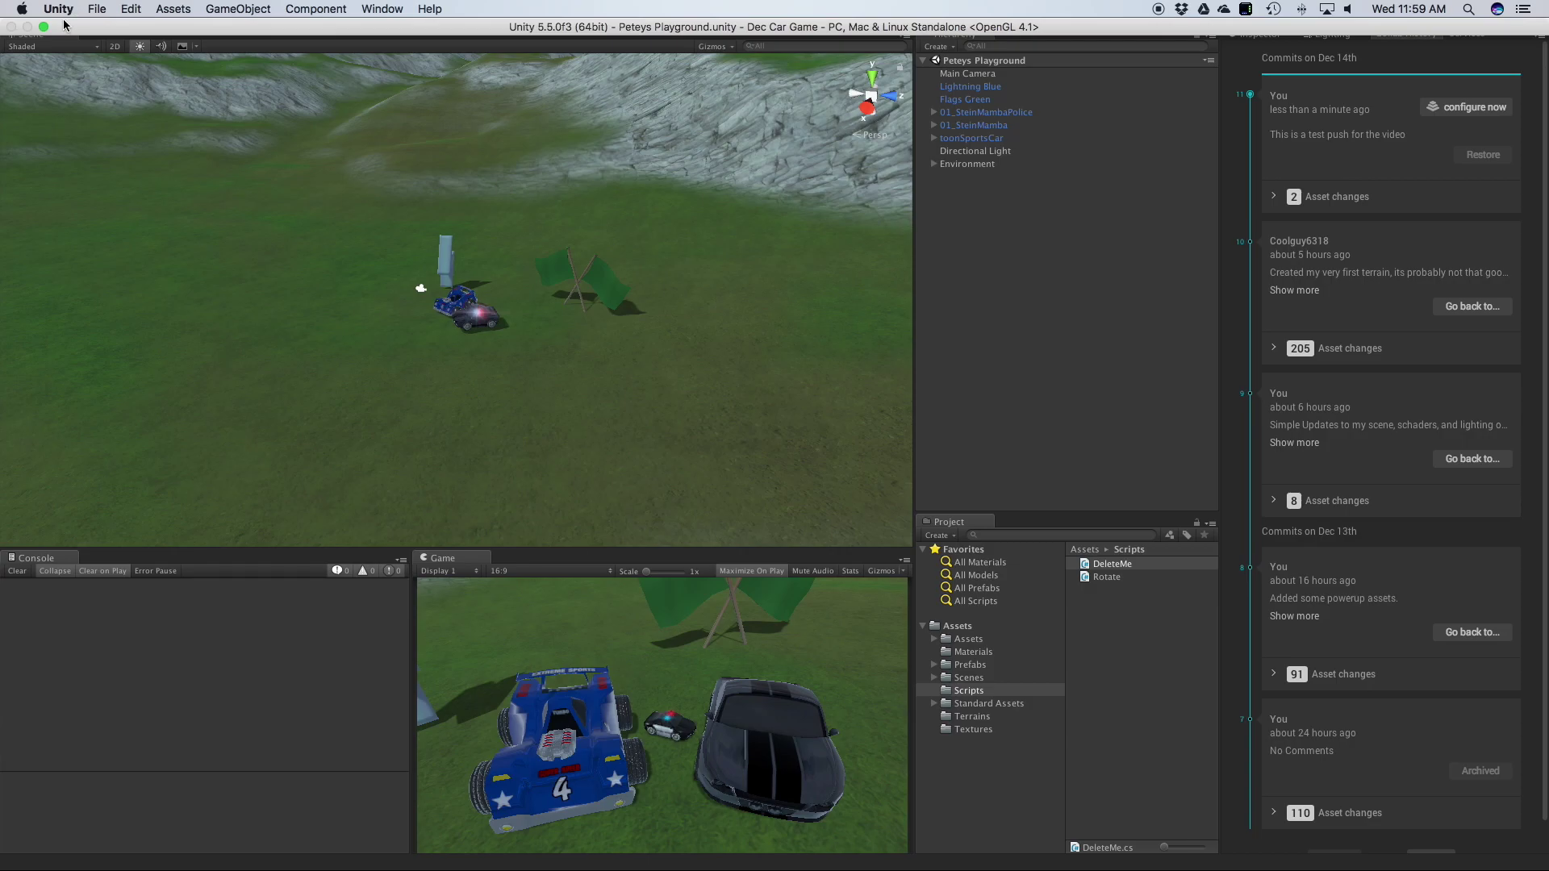
Check the Revision Control Diff/Merge setting in the External Tools preferences, then close the preferences.
click(58, 9)
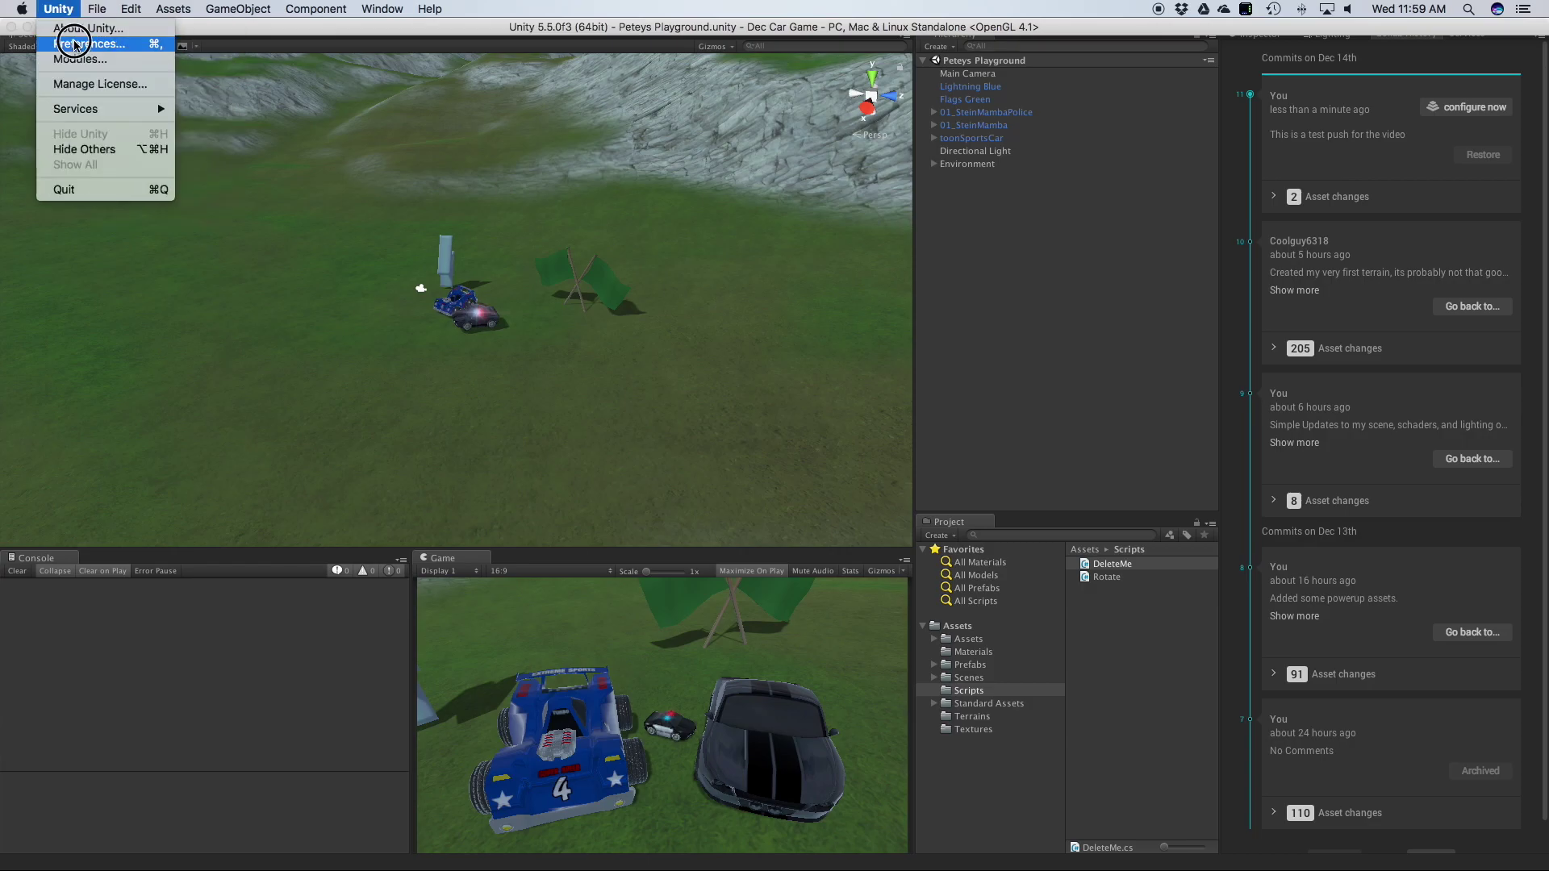
click(74, 46)
click(181, 164)
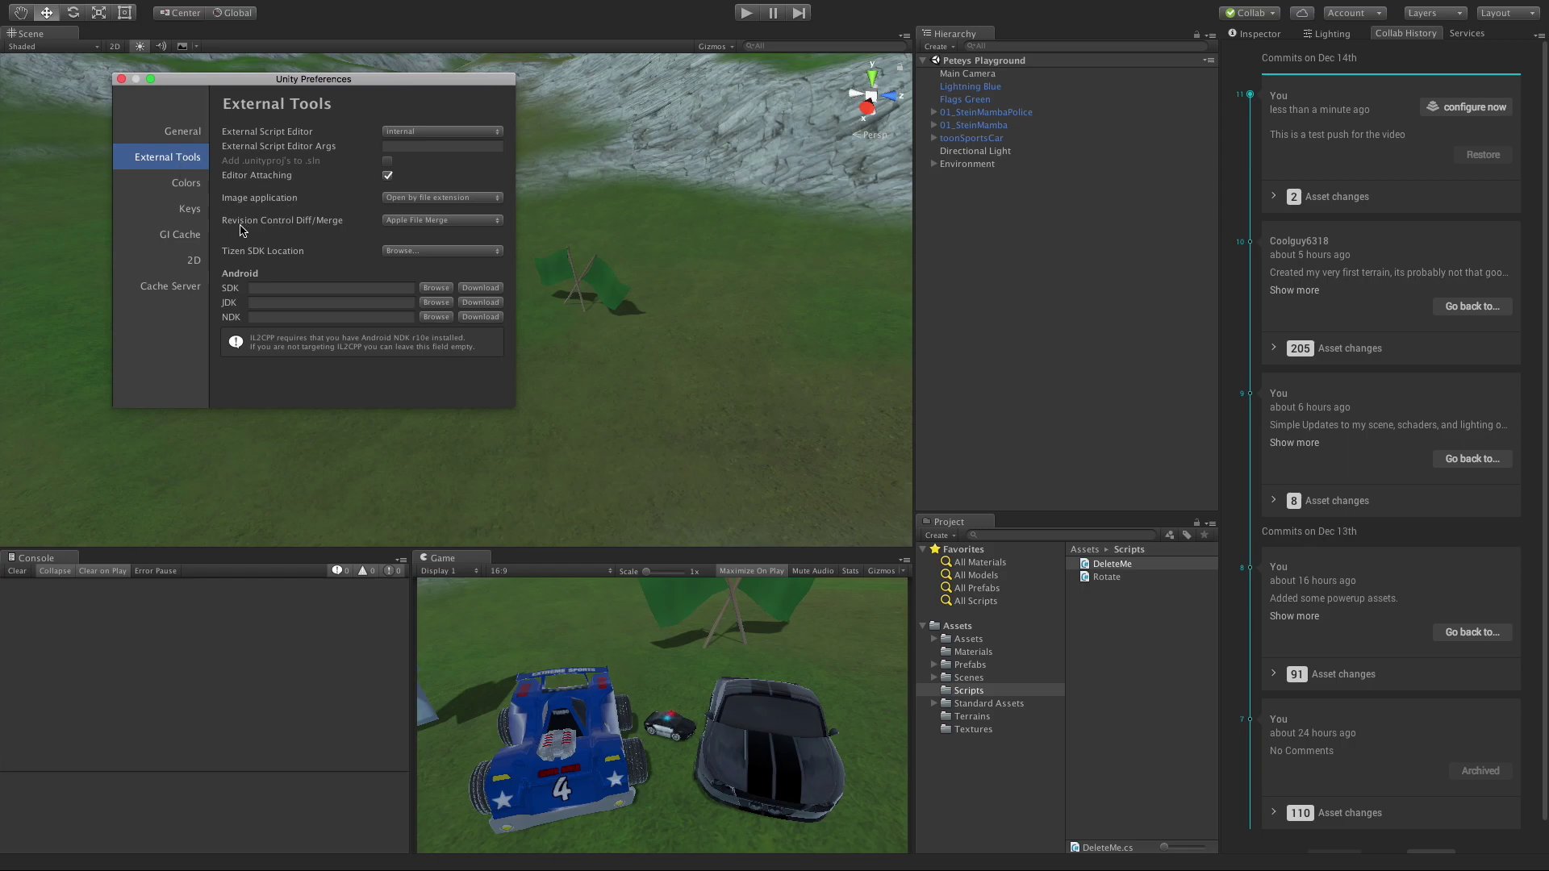
click(405, 220)
click(338, 227)
click(510, 165)
click(121, 78)
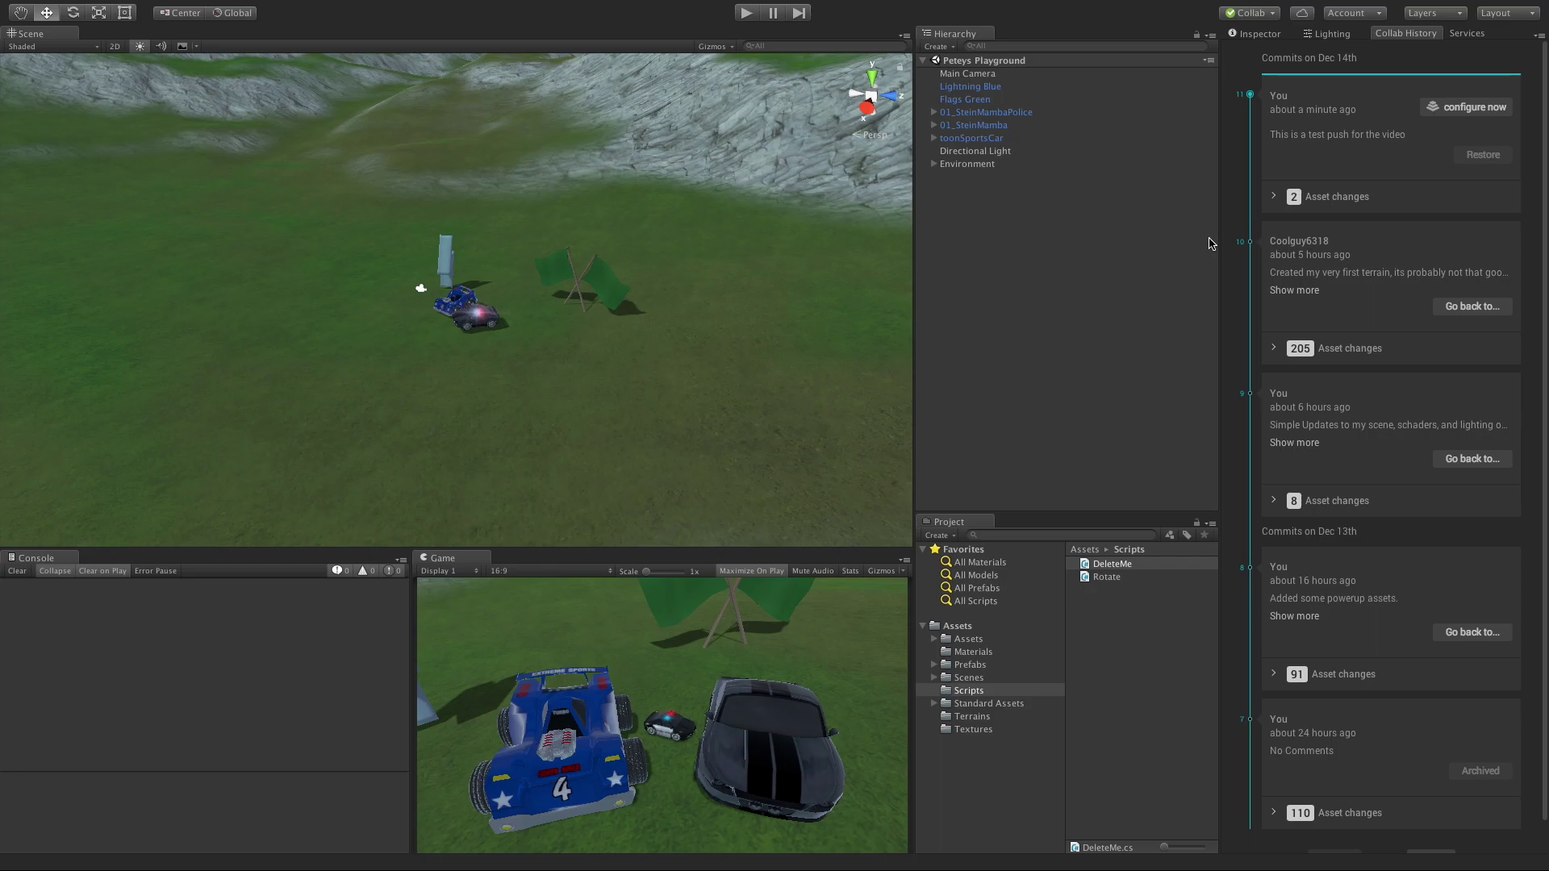
Show the list of Unity services for the Dec Car Game project.
key(ctrl+0)
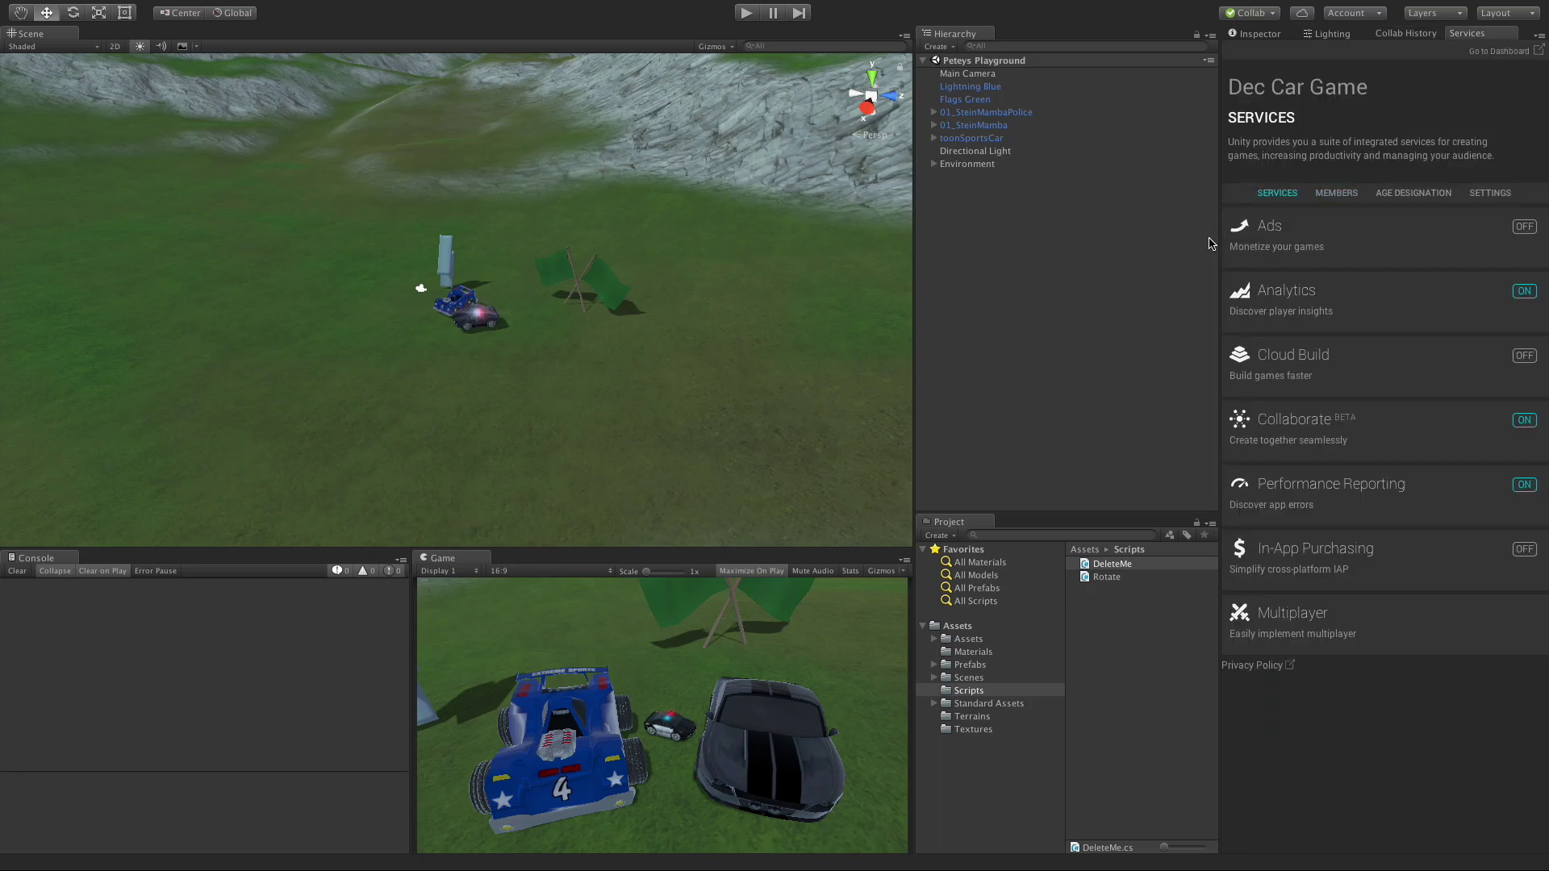